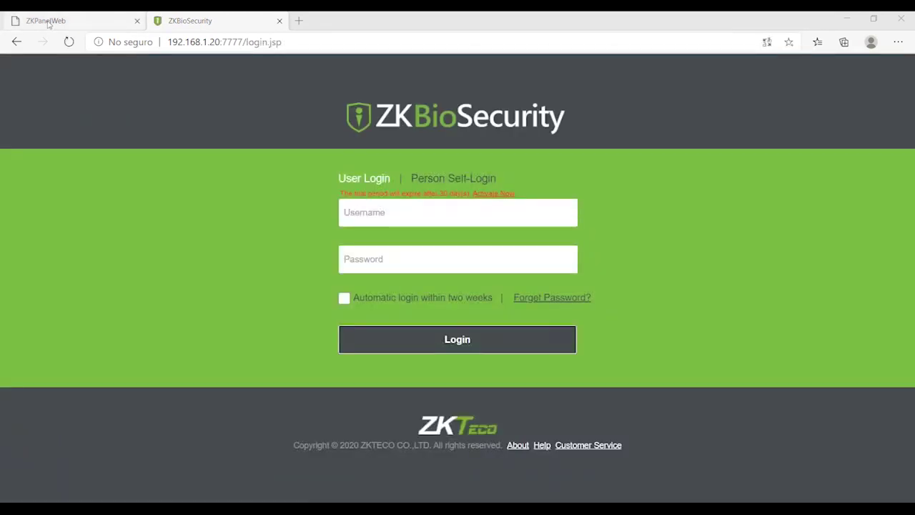
- Trim the controller panel's address to 192.168.1.201 to reach its login page
left_click(48, 22)
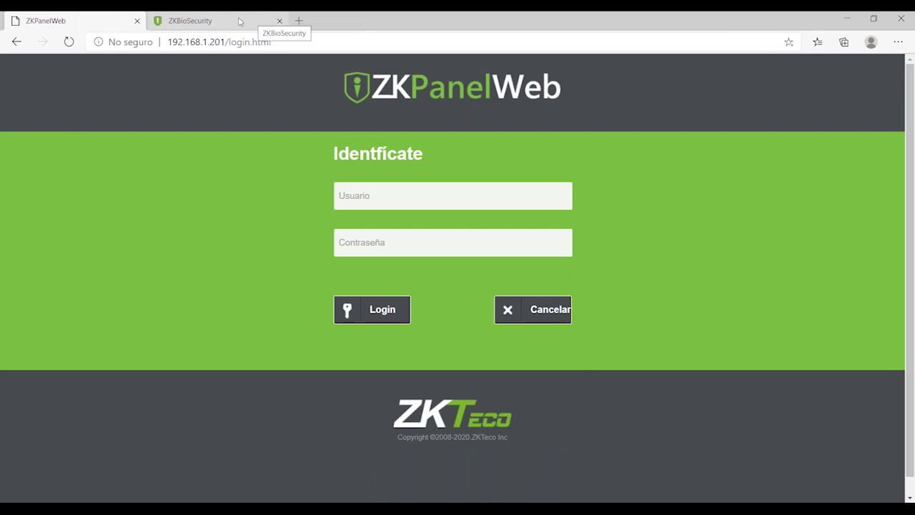
left_click(240, 23)
left_click(94, 26)
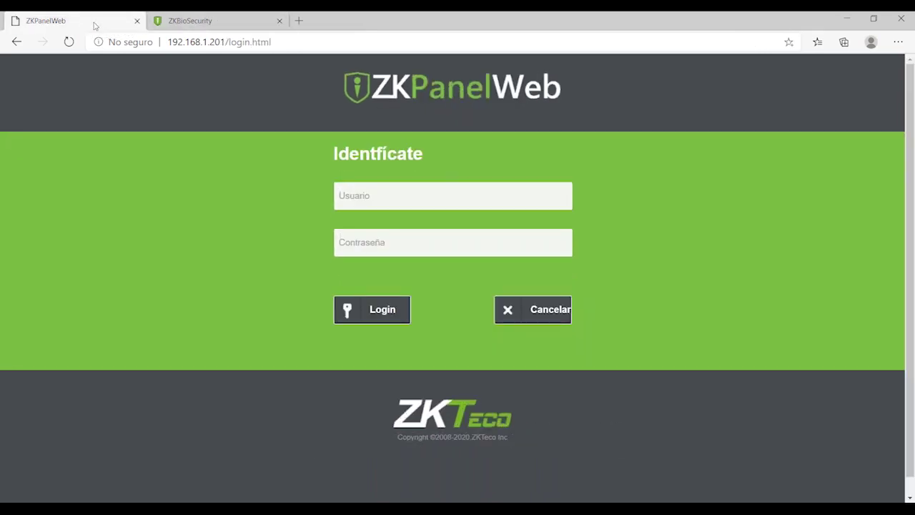
left_click_drag(227, 43, 271, 42)
key("BackSpace")
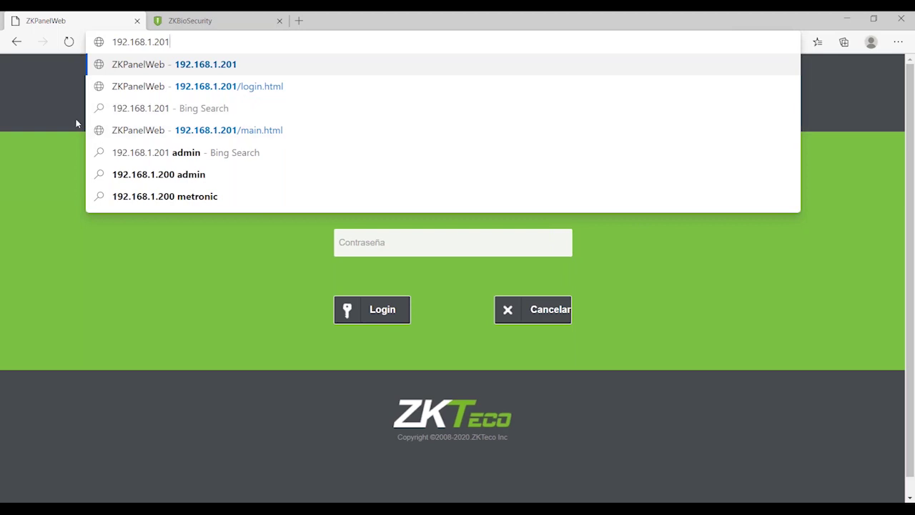
left_click(76, 123)
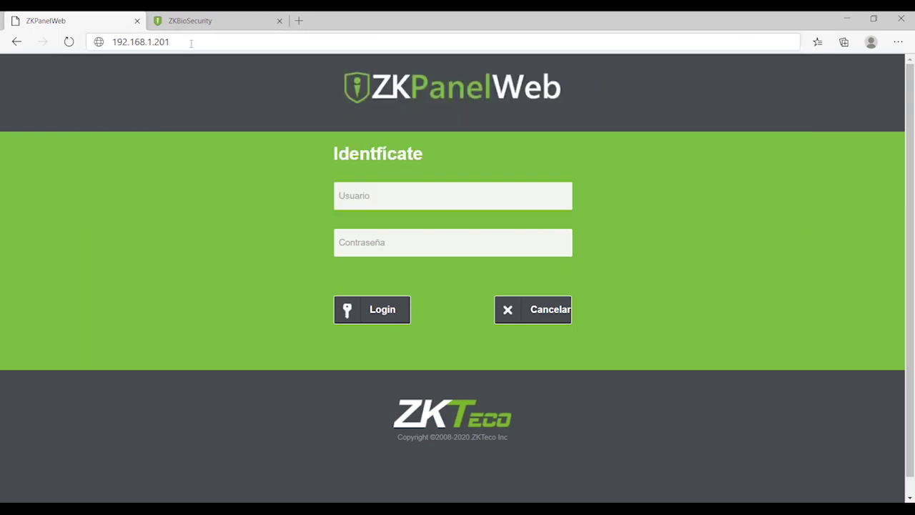
left_click(191, 44)
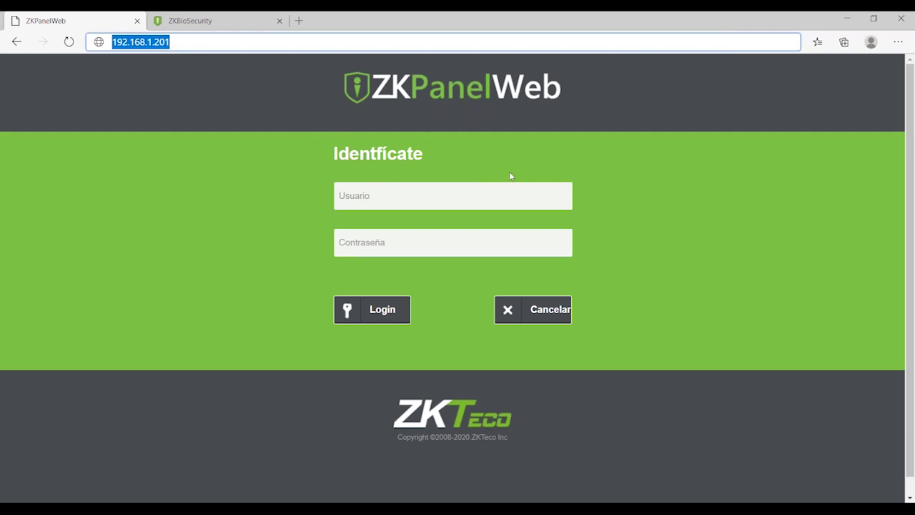
- Sign in to ZKPanelWeb with the administrator username and password
left_click(476, 196)
type("adm")
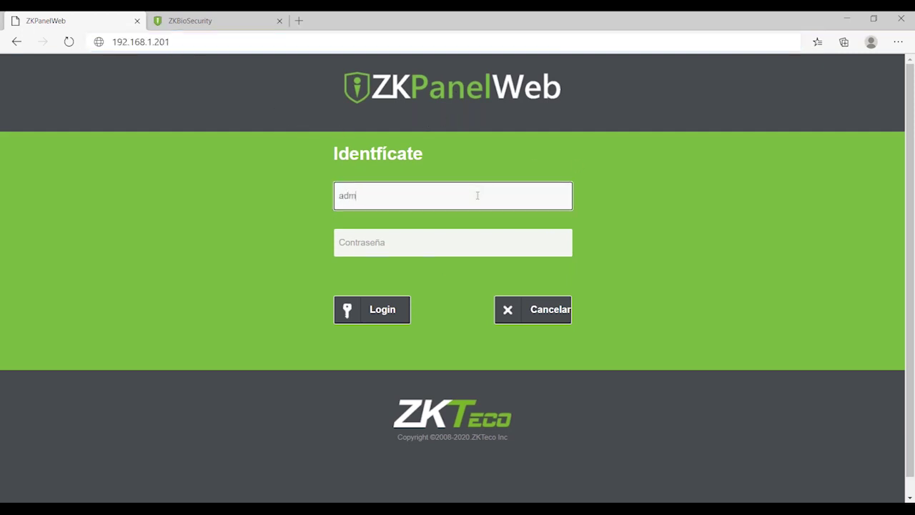
type("i")
key("BackSpace")
type("min")
key("Tab")
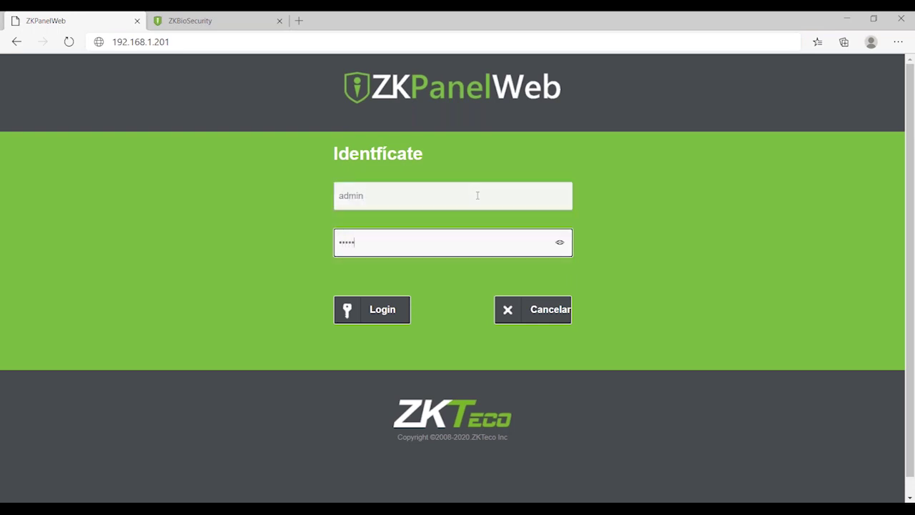
key("Return")
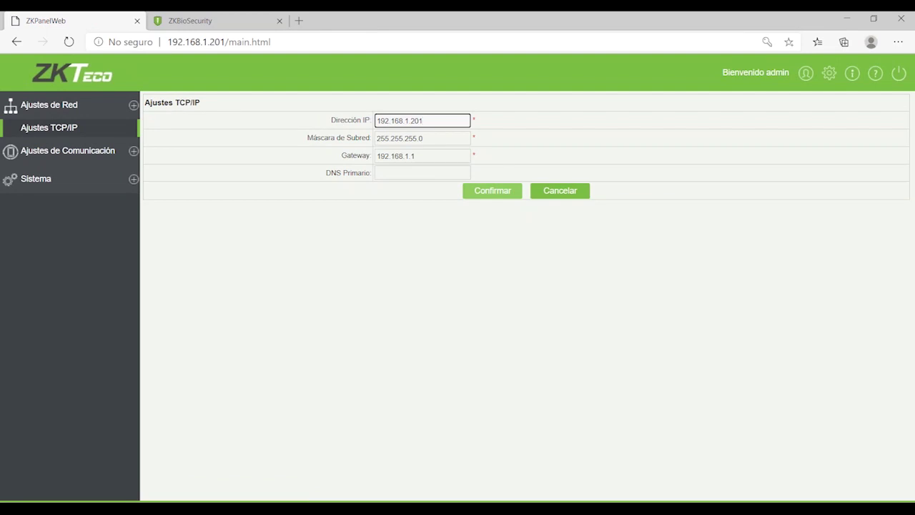
- Open Ajustes PUSH under Ajustes de Comunicación, showing server 192.168.1.20 and port 7777
left_click(69, 127)
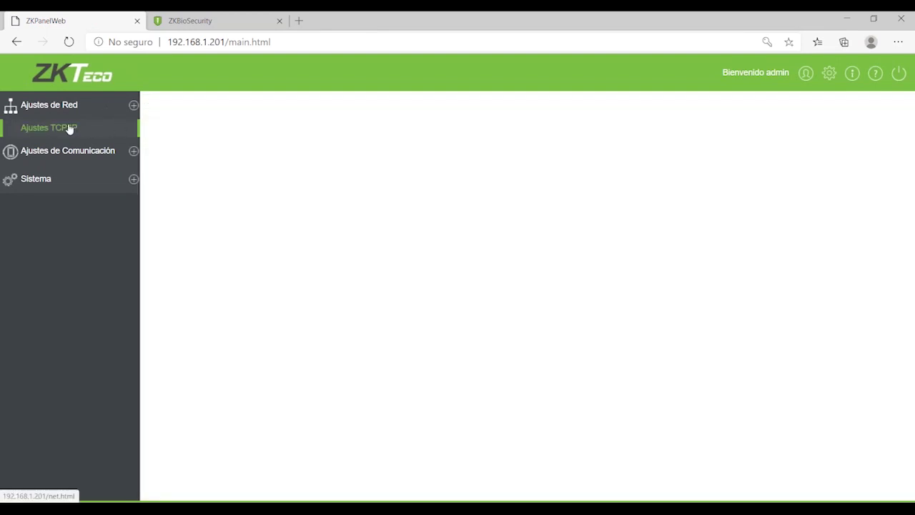
left_click(63, 125)
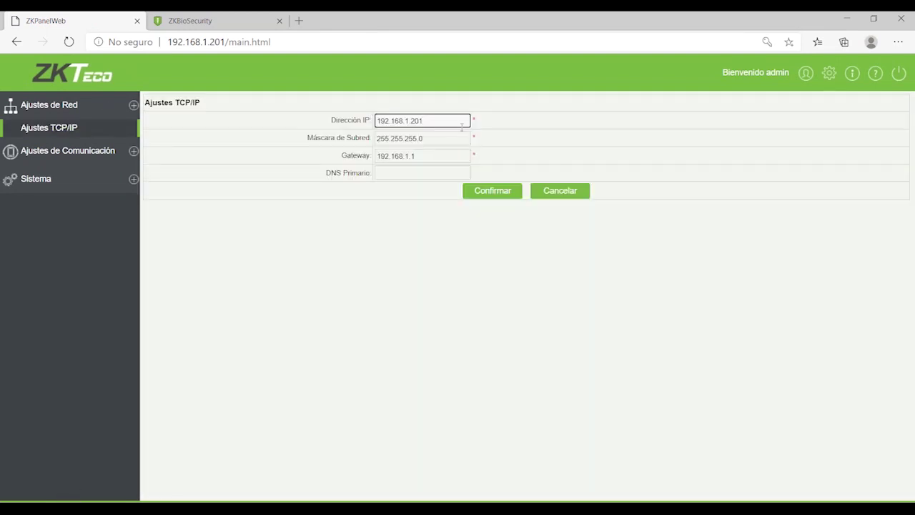
left_click(46, 151)
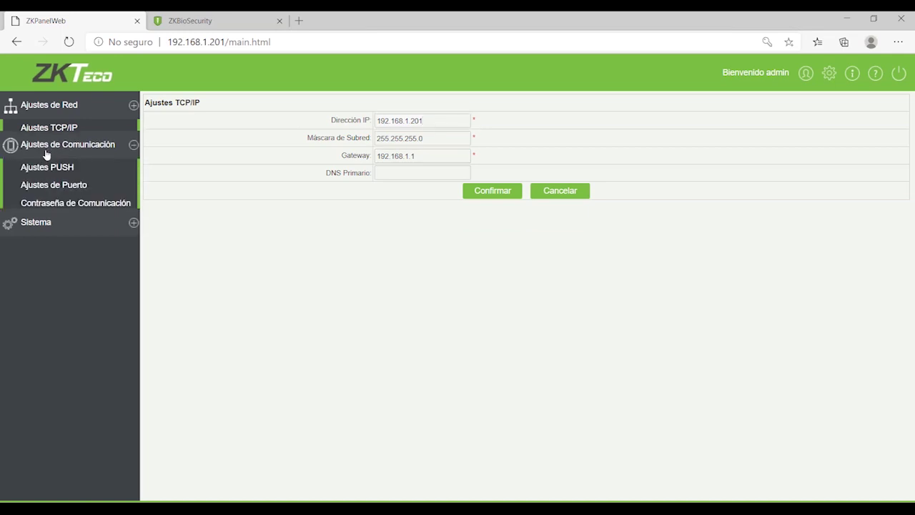
left_click(46, 157)
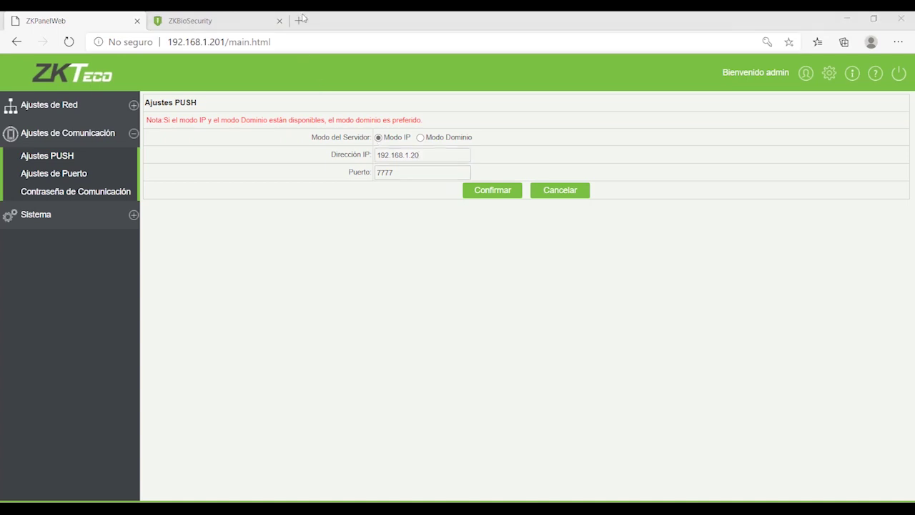
- Verify server IP 192.168.1.20, save the PUSH settings, and go to the ZKBioSecurity login
left_click(226, 25)
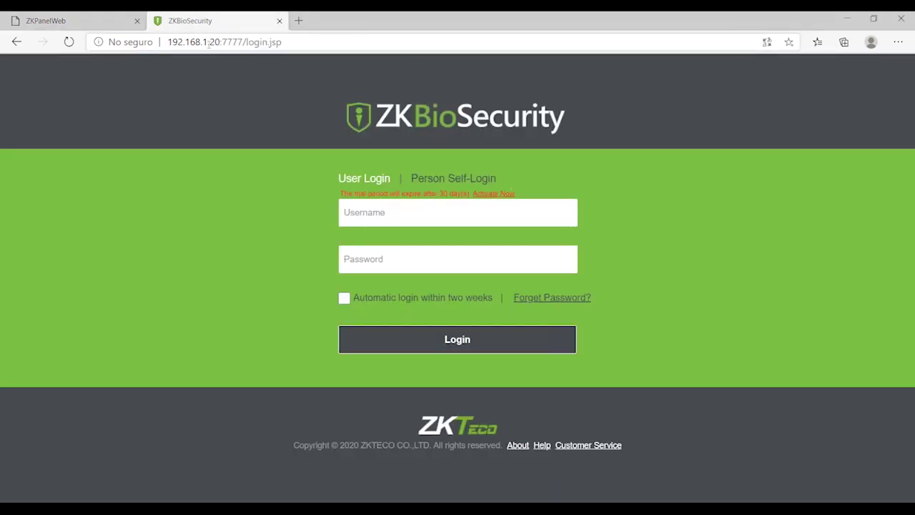
left_click_drag(220, 42, 167, 42)
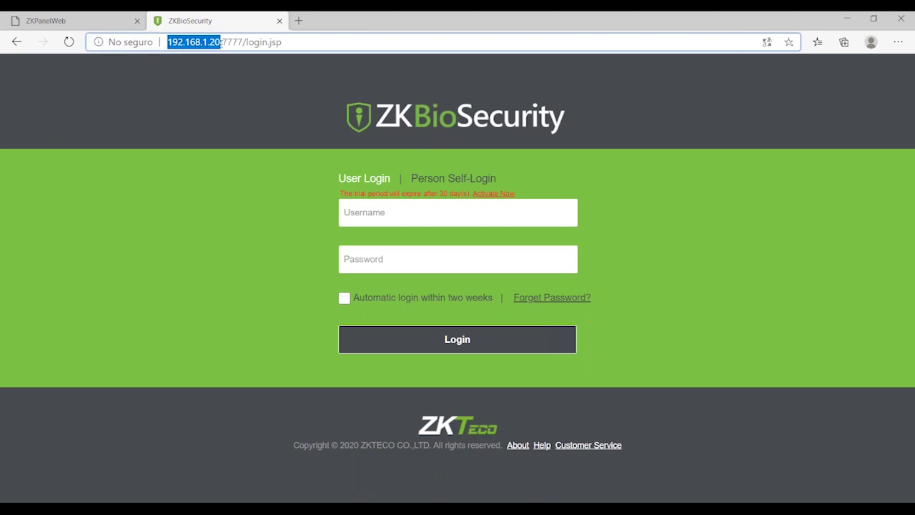
left_click(222, 42)
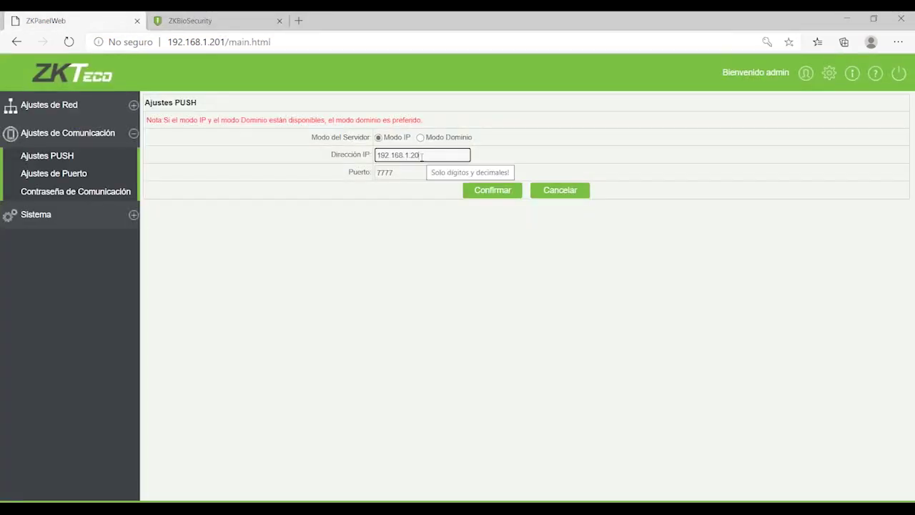
left_click(495, 190)
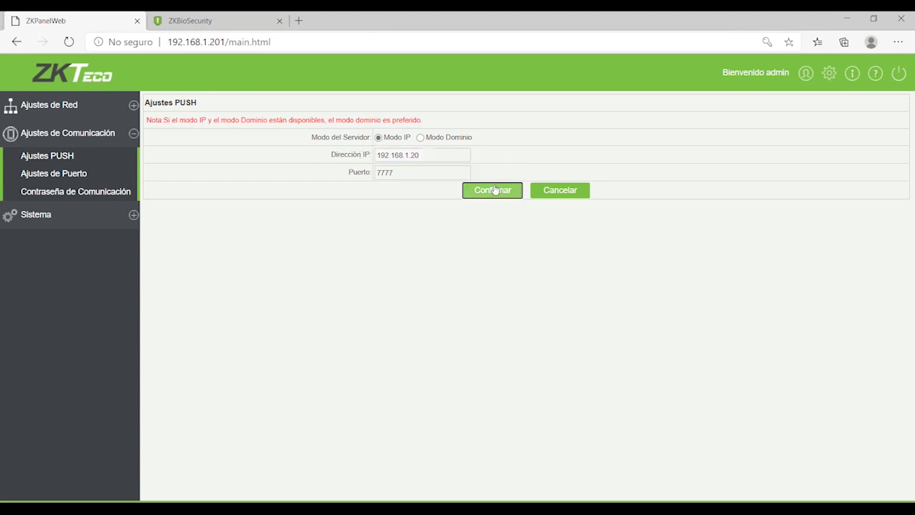
left_click(462, 262)
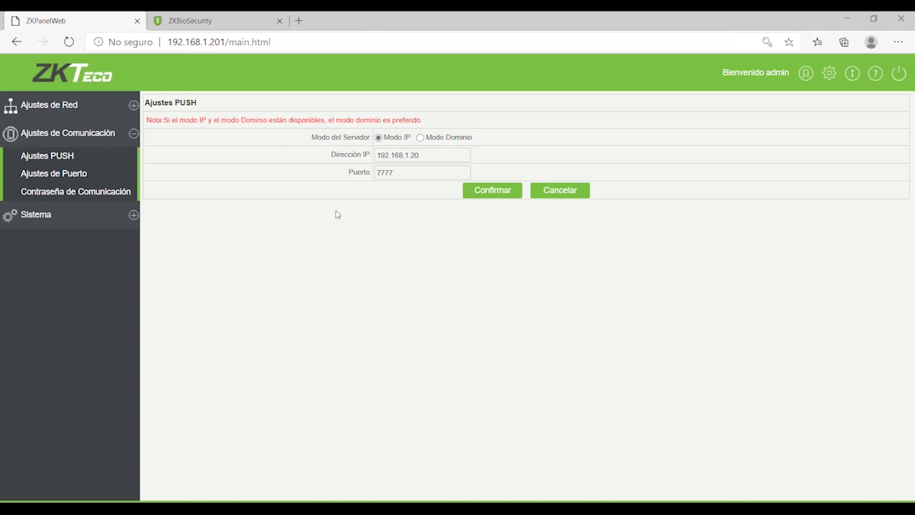
left_click(200, 21)
- Attempt the ZKBioSecurity login with the administrator credentials, which gets rejected
left_click(386, 212)
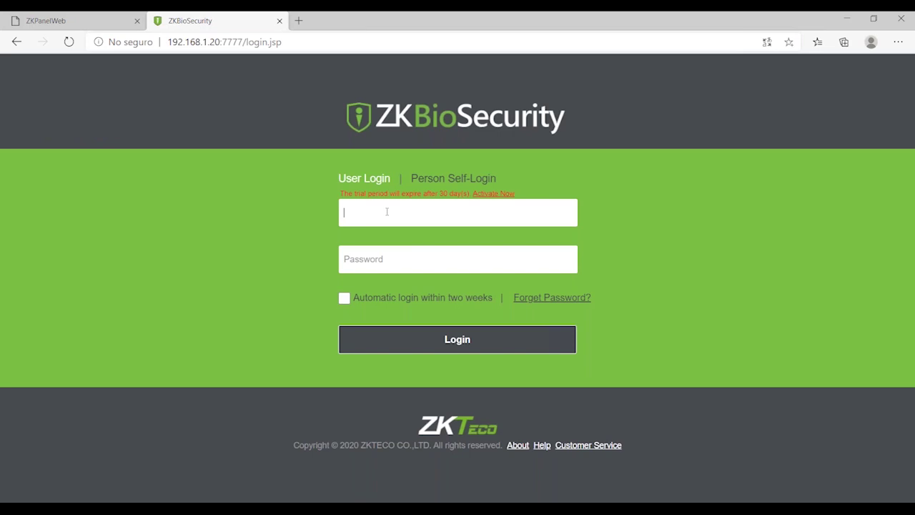
key("Tab")
key("Return")
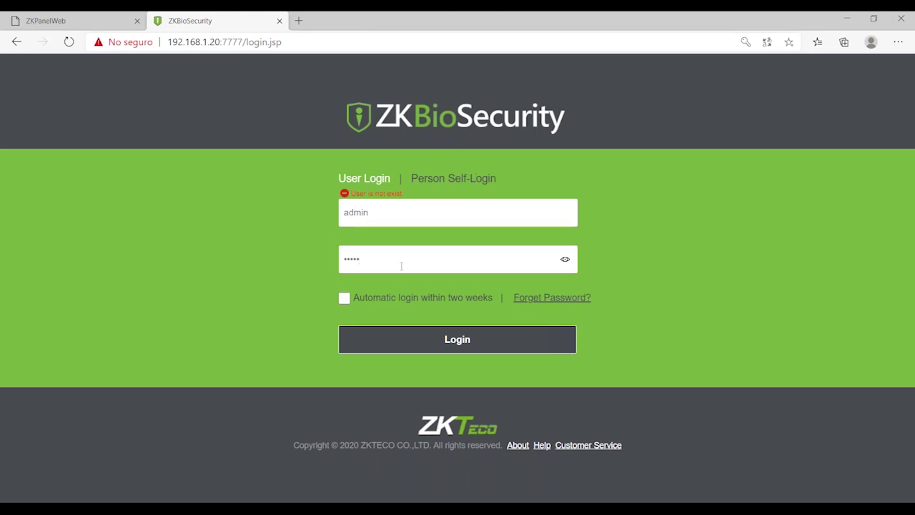
key("ctrl+a")
type("admi")
left_click(436, 349)
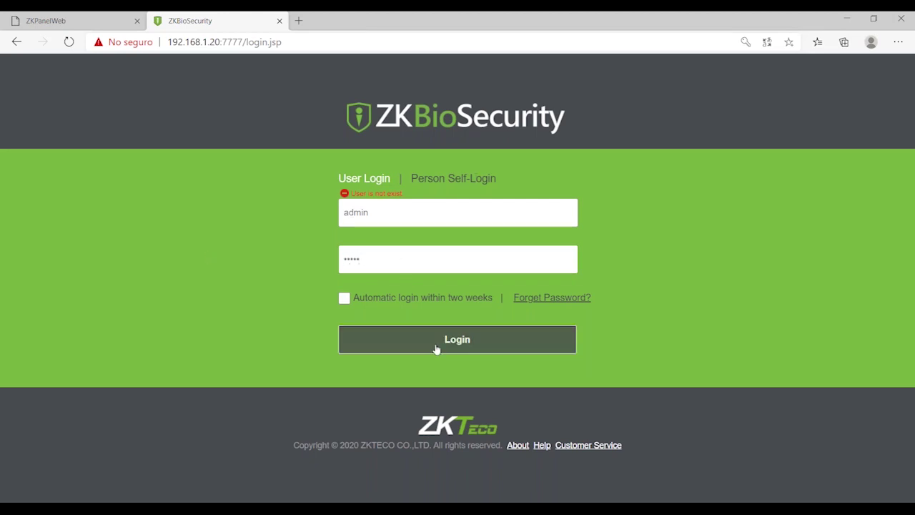
left_click(46, 20)
left_click(193, 21)
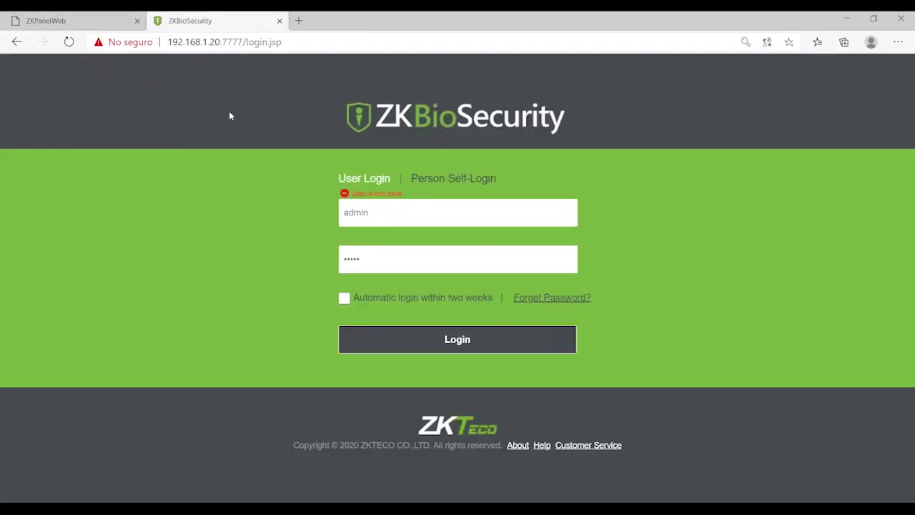
- Re-enter the administrator username and password to reach Real-Time Monitoring
left_click(398, 212)
key("ctrl+a")
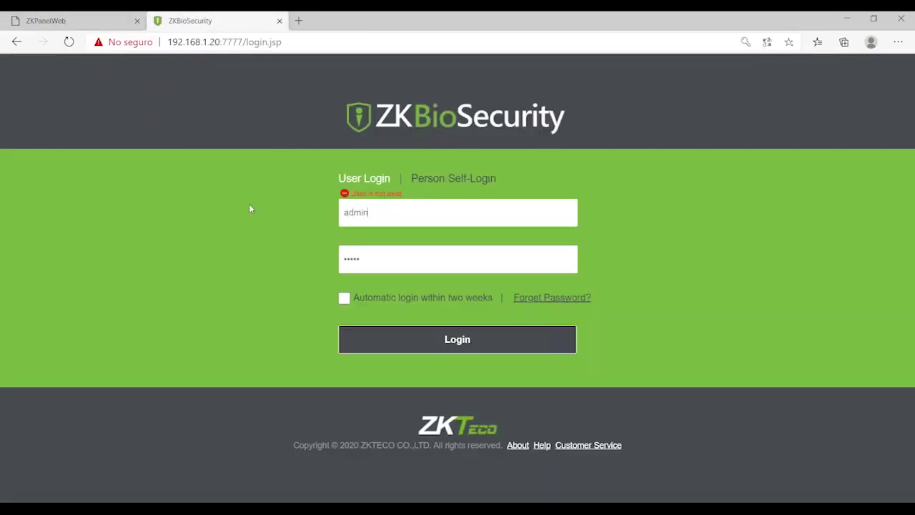
key("Tab")
key("Return")
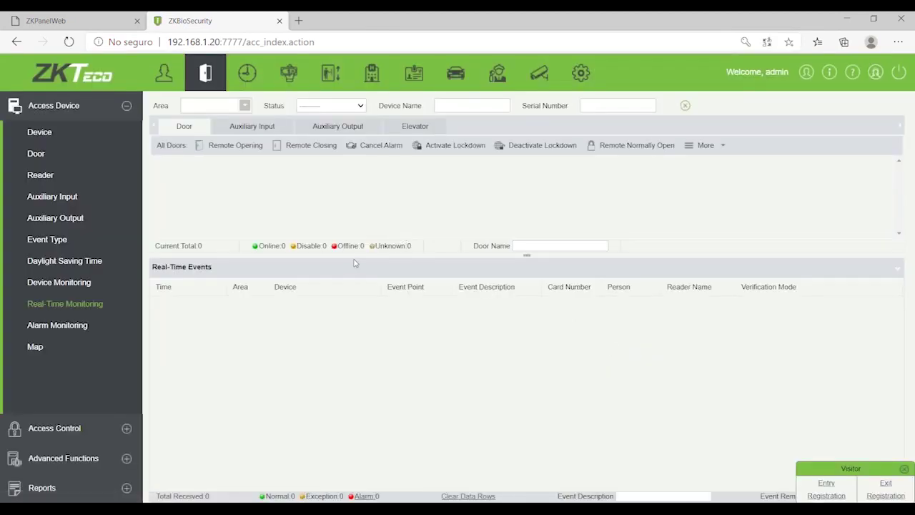
- Leave the Access module and return to ZKPanelWeb's PUSH settings page
left_click(207, 77)
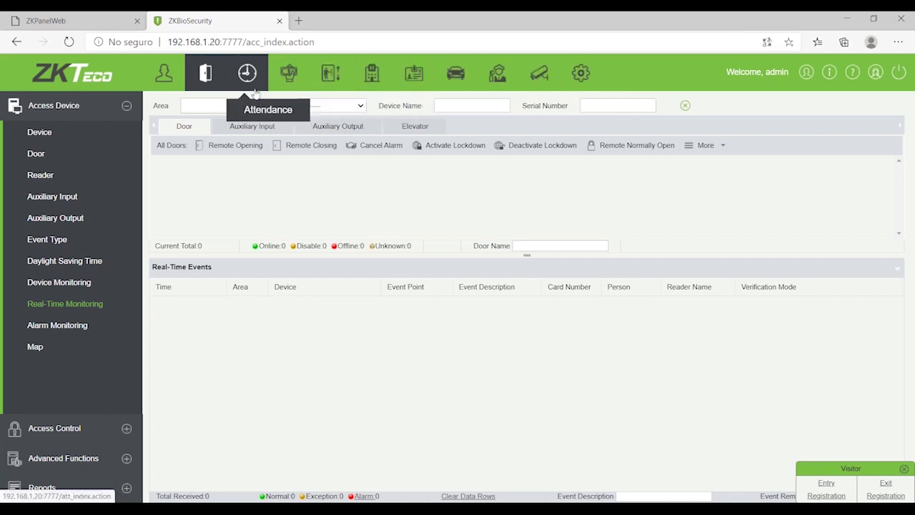
left_click(206, 76)
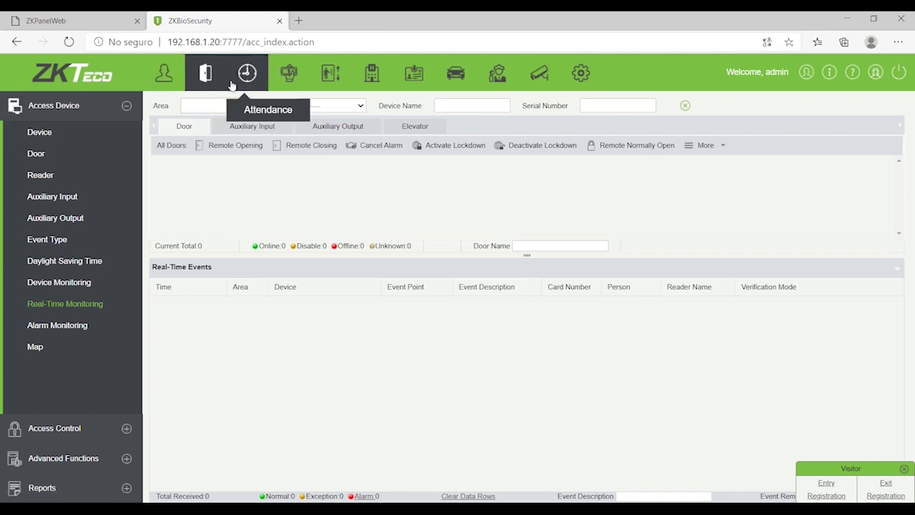
left_click(114, 23)
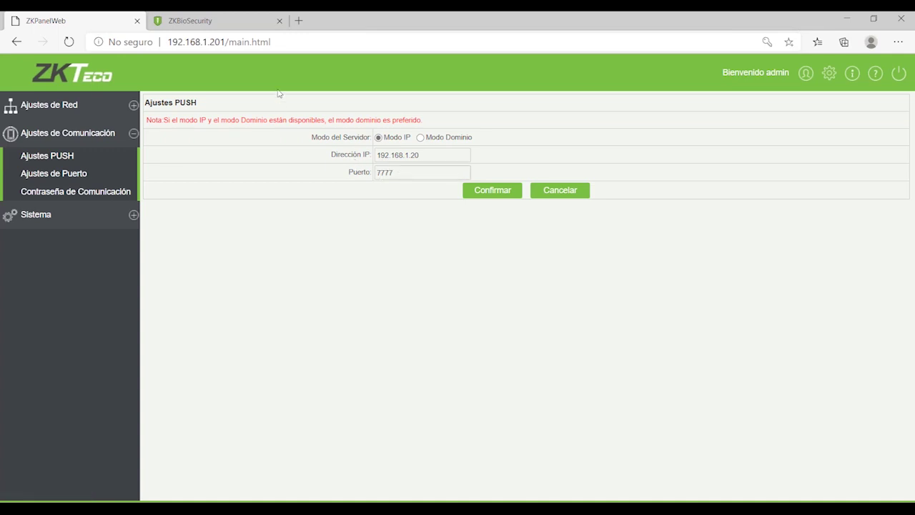
- Search for access devices and start adding the found inBIO160 Pro at 192.168.1.201
left_click(225, 24)
left_click(45, 134)
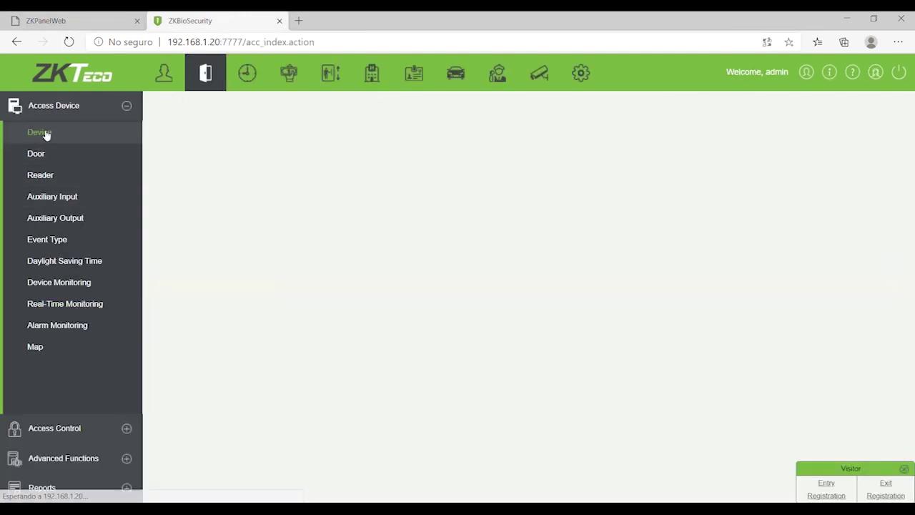
left_click(372, 143)
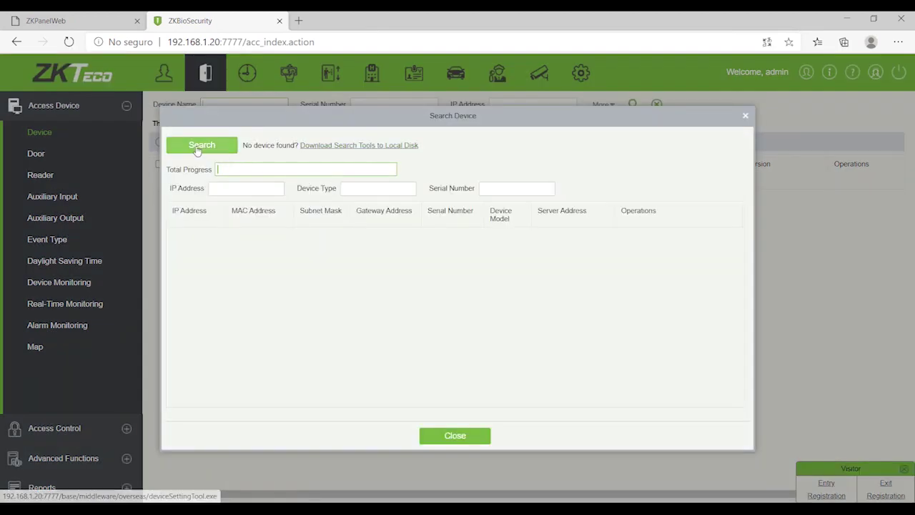
left_click(197, 146)
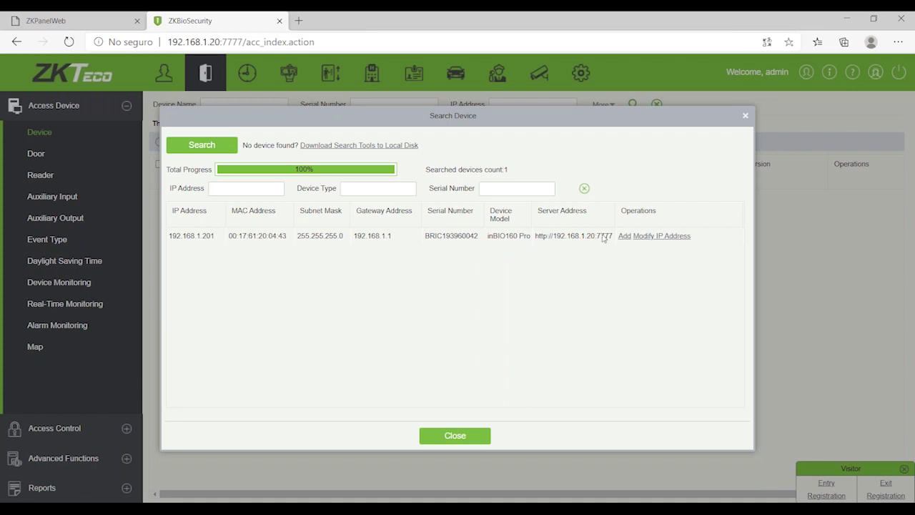
left_click(72, 21)
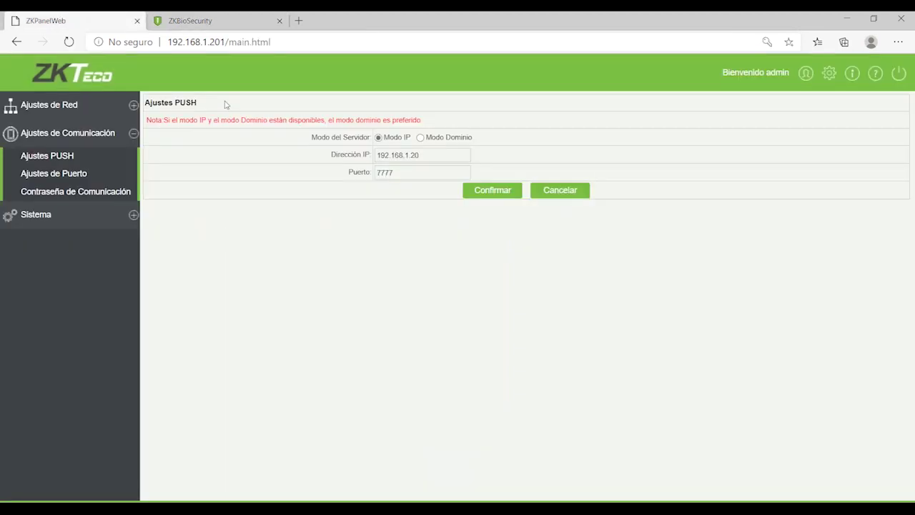
left_click(192, 20)
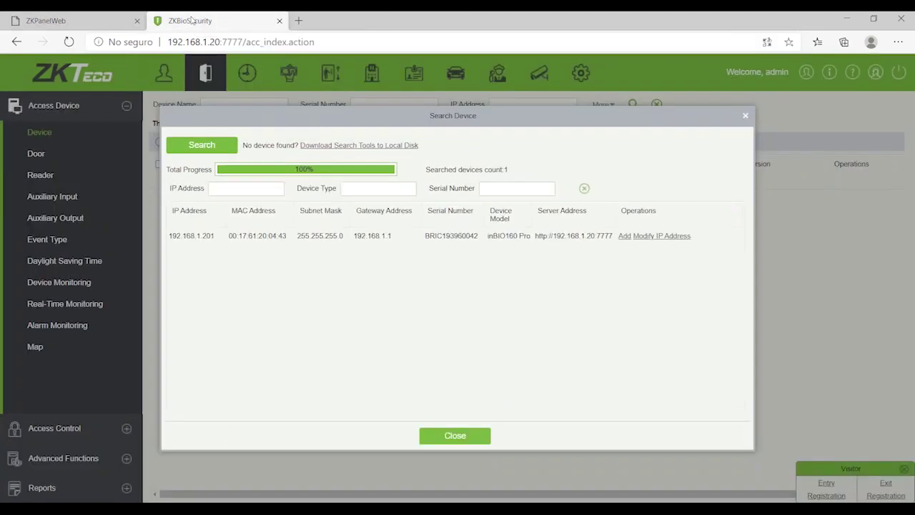
left_click(623, 236)
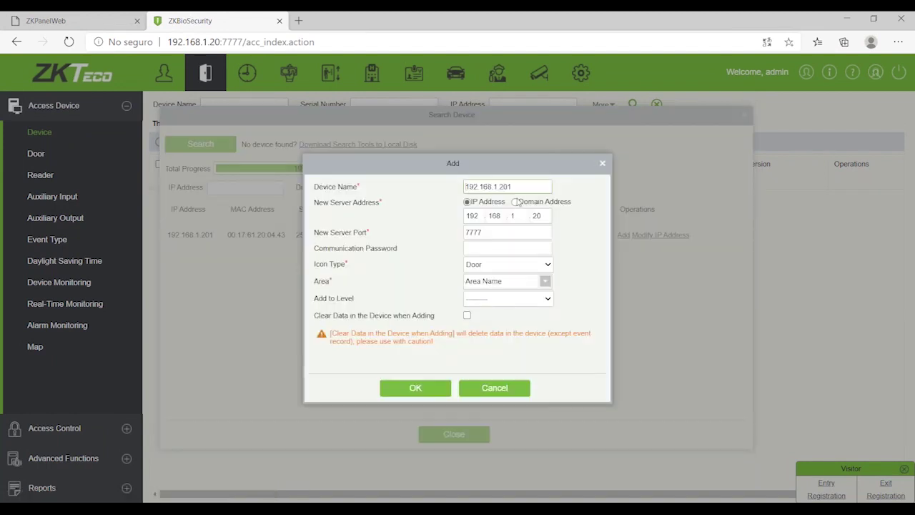
- Rename the new device to Test_inBio
left_click_drag(521, 187, 390, 192)
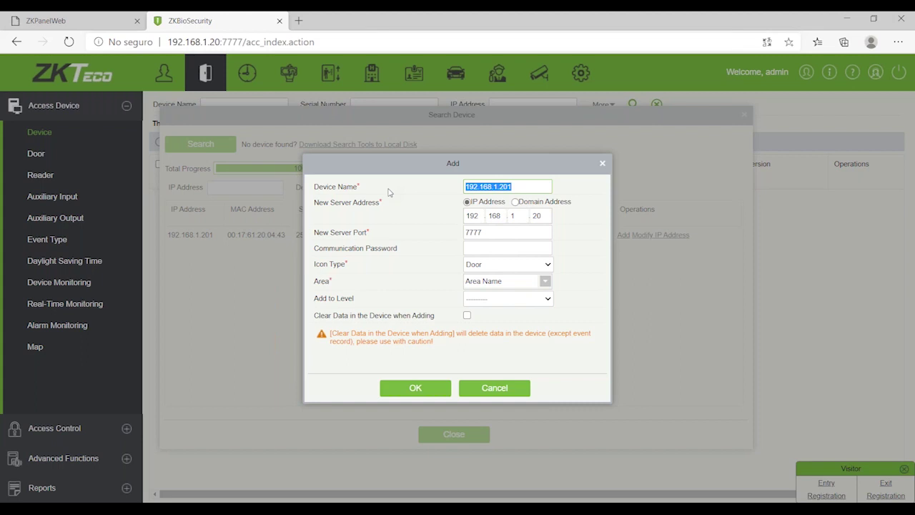
key("BackSpace")
type("Testinbo")
key("BackSpace")
key("BackSpace")
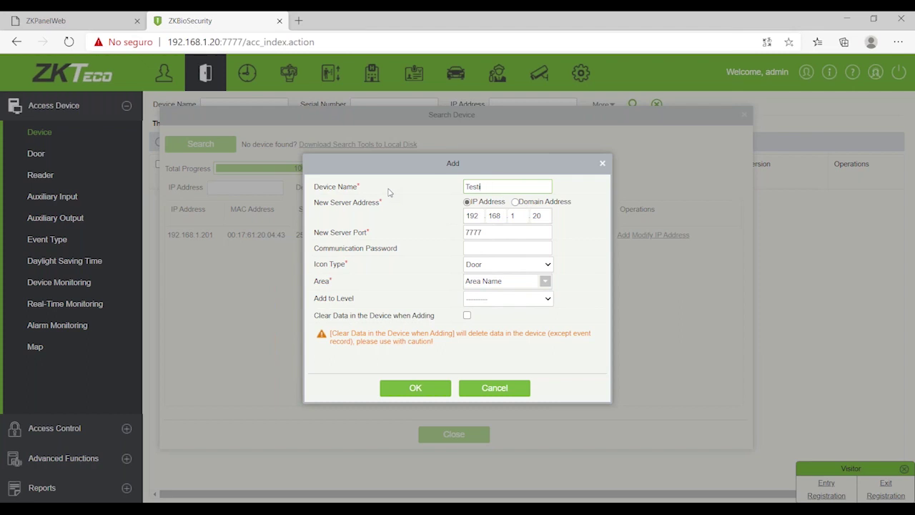
type("nBio")
- Leave the Add to Level field blank rather than Master
left_click(548, 301)
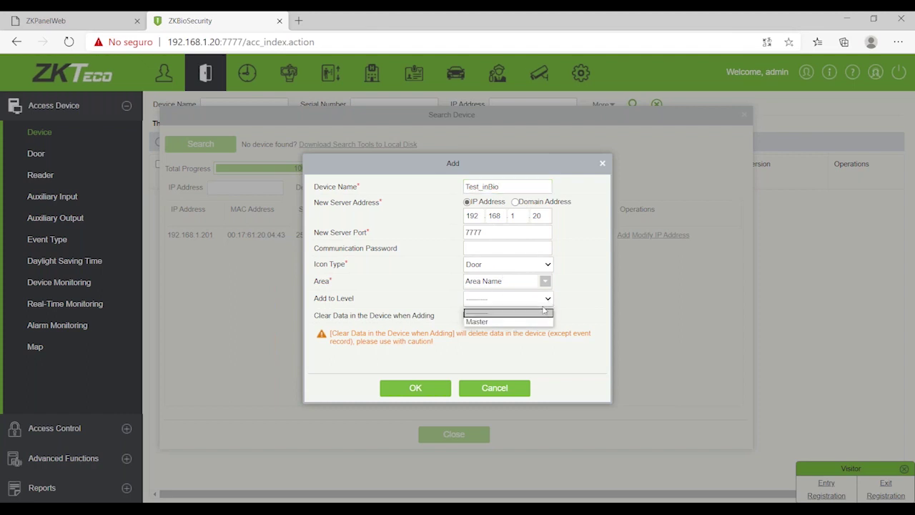
left_click(532, 322)
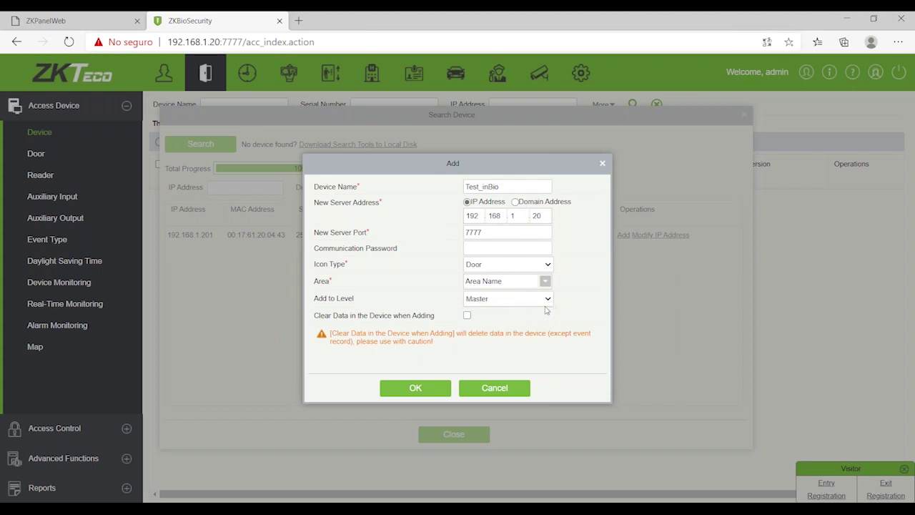
left_click(548, 301)
left_click(536, 314)
left_click(536, 298)
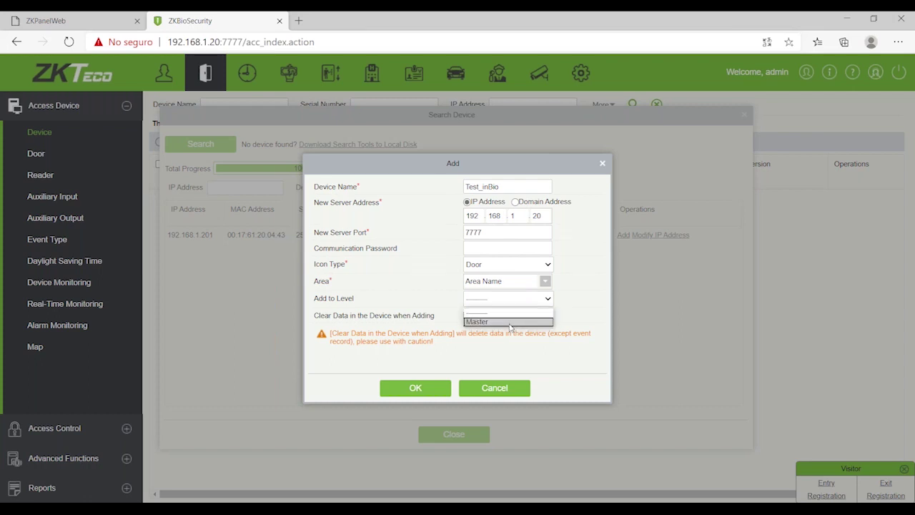
left_click(509, 321)
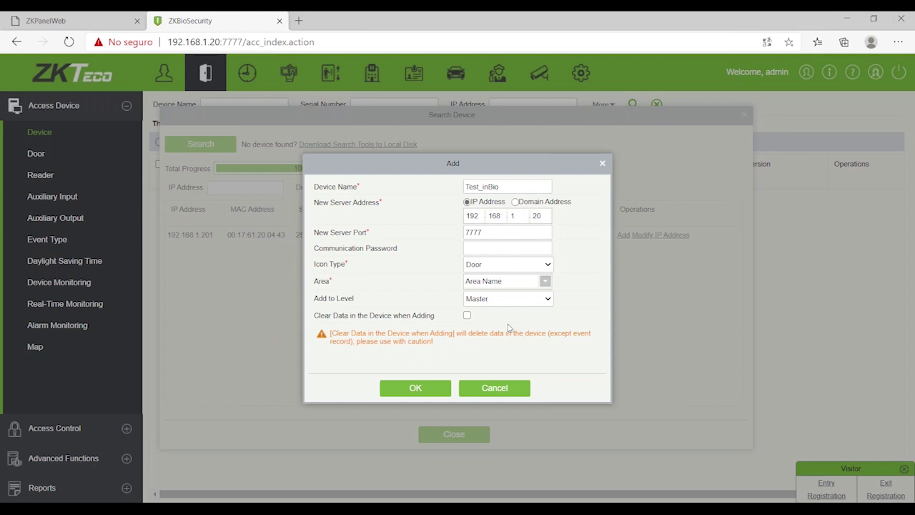
left_click(510, 303)
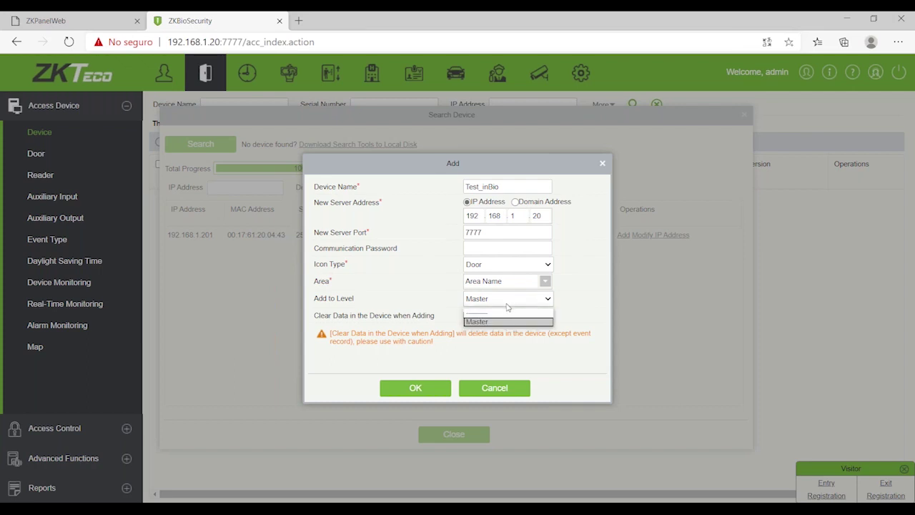
left_click(505, 313)
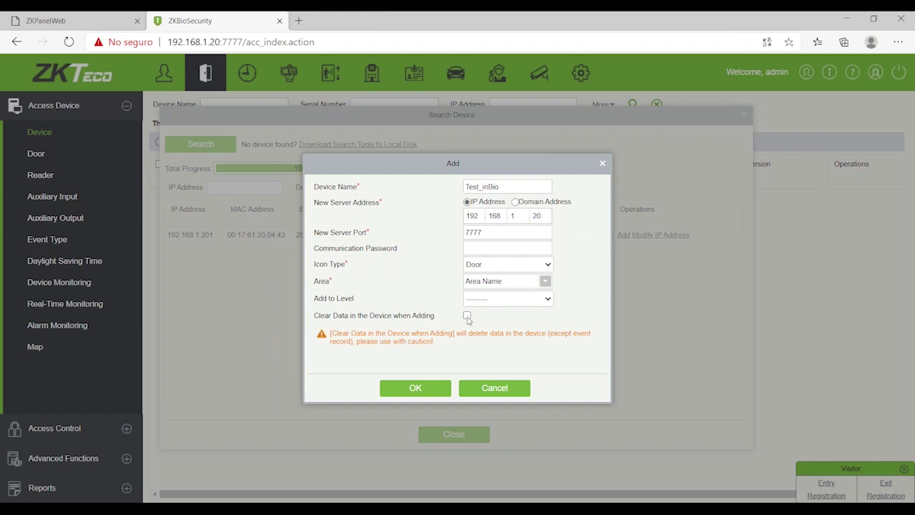
- Enable Clear Data in the Device when Adding, confirm, and acknowledge the success notice
left_click(467, 316)
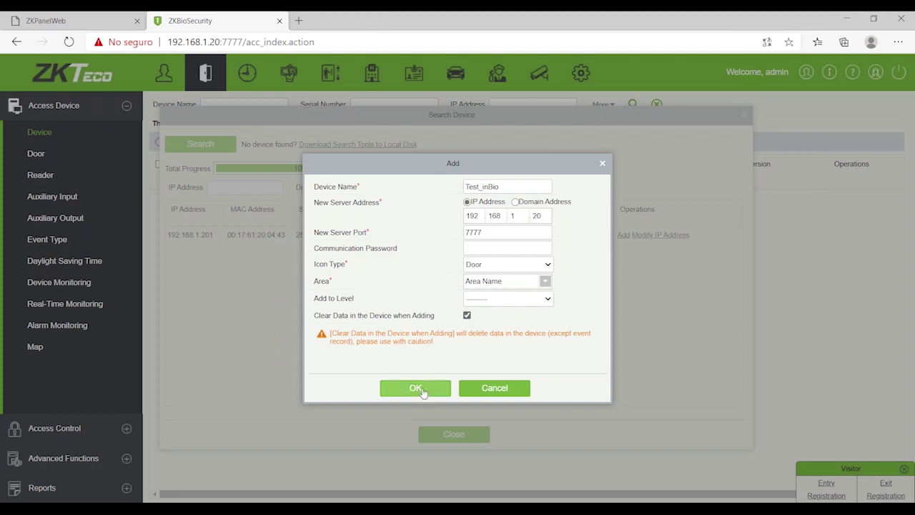
left_click(422, 390)
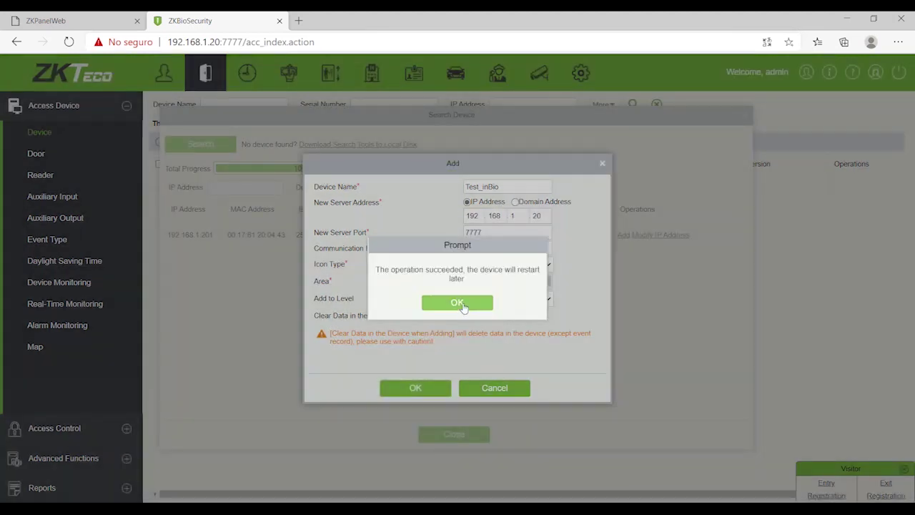
left_click(462, 305)
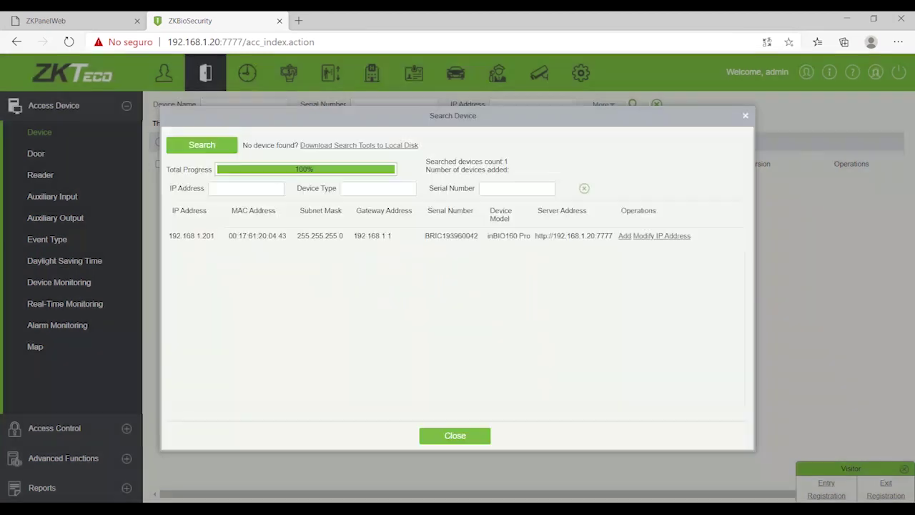
- Close the search, reload the page, and view Test_inBio online in the device list
left_click(456, 436)
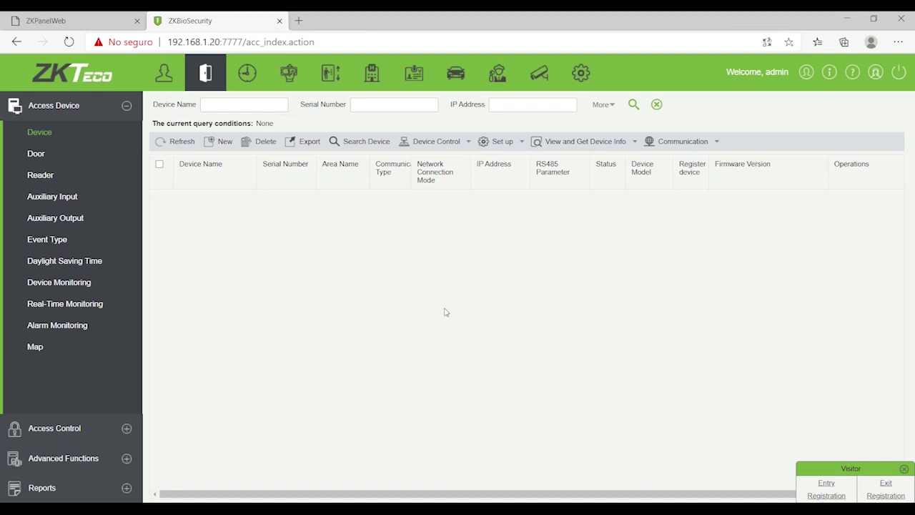
left_click(345, 40)
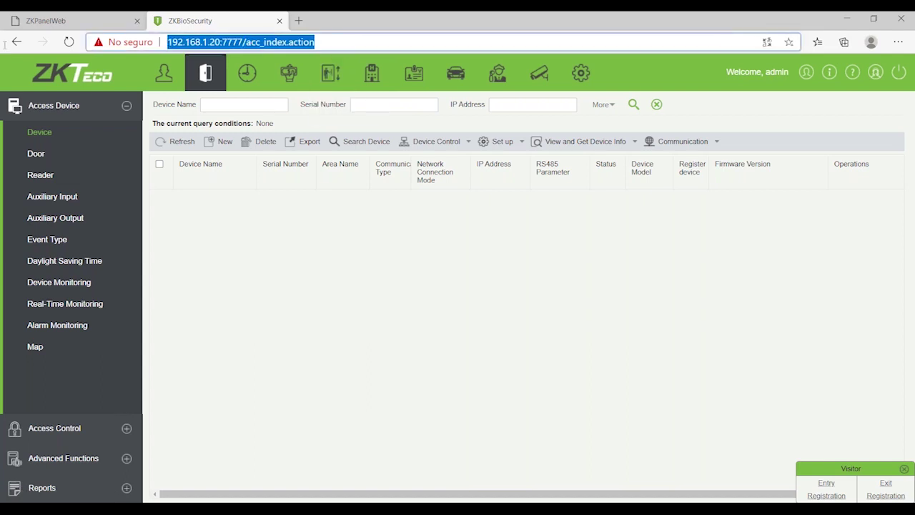
key("Return")
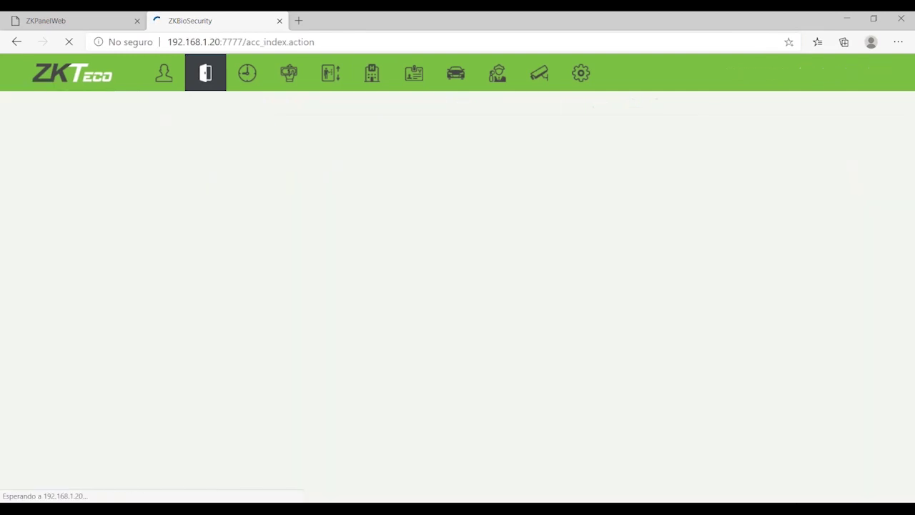
mouse_move(177, 176)
left_click(322, 41)
key("Return")
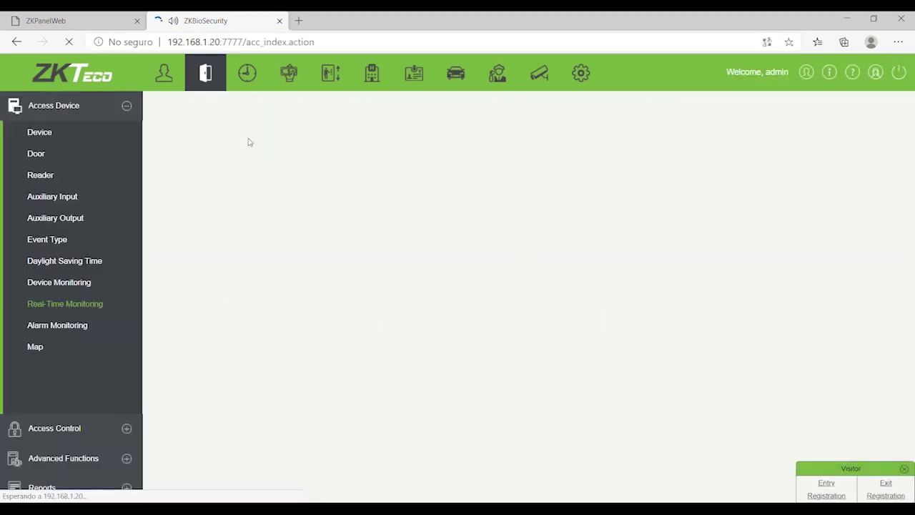
left_click(67, 136)
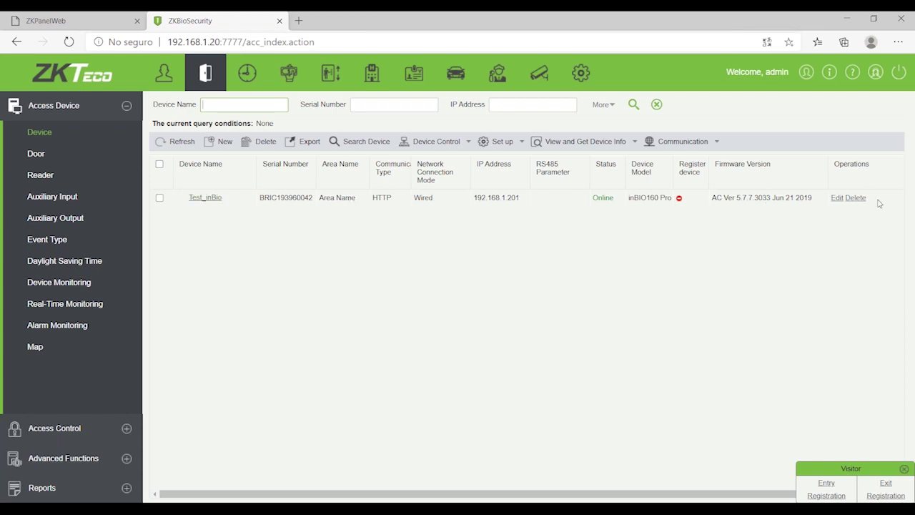
- Check door Test_inBio-1 online in Real-Time Monitoring, then expand Access Control
left_click(48, 305)
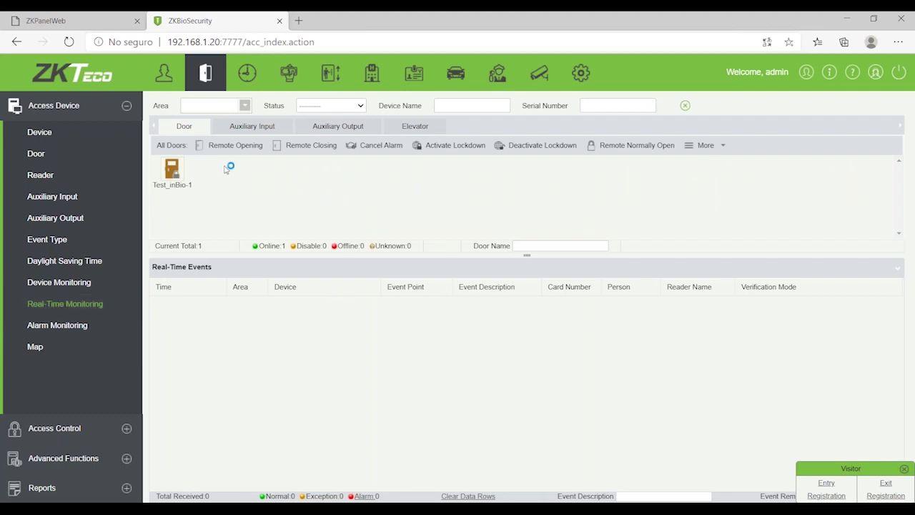
mouse_move(184, 176)
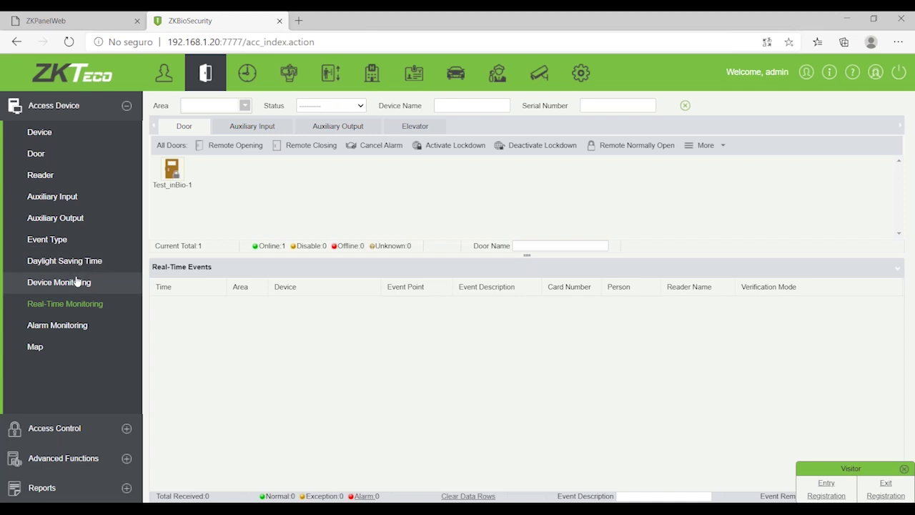
left_click(84, 431)
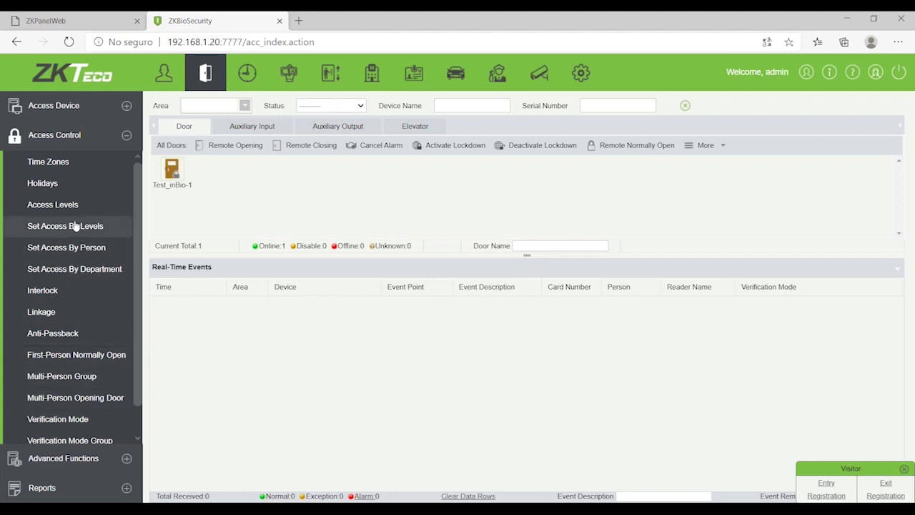
- Start a new time zone named 9-18 with Monday's interval starting at 9:00
left_click(74, 166)
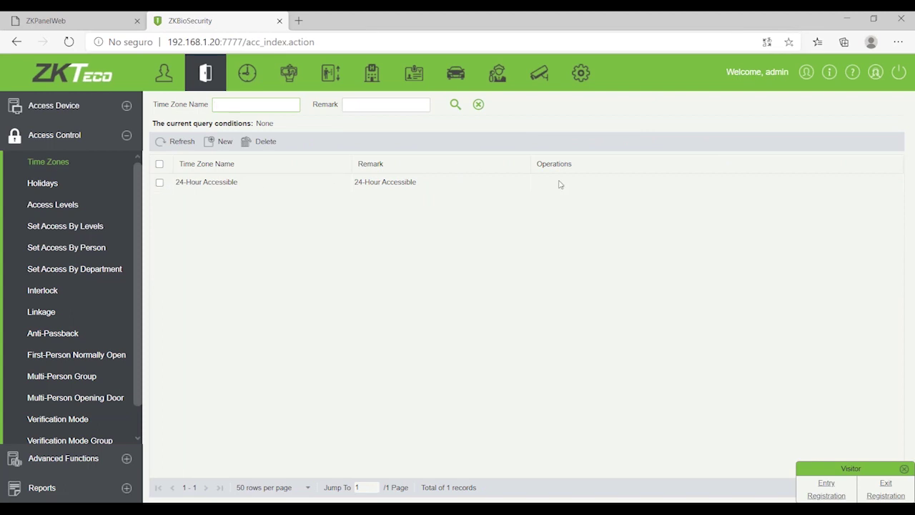
left_click(219, 141)
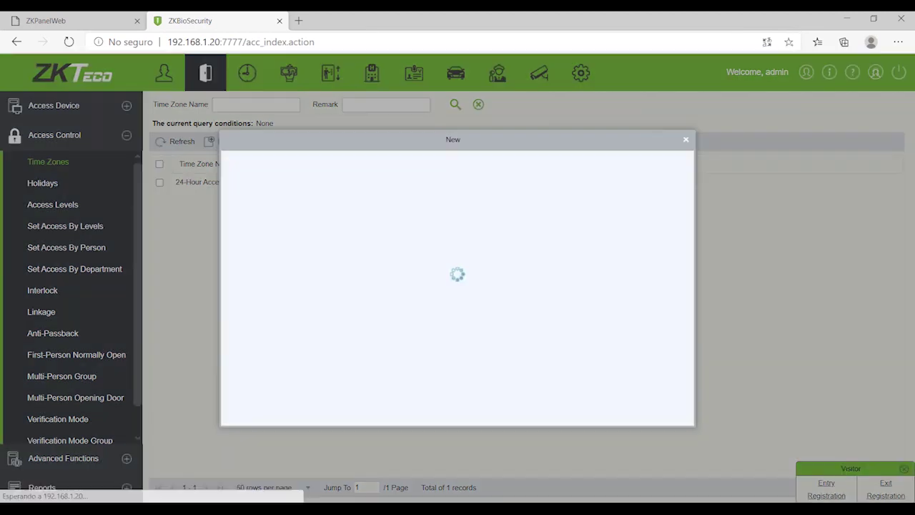
type("9-18 M-F")
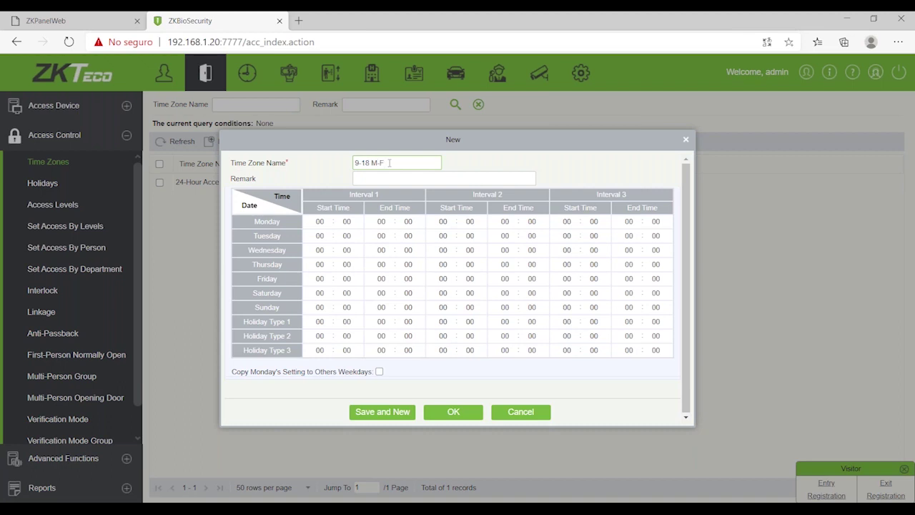
left_click(327, 223)
type("9")
key("Tab")
- Set Monday's end to 18:00, copy it to weekdays, save 9-18 M-F, open Access Levels
left_click(351, 222)
type("18")
double_click(346, 222)
type("00")
left_click(381, 221)
type("18")
left_click(379, 371)
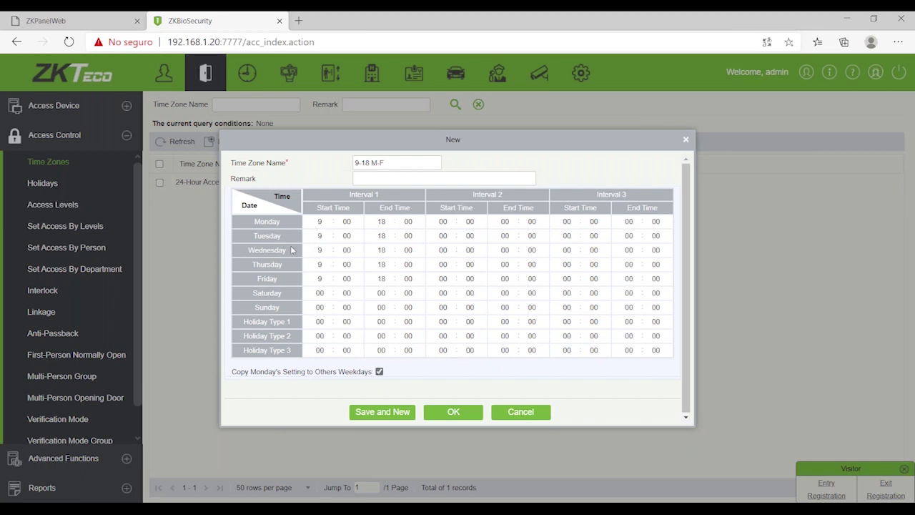
left_click(451, 411)
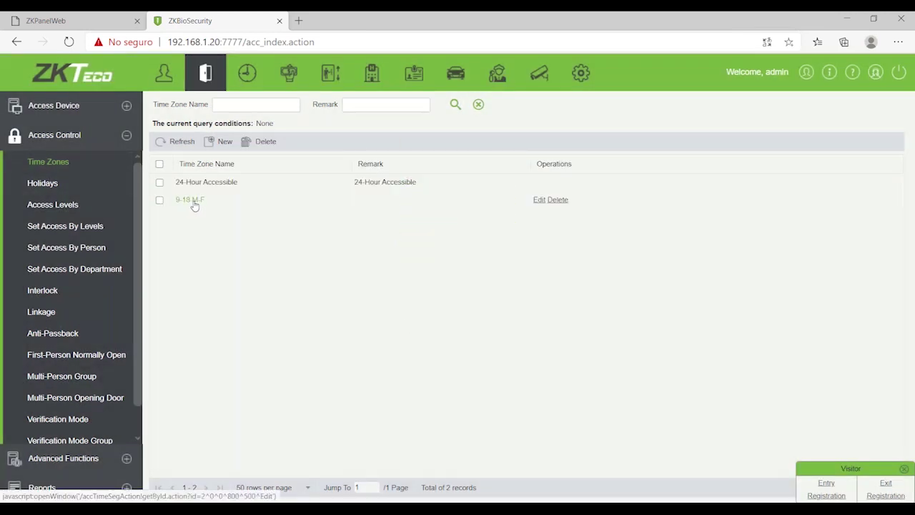
left_click(79, 206)
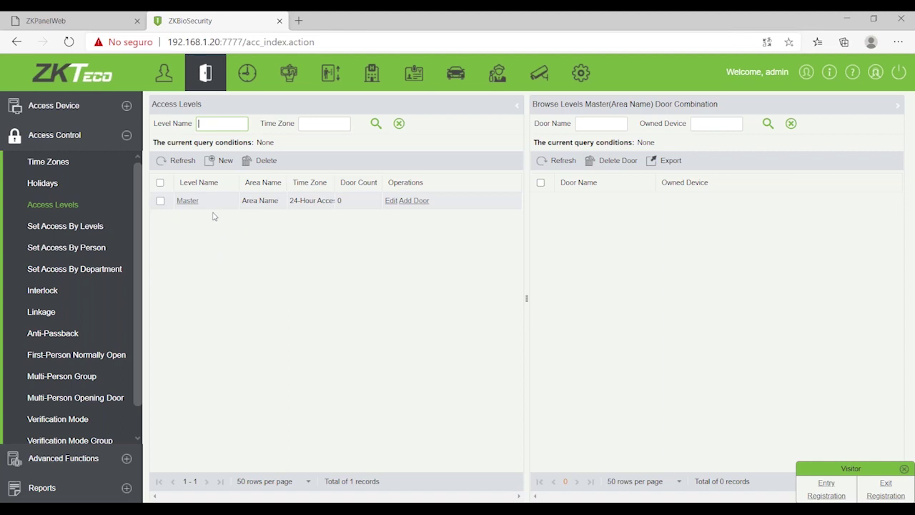
- Create access level D1 9-18 on the 9-18 M-F time zone
left_click(219, 162)
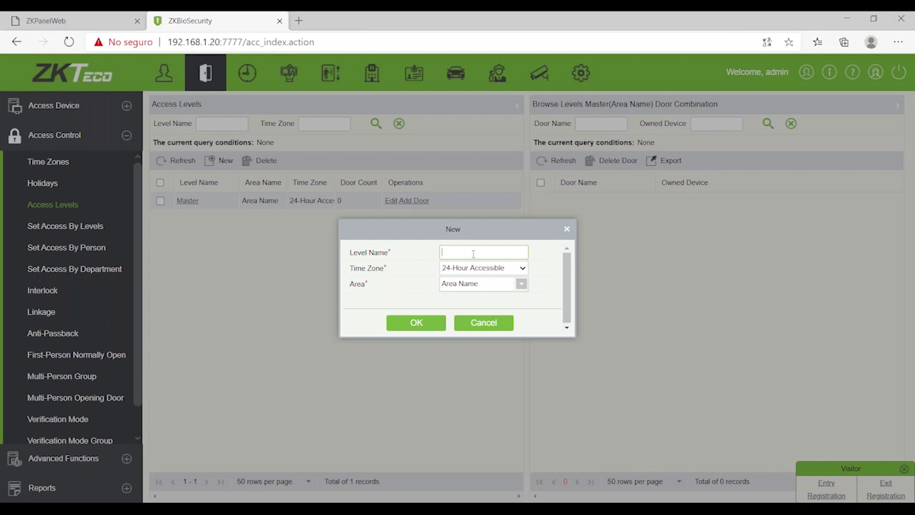
type("D1 9-18")
left_click(519, 268)
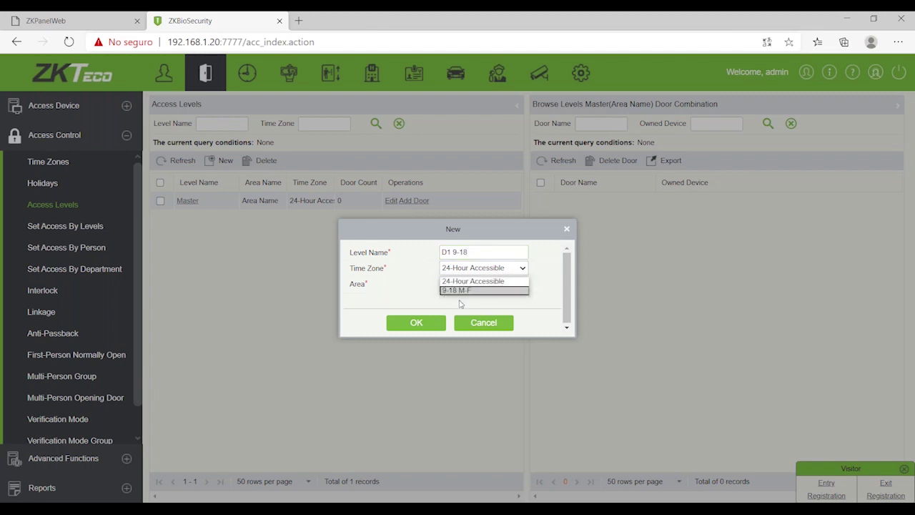
left_click(460, 291)
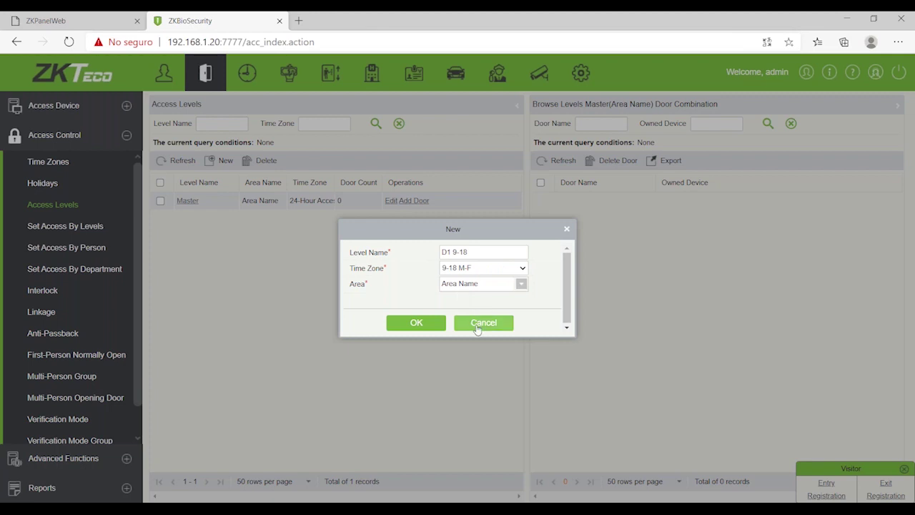
left_click(416, 324)
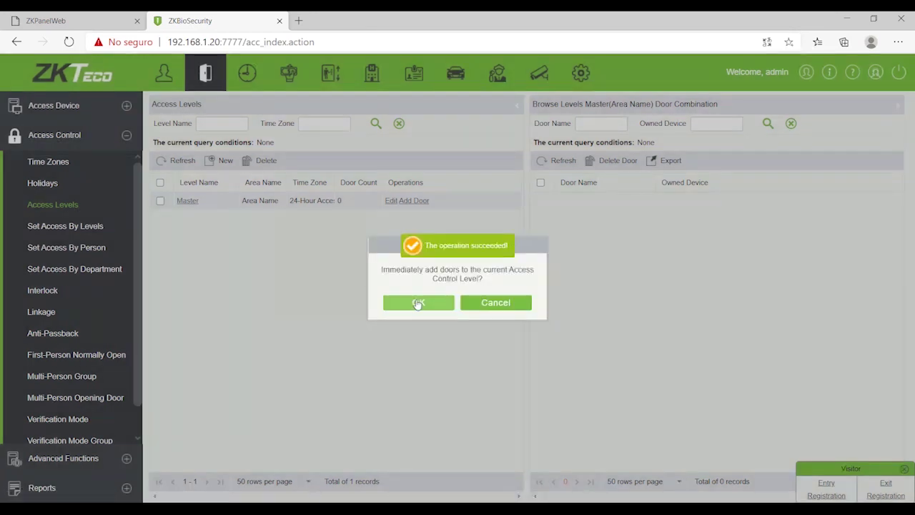
- Add door Test_inBio-1 to the D1 9-18 access level
left_click(418, 303)
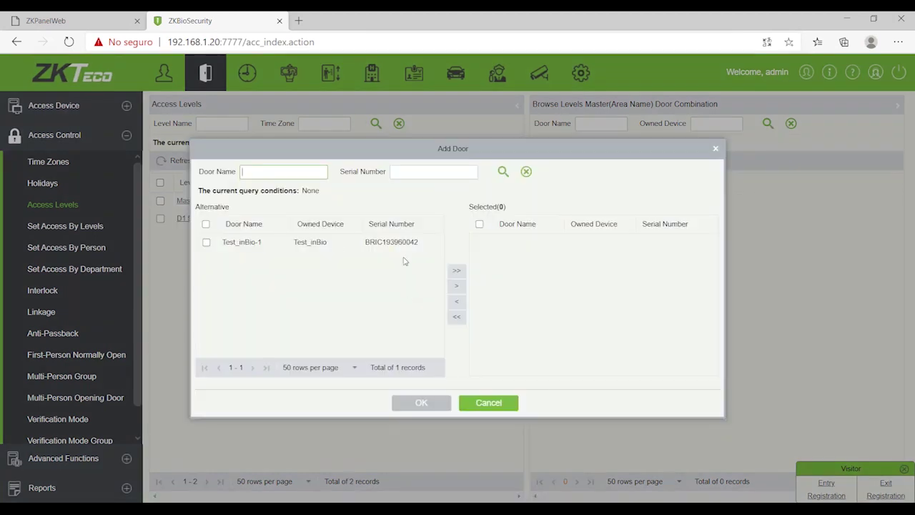
left_click(207, 243)
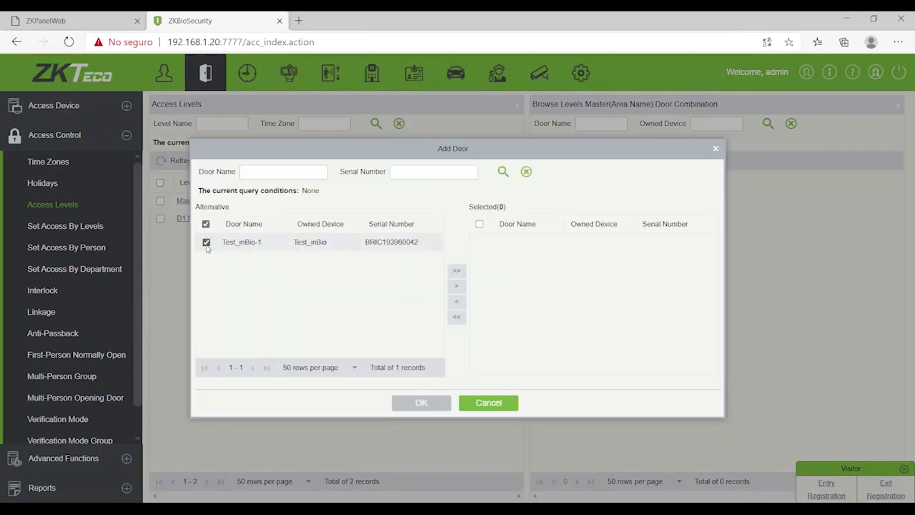
left_click(457, 271)
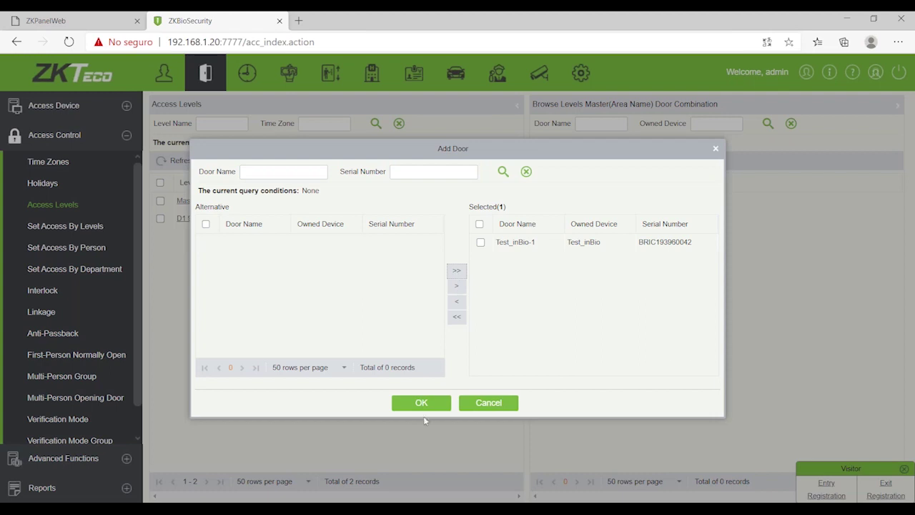
left_click(421, 402)
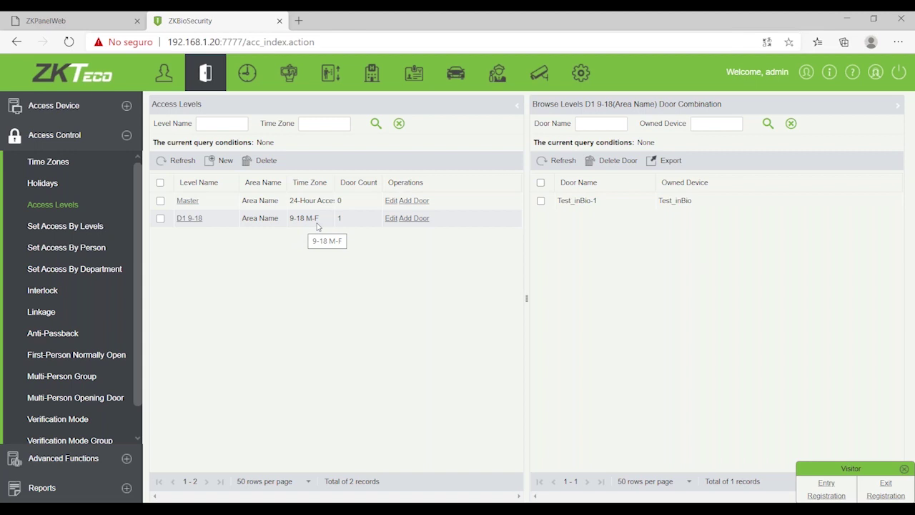
- In Personnel, start a new person with ID 1 and enter the person's first and last name
left_click(174, 78)
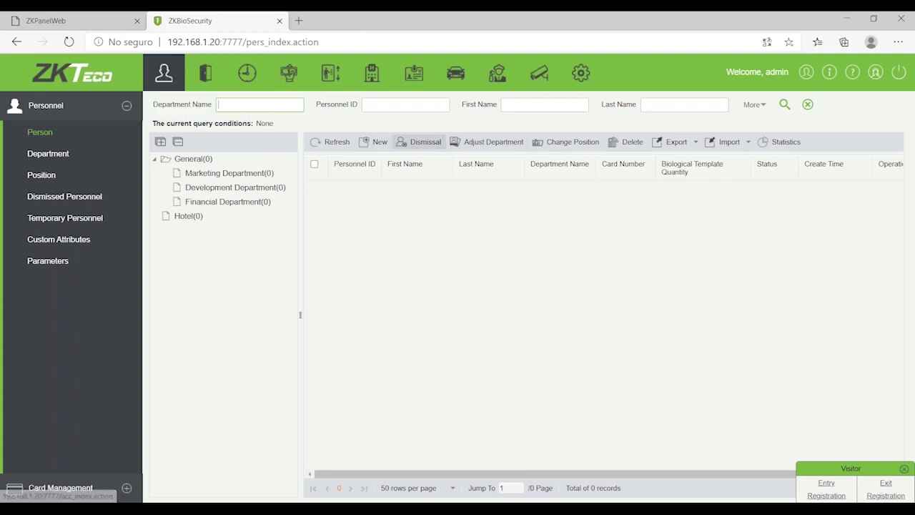
left_click(376, 142)
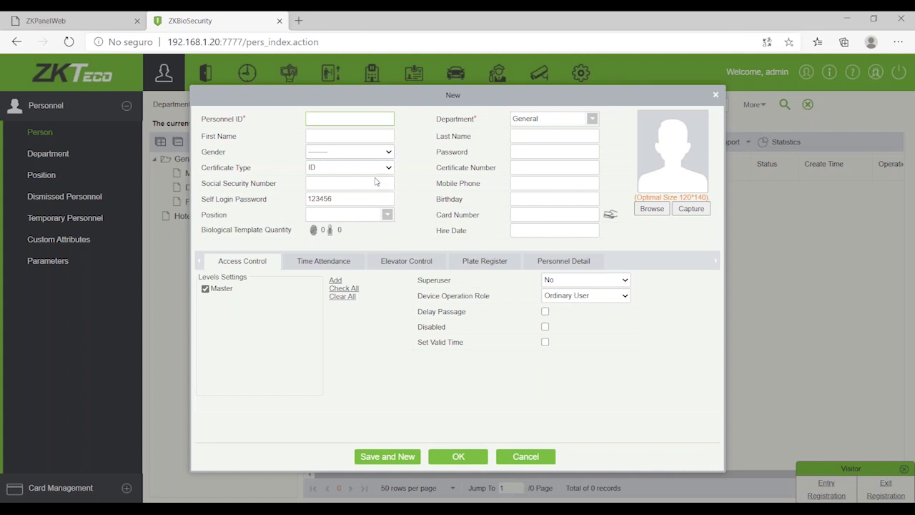
type("1")
left_click(333, 138)
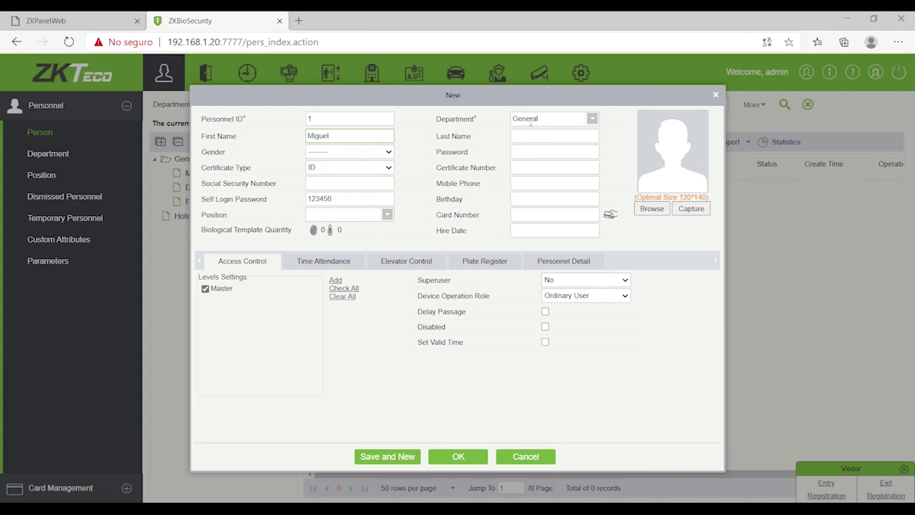
left_click(531, 133)
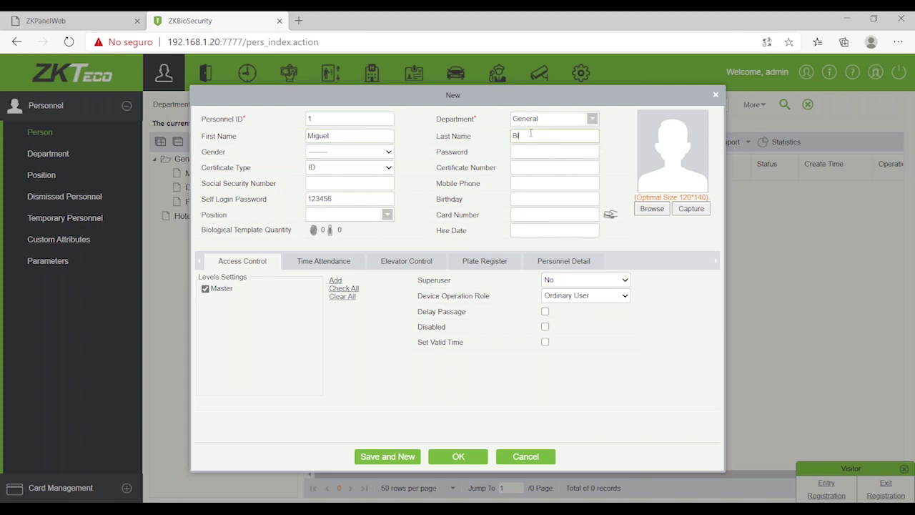
- Load a portrait photo file for the new person
left_click(653, 209)
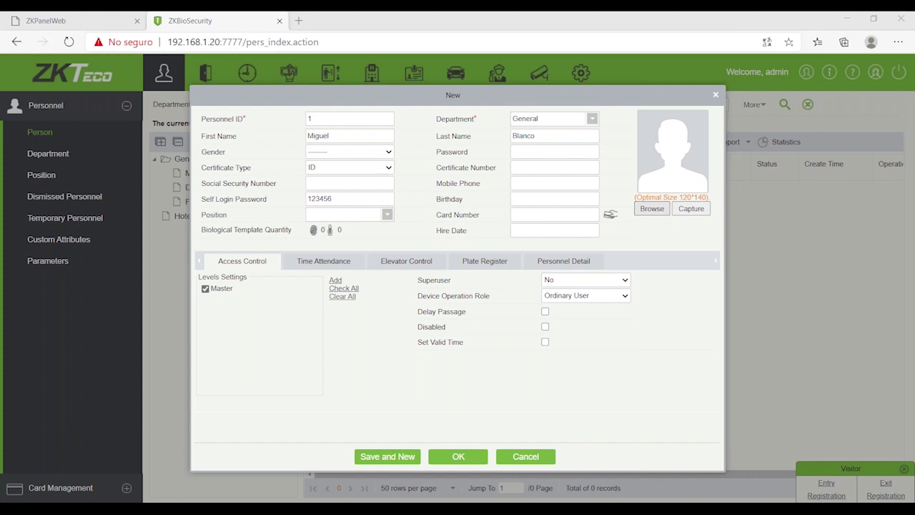
key("Return")
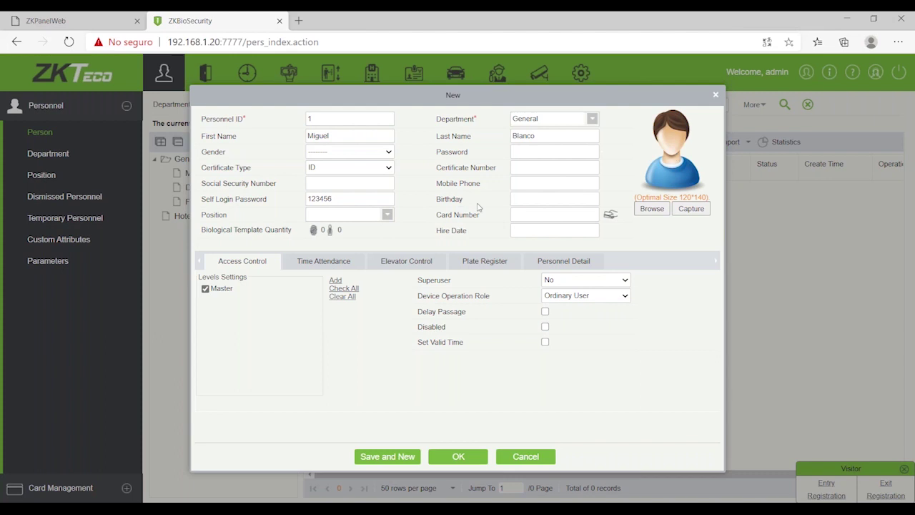
mouse_move(319, 236)
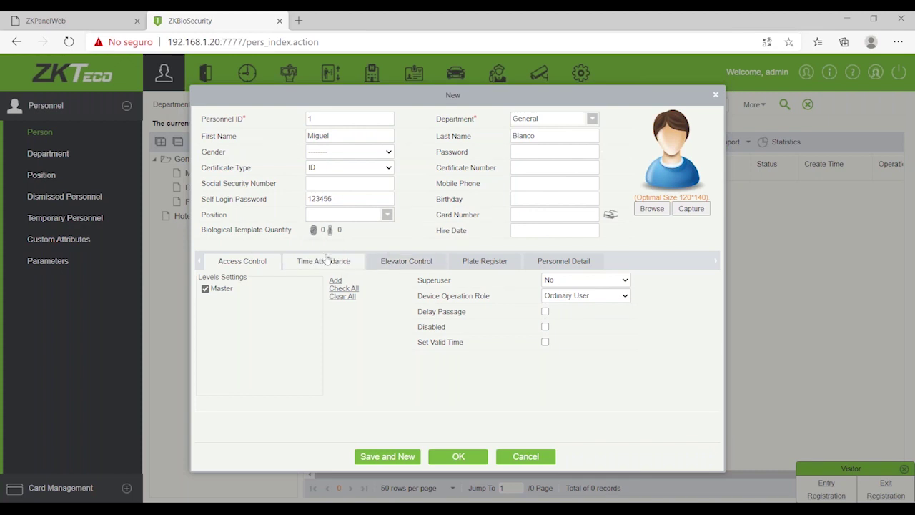
- Enrol the right index finger, then the right little finger as a duress fingerprint, and save
left_click(322, 252)
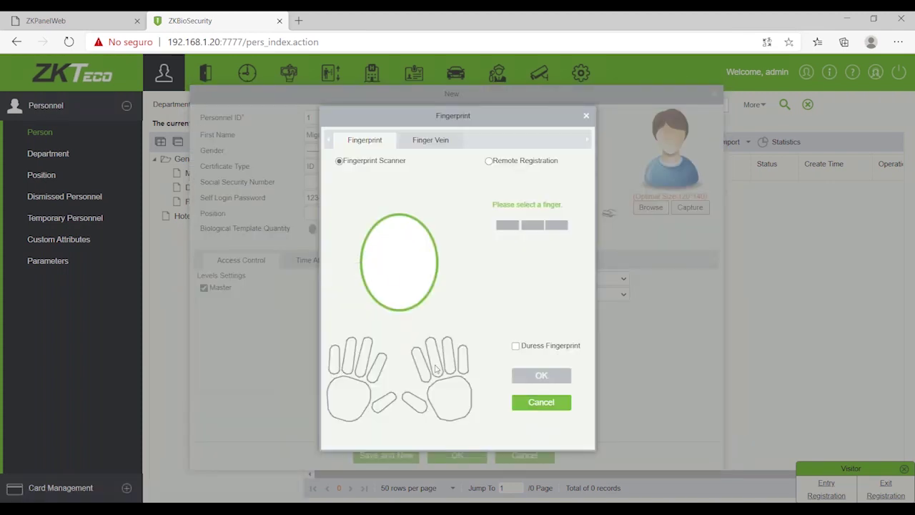
left_click(419, 363)
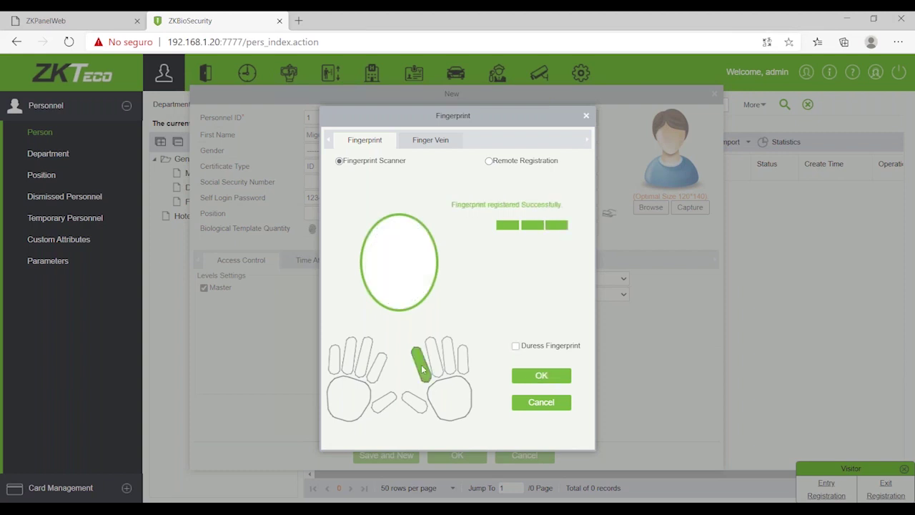
left_click(516, 351)
left_click(463, 363)
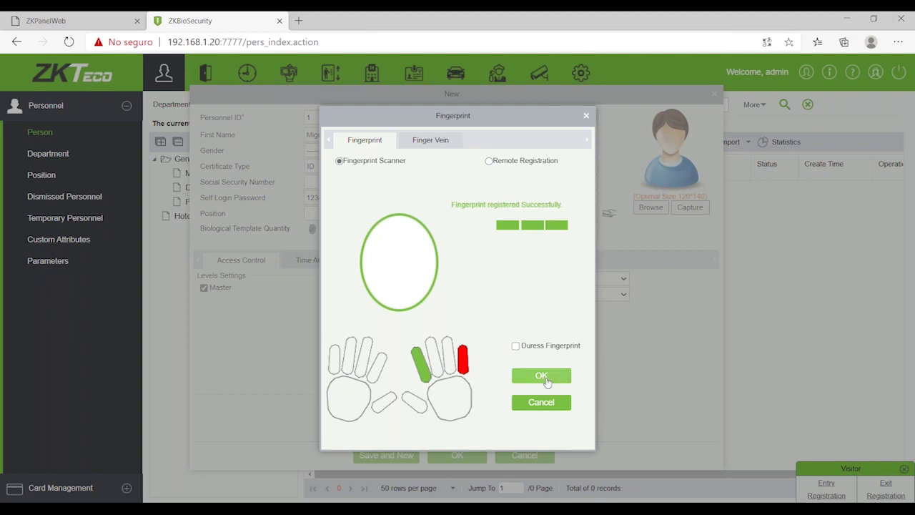
left_click(541, 377)
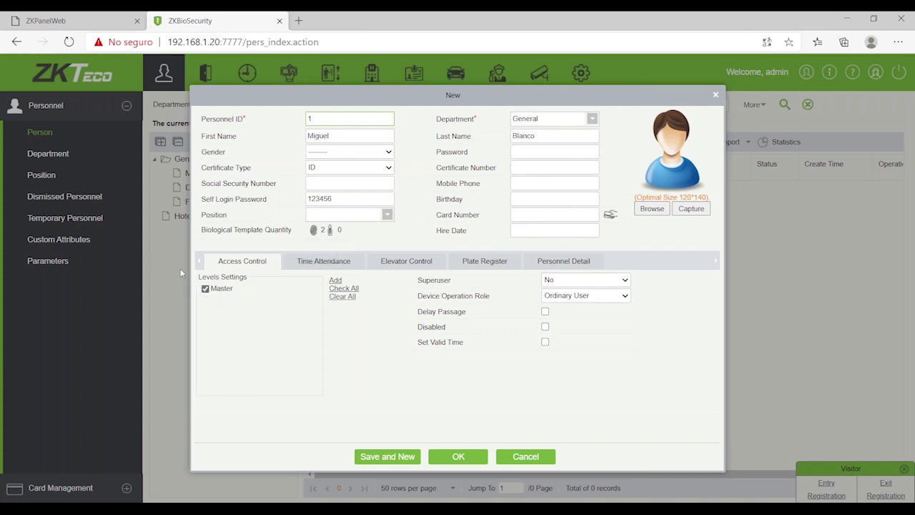
- Add the D1 9-18 access level to the person alongside Master
left_click(334, 281)
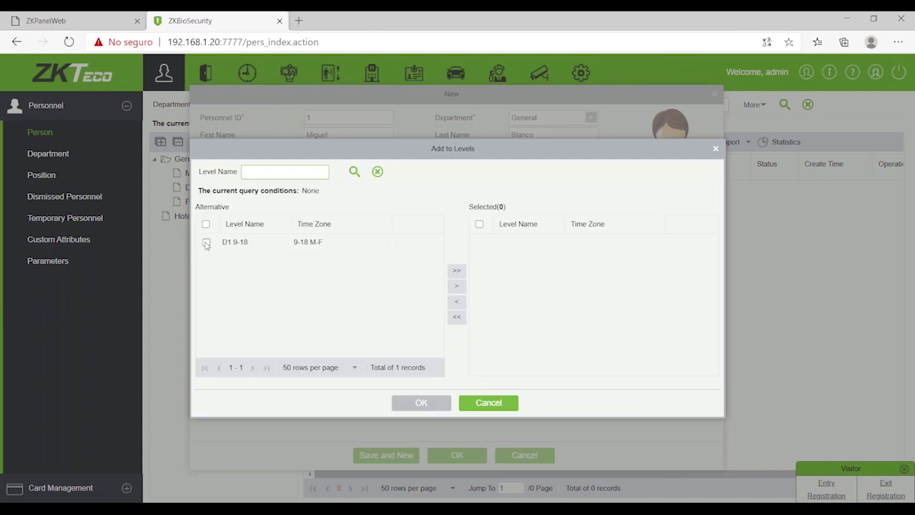
left_click(205, 243)
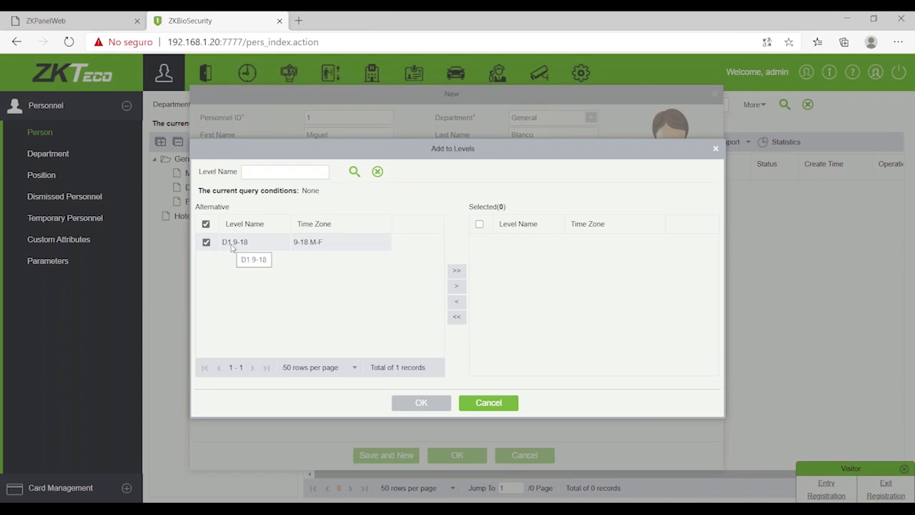
left_click(457, 271)
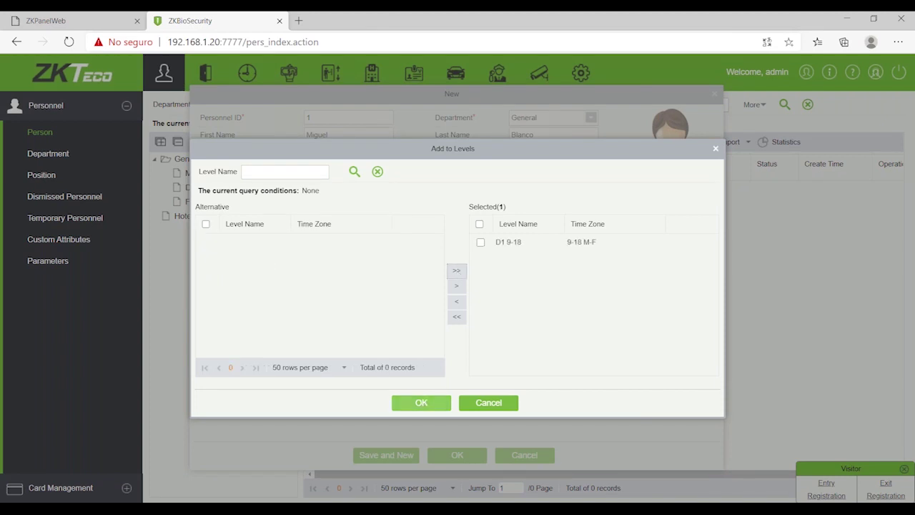
left_click(421, 403)
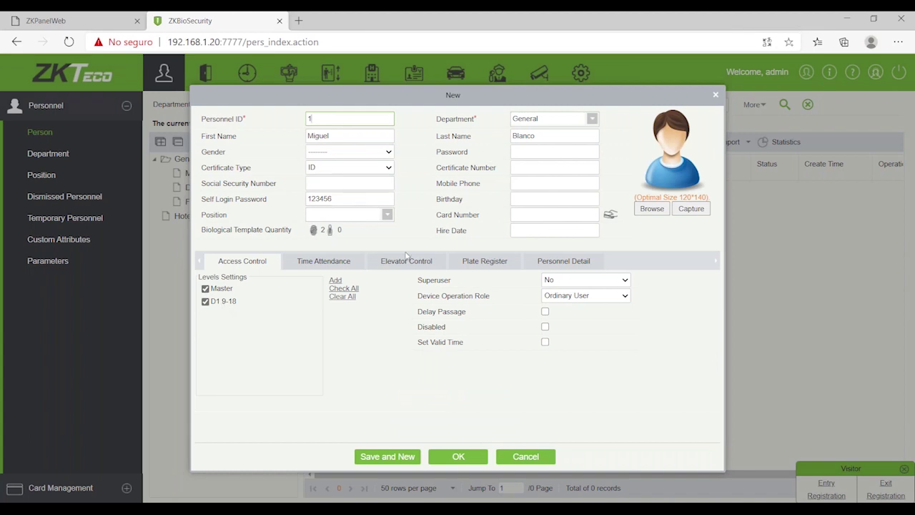
- Enter a card number, then delete it, and bring up the reader choices for card capture
mouse_move(329, 231)
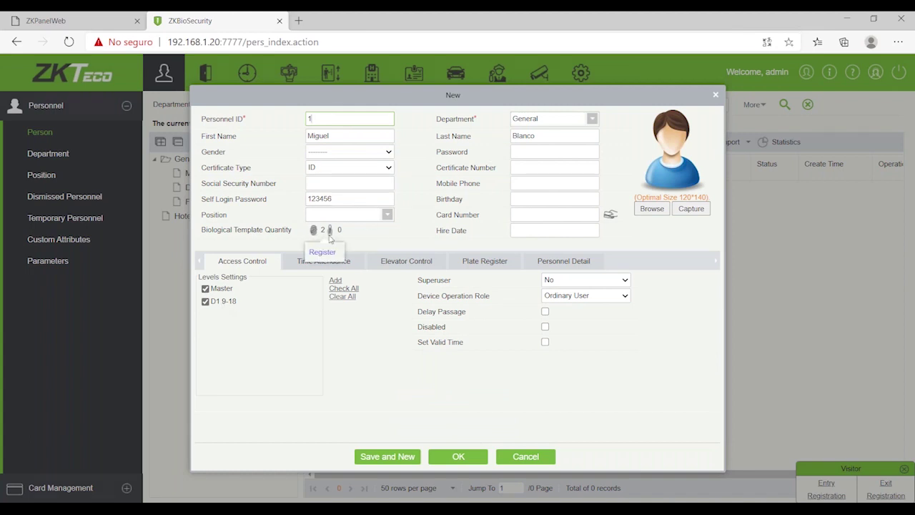
left_click(538, 217)
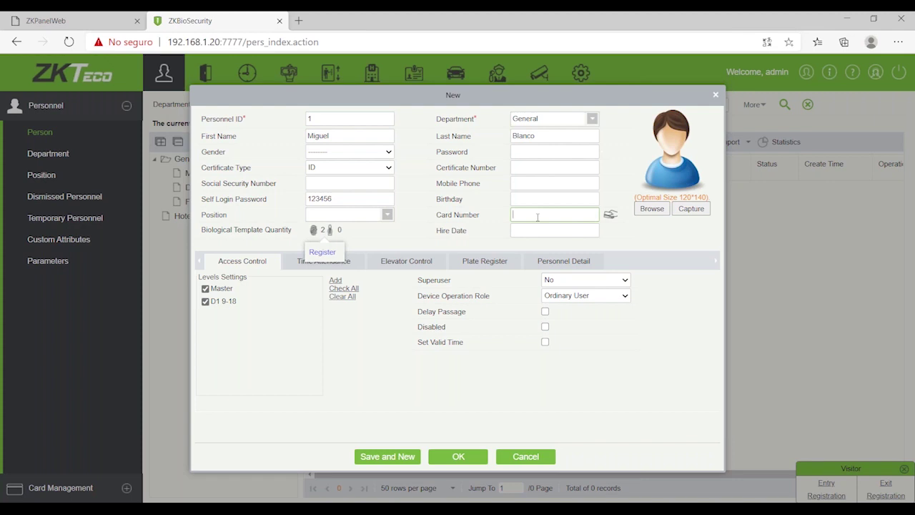
type("5353")
key("BackSpace")
key("BackSpace")
key("BackSpace")
key("BackSpace")
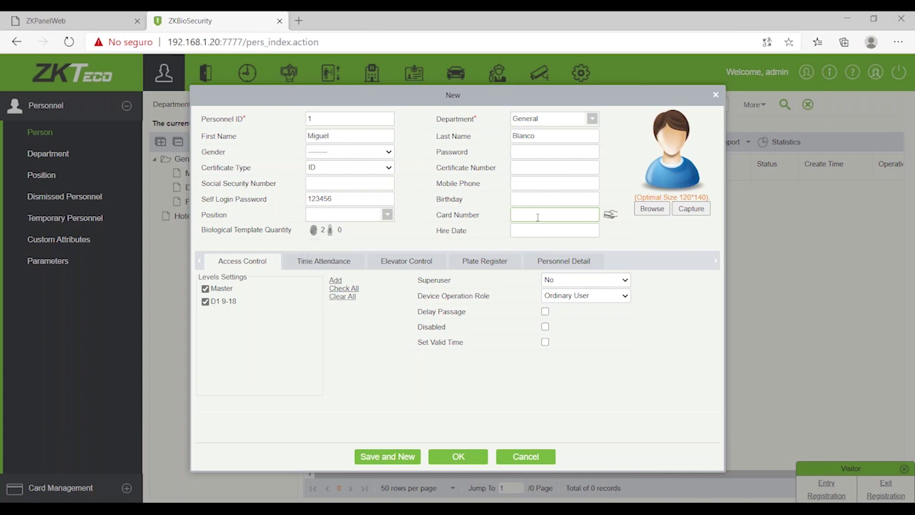
left_click(612, 216)
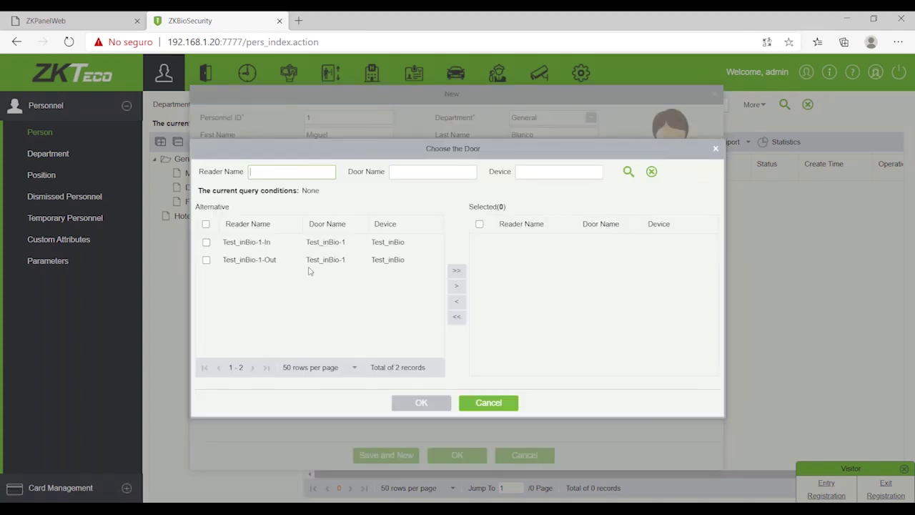
- Tick reader Test_inBio-1-In, then close the Choose the Door dialog without assigning it
left_click(206, 243)
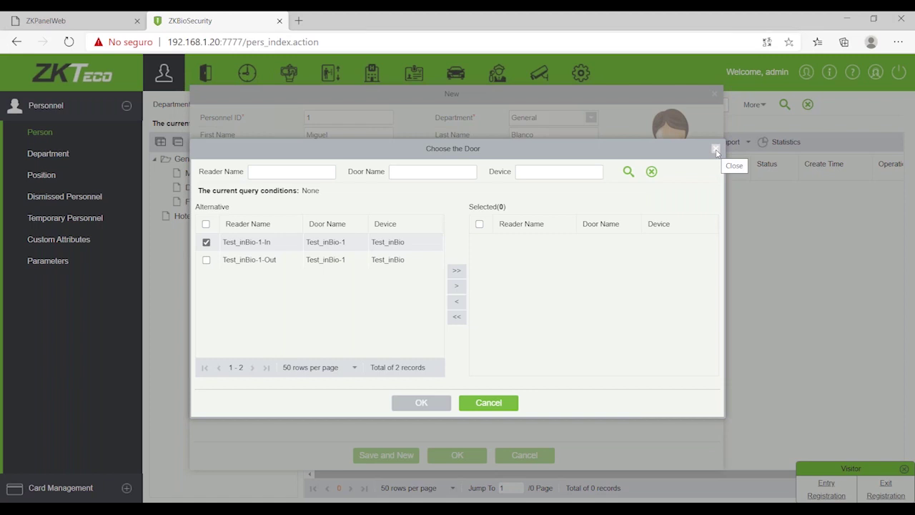
left_click(716, 150)
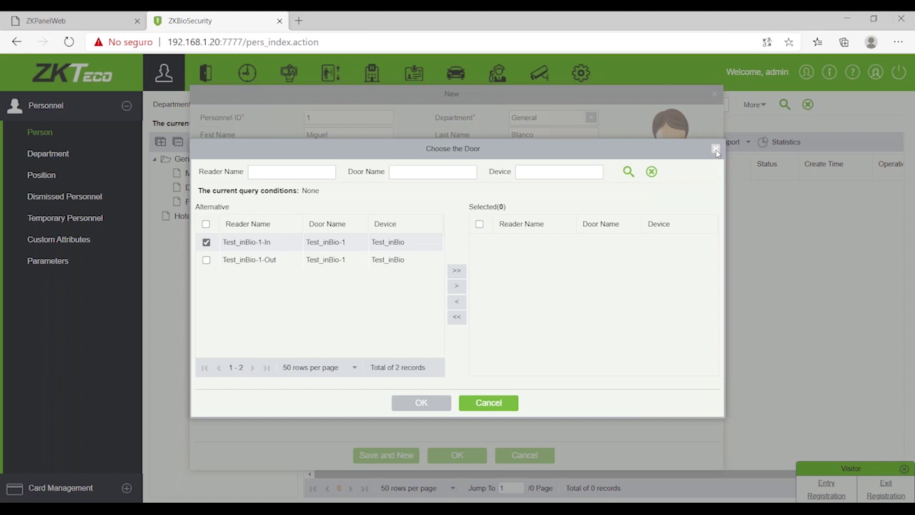
mouse_move(316, 232)
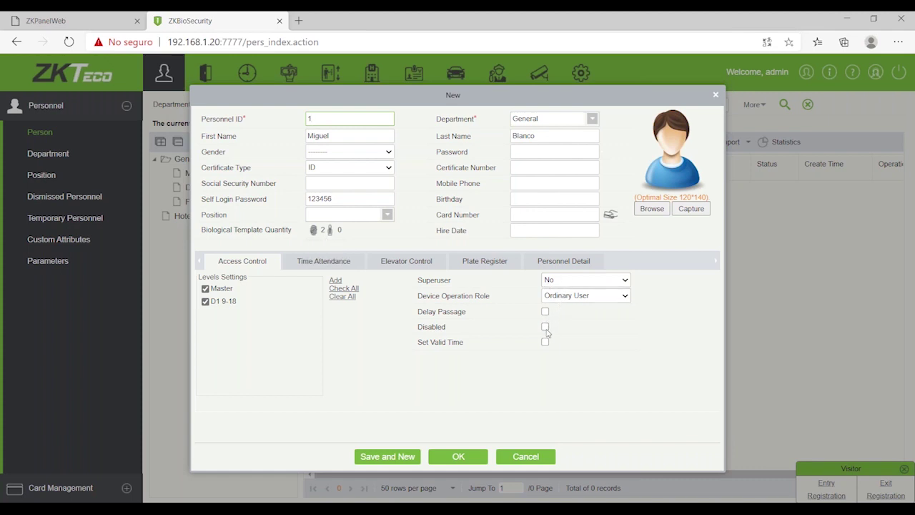
- Leave Set Valid Time and Delay Passage unchecked and save person ID 1
left_click(545, 343)
left_click(545, 343)
left_click(546, 312)
left_click(545, 313)
left_click(545, 312)
left_click(545, 312)
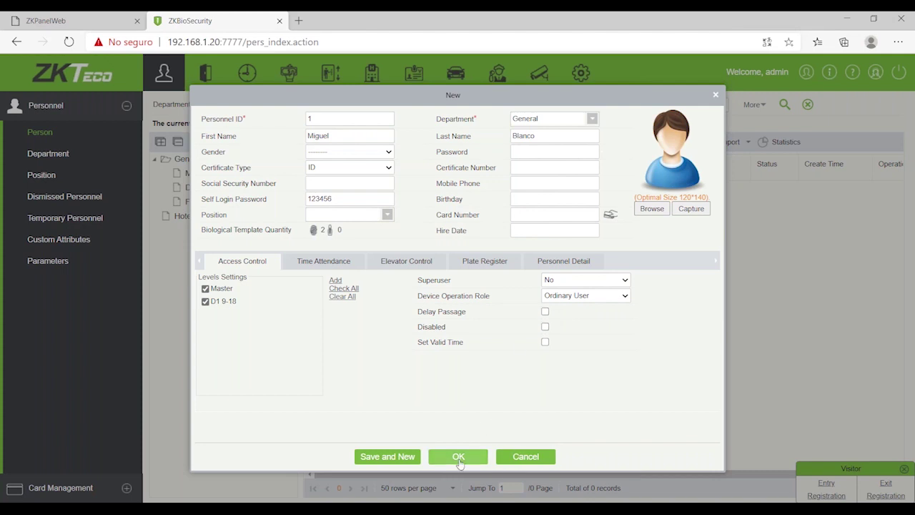
left_click(457, 456)
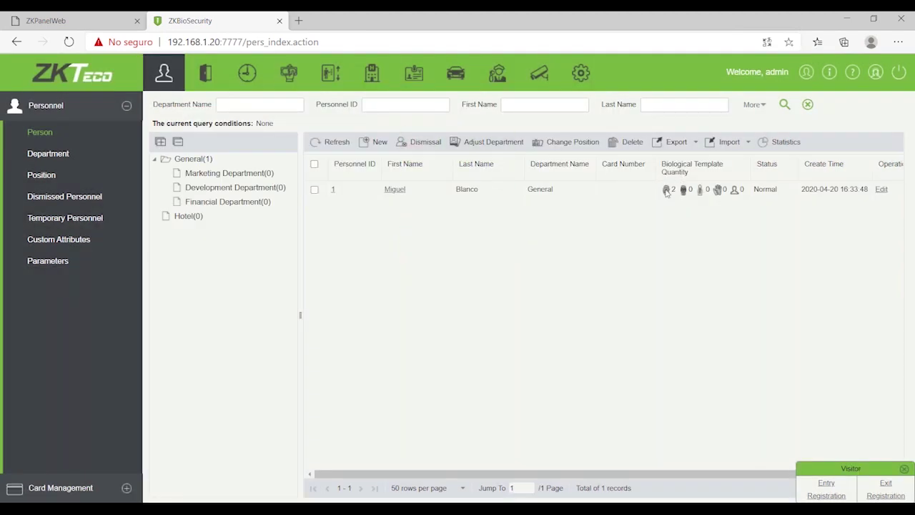
- Cancel door Test_inBio-1's alarm from Real-Time Monitoring, confirming with the security password
left_click(207, 74)
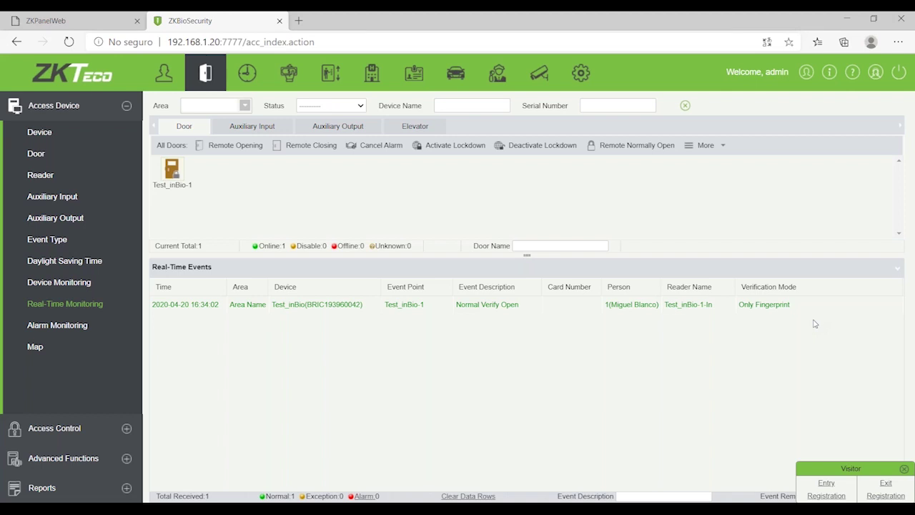
right_click(173, 172)
left_click(554, 198)
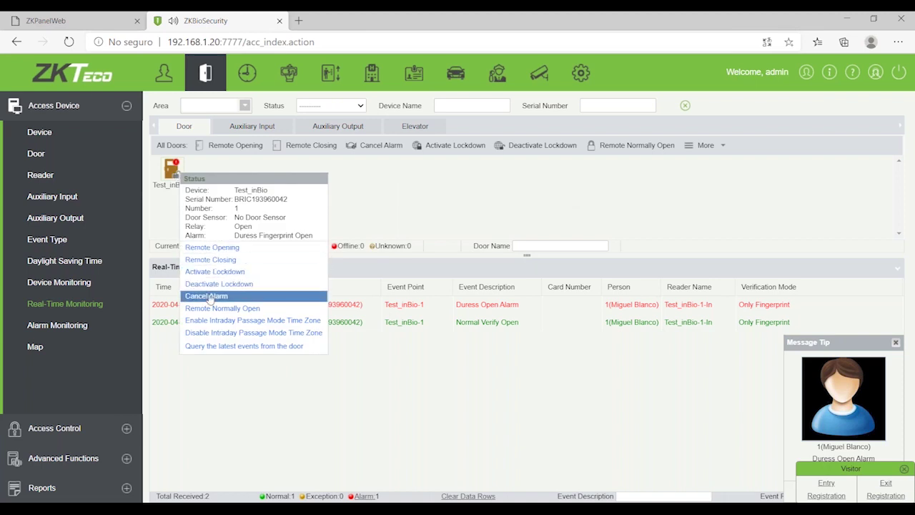
left_click(208, 297)
type("•••••")
key("Return")
left_click(495, 269)
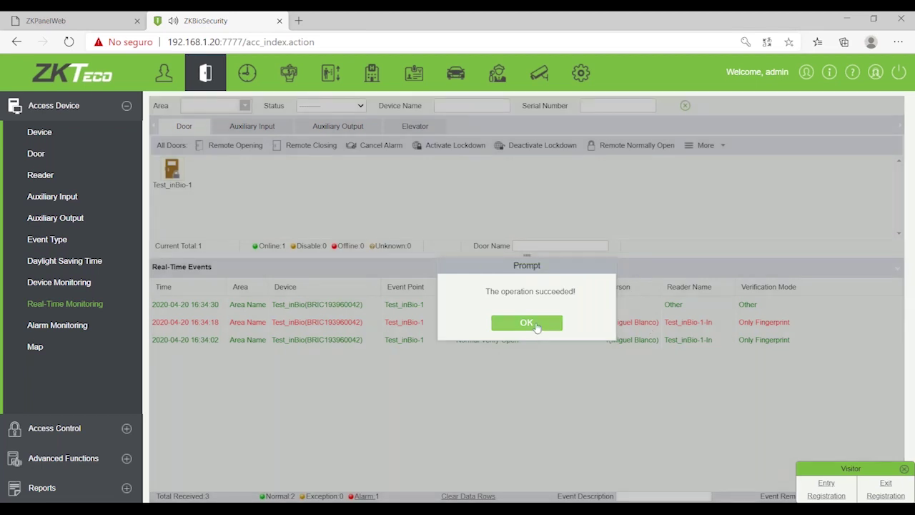
left_click(536, 325)
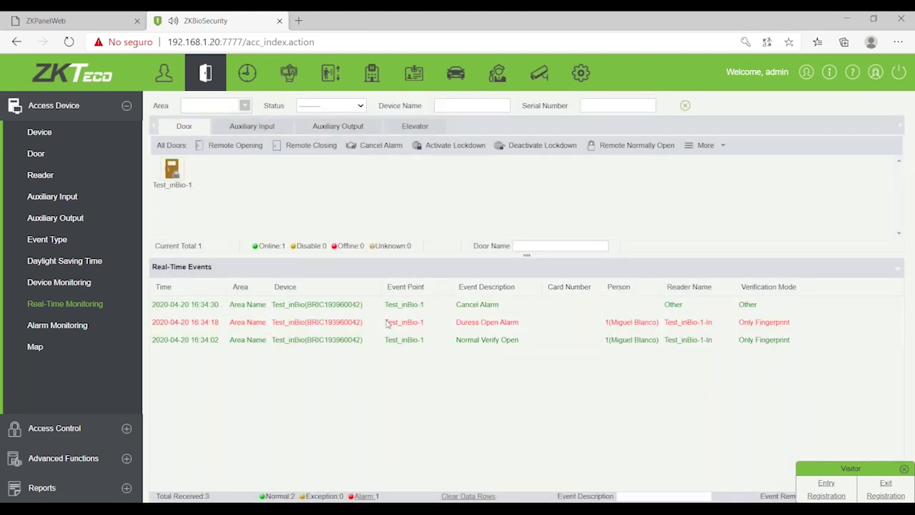
- Edit door Test_inBio-1 from Access Device > Door and bring up its Verification Mode list
left_click(36, 154)
left_click(160, 190)
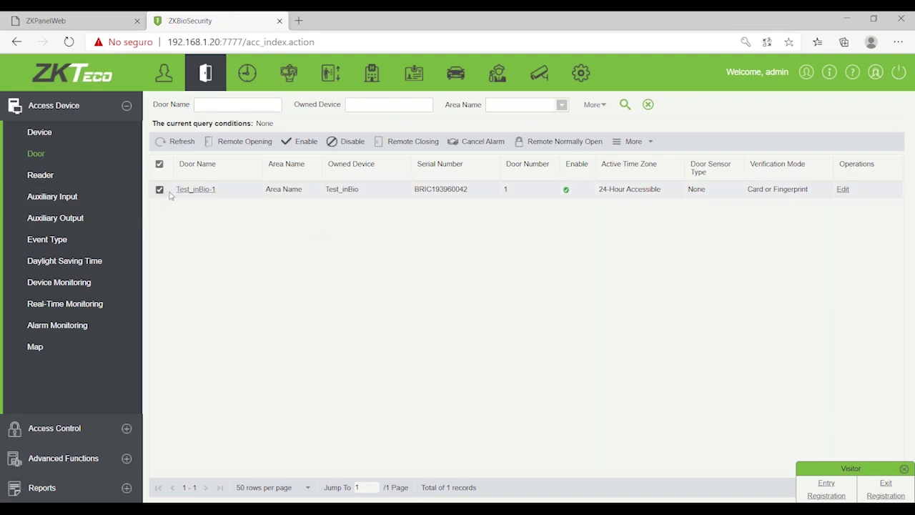
left_click(843, 188)
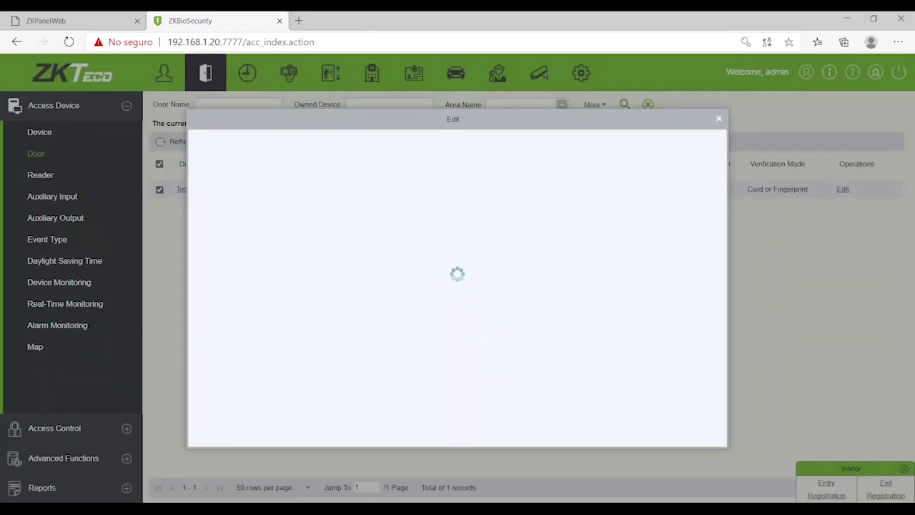
left_click_drag(500, 123, 571, 131)
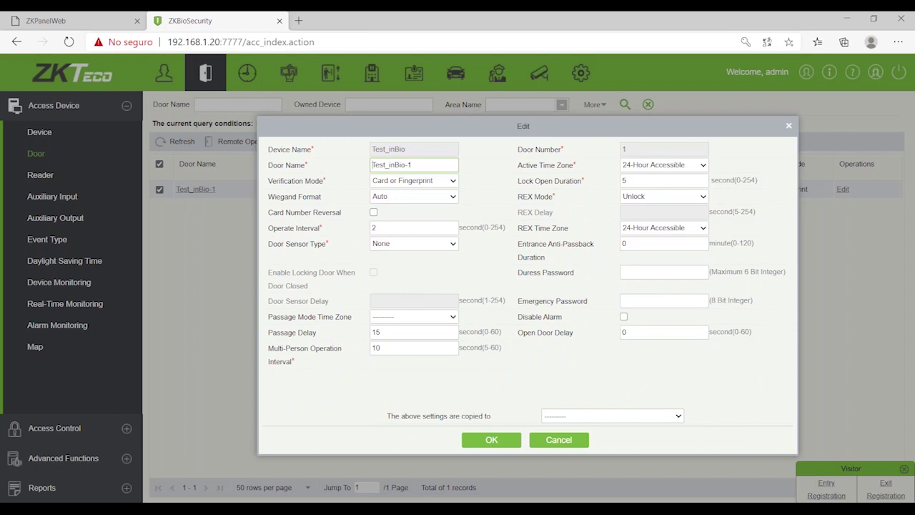
left_click(453, 181)
left_click(453, 182)
left_click(406, 182)
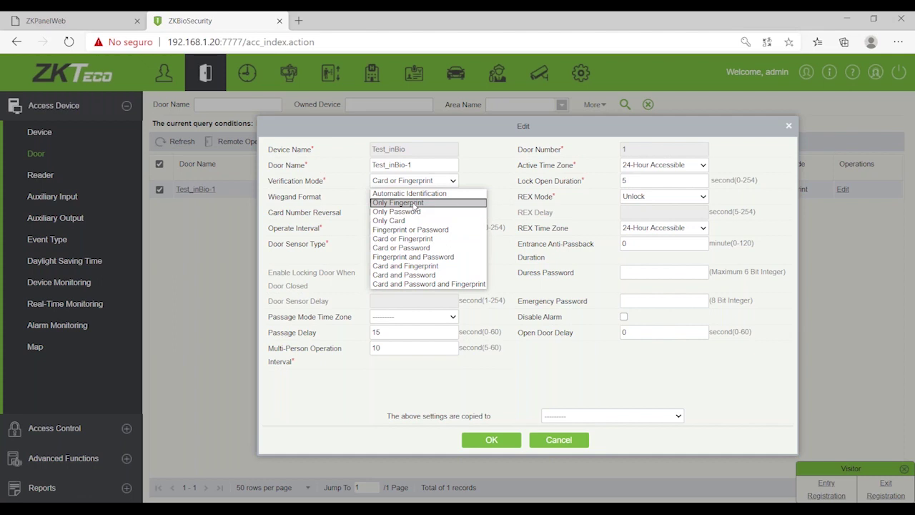
- Change the verification mode from Only Fingerprint to Automatic Identification
left_click(414, 204)
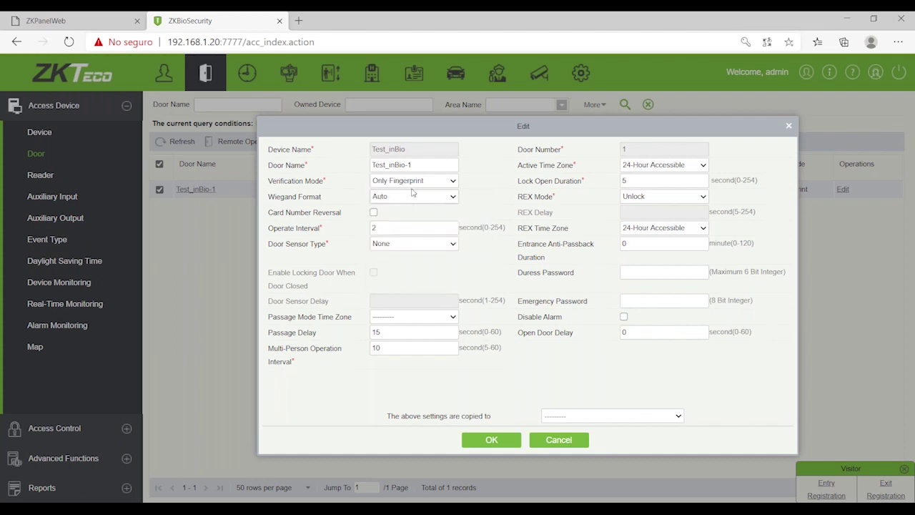
left_click(414, 183)
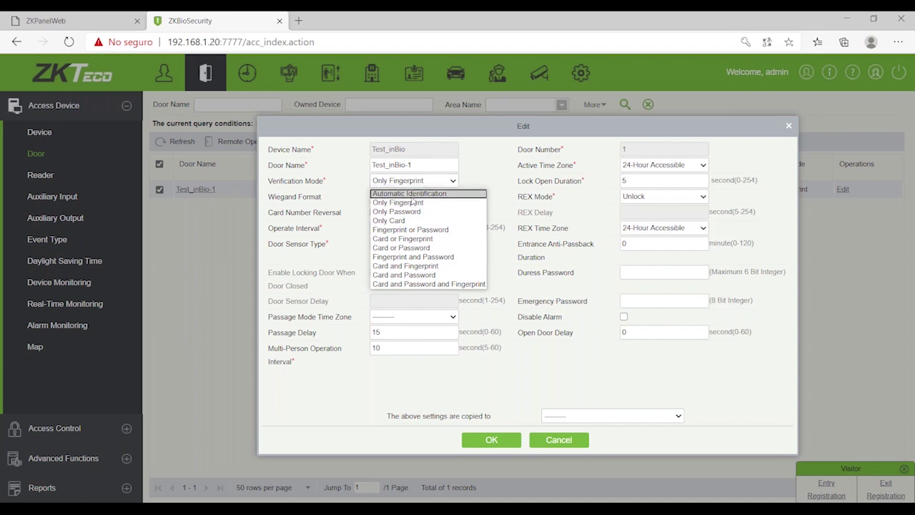
left_click(412, 198)
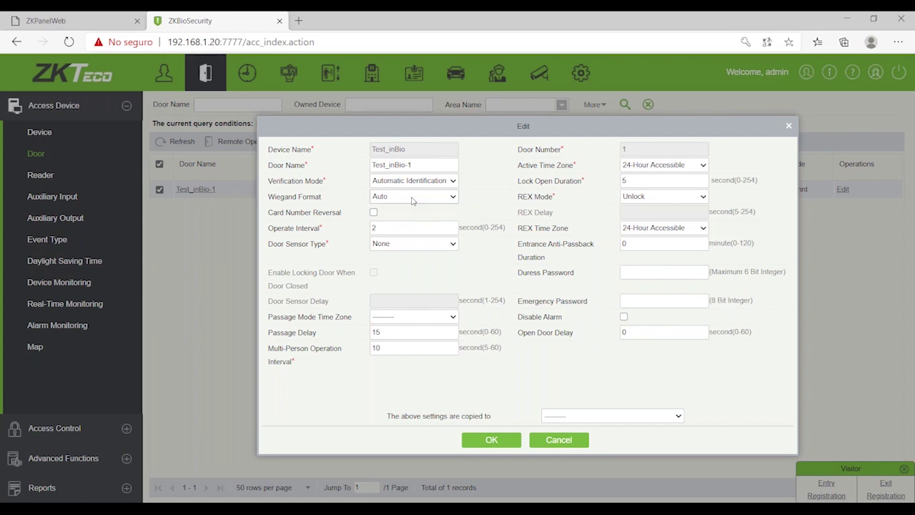
left_click(443, 246)
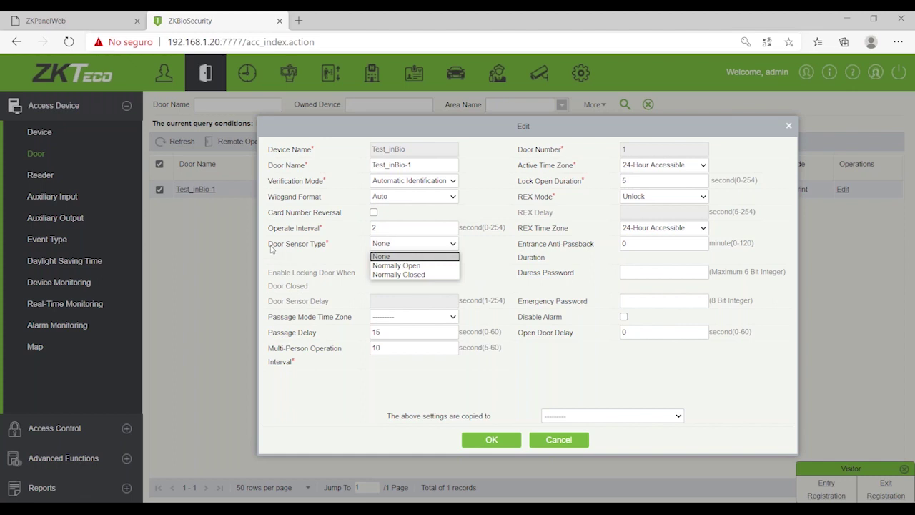
- Set door sensor to Normally Closed, enable locking when door closes, and Lock Open Duration 10 seconds
left_click(439, 277)
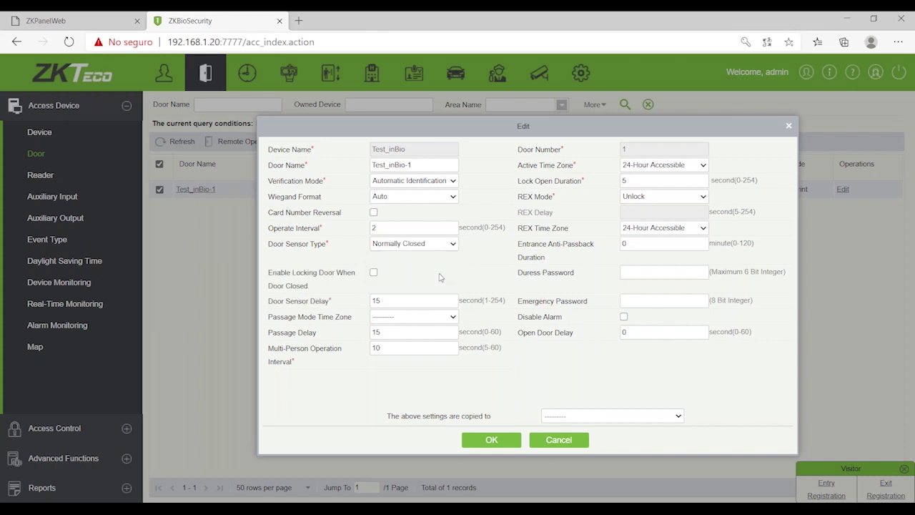
left_click(399, 247)
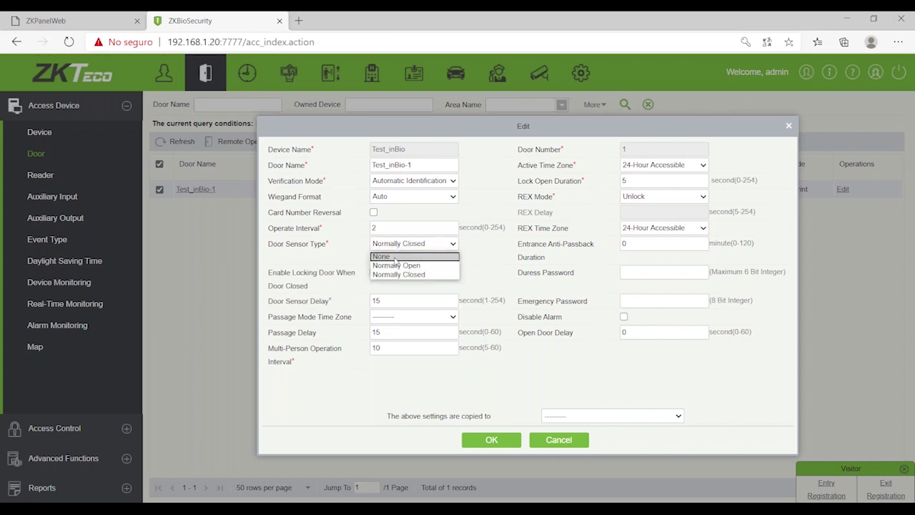
left_click(394, 258)
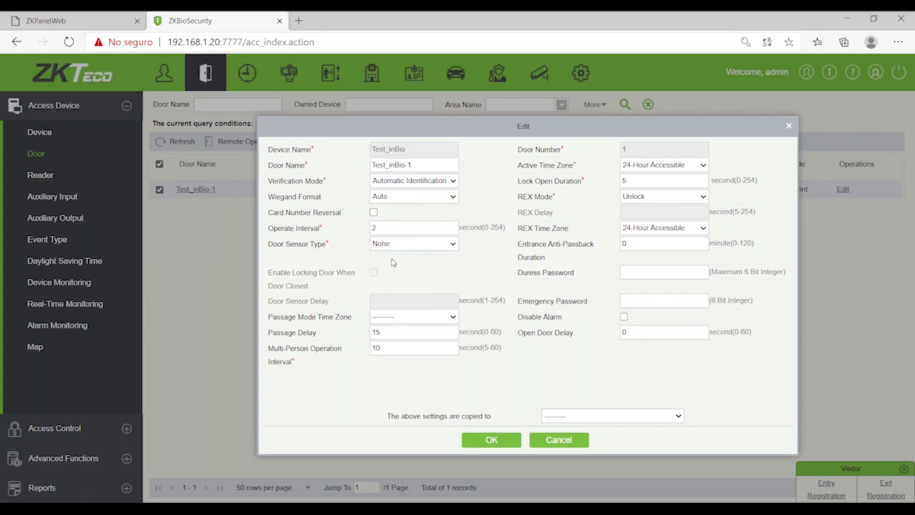
left_click(413, 245)
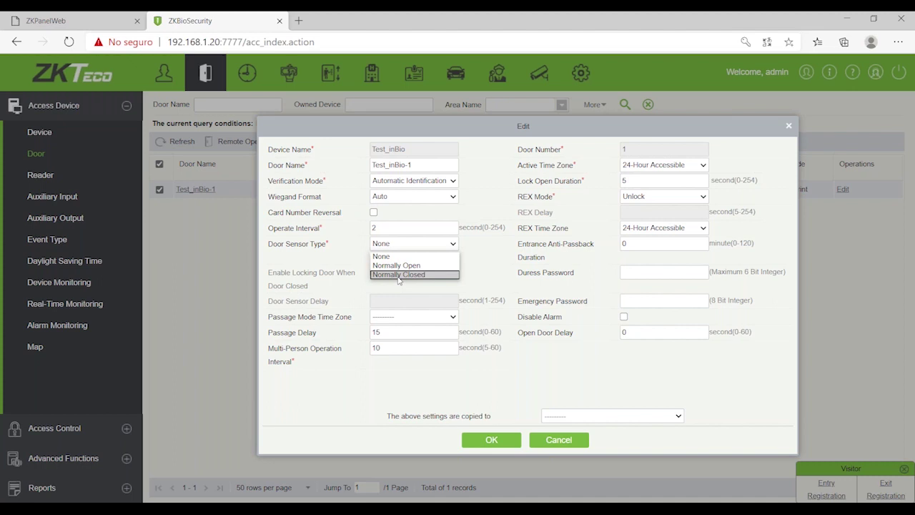
left_click(398, 275)
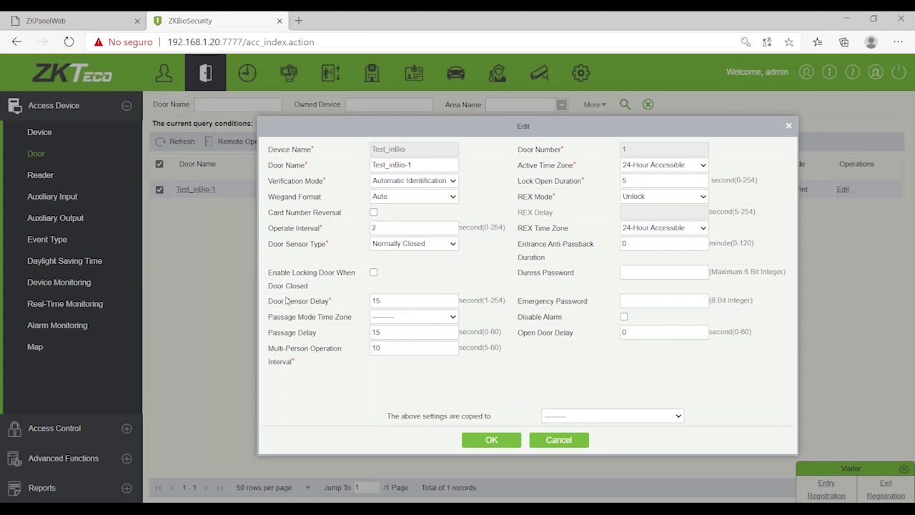
left_click(373, 273)
double_click(626, 180)
type("10")
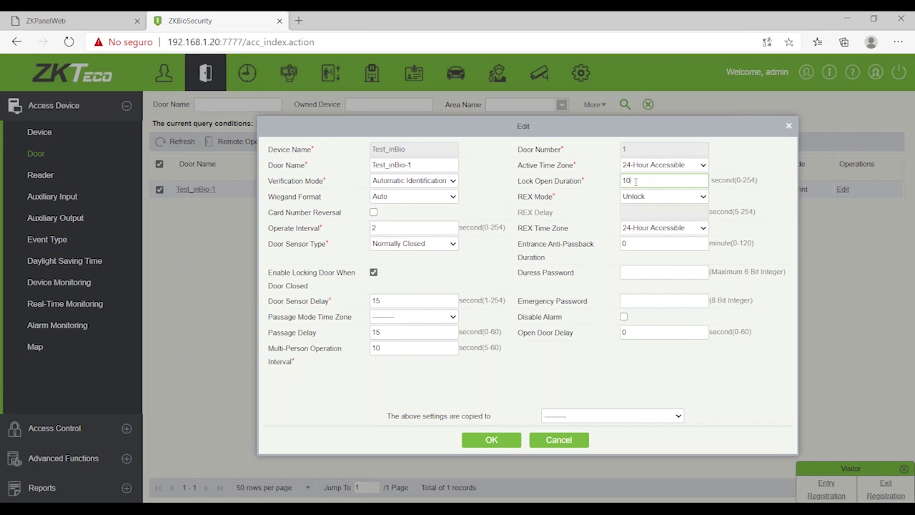
- Untick Enable Locking Door When Door Closed and set Test_inBio-1's Door Sensor Type back to None
left_click(373, 273)
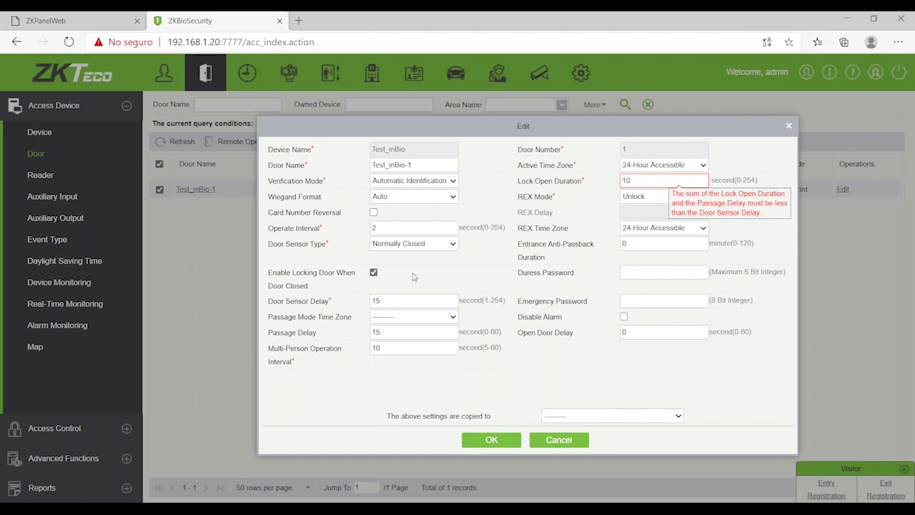
left_click(373, 272)
double_click(373, 301)
left_click(404, 301)
left_click(346, 308)
left_click(445, 244)
left_click(400, 257)
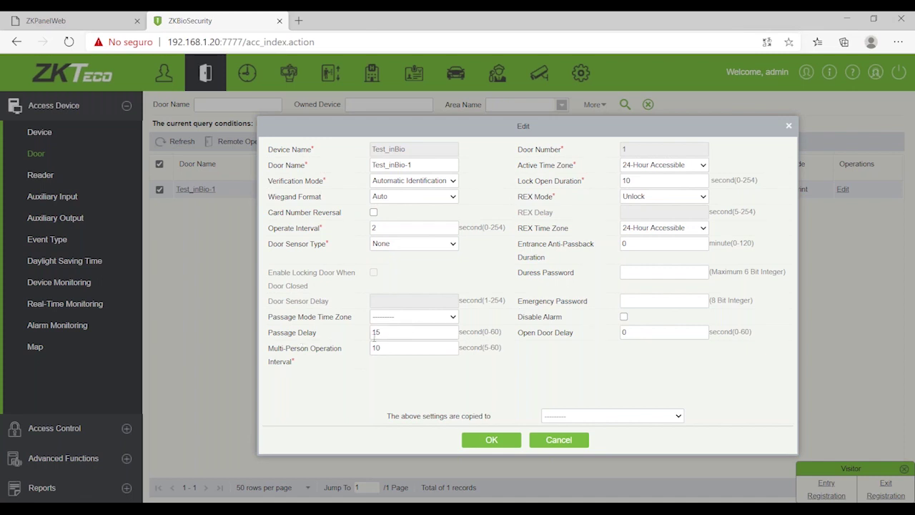
- Set the Lock Open Duration to 5 seconds and select the Passage Delay value
double_click(613, 182)
type("5")
left_click(498, 372)
left_click_drag(388, 331, 364, 335)
- Try 9-18 M-F as the Passage Mode Time Zone, then clear it again
left_click(408, 319)
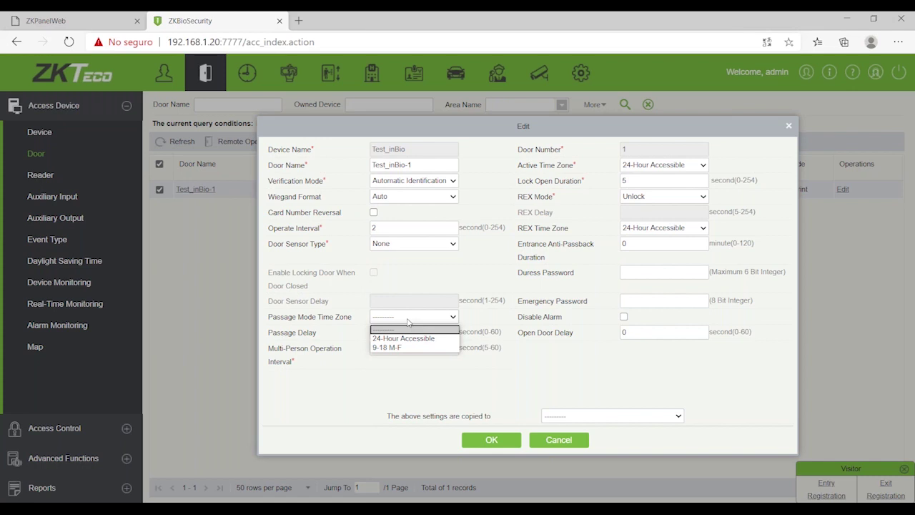
left_click(409, 322)
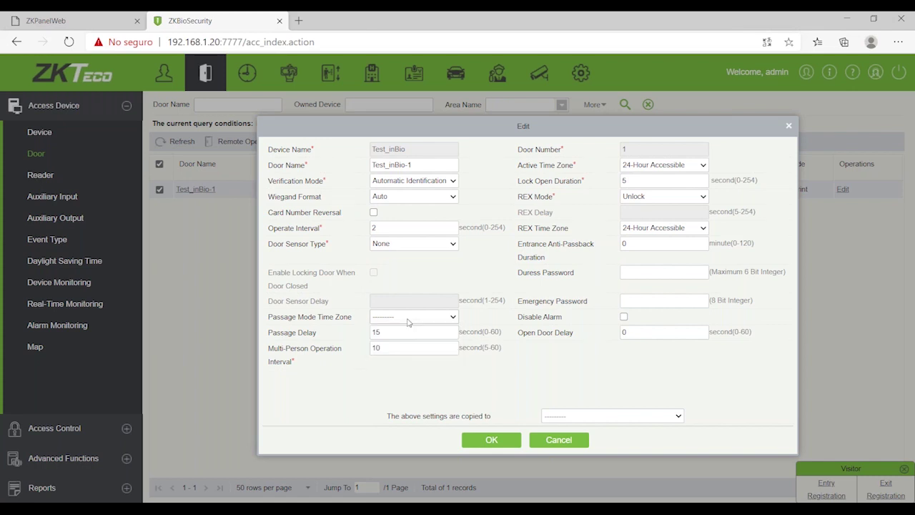
left_click(408, 321)
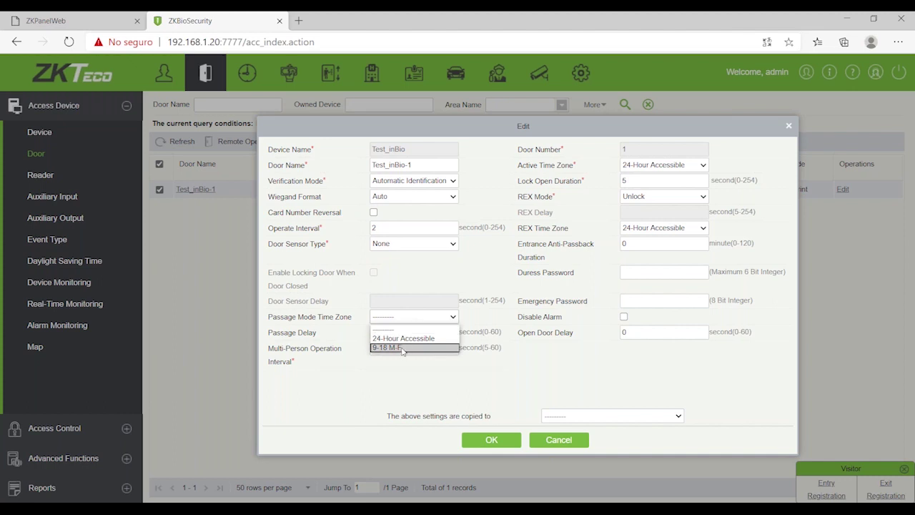
left_click(402, 348)
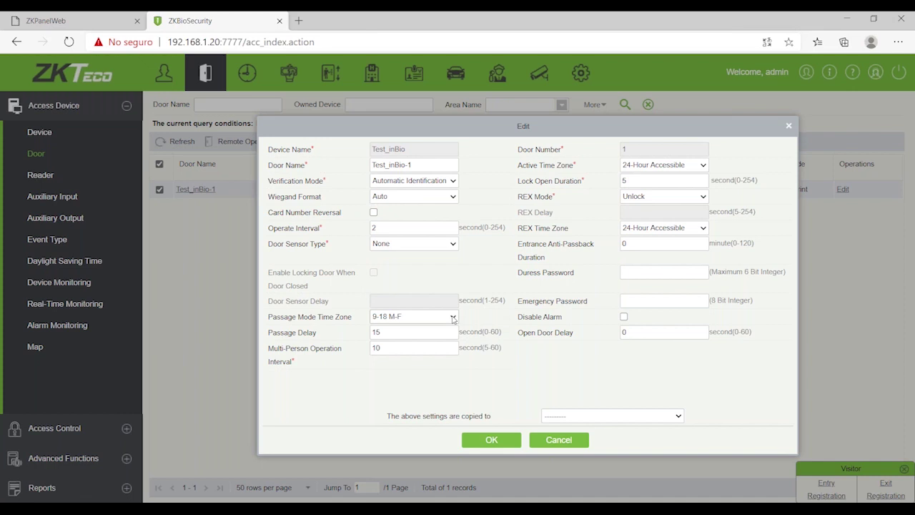
left_click(452, 319)
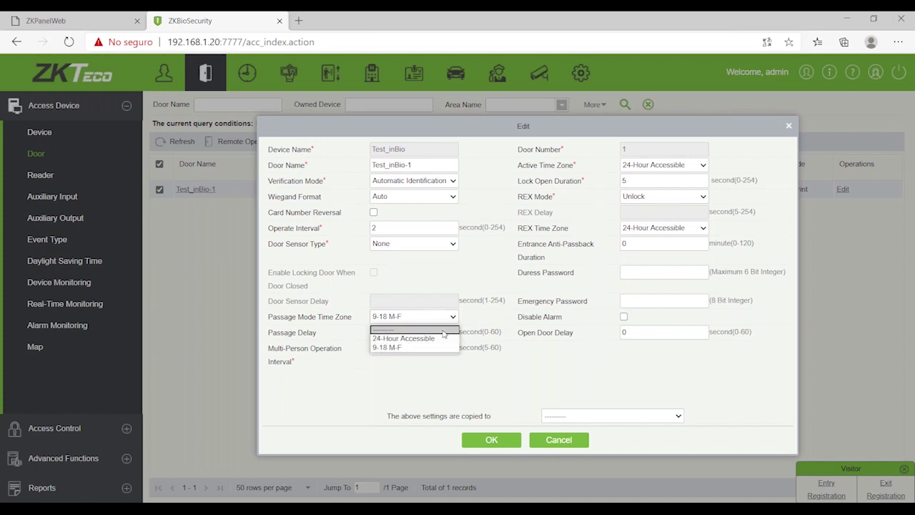
left_click(442, 328)
left_click_drag(269, 319, 355, 319)
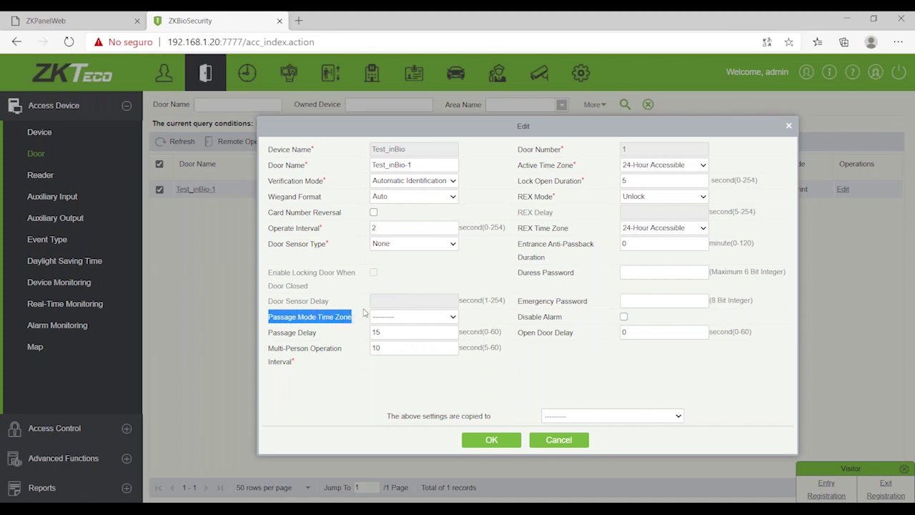
left_click(519, 167)
- Switch the Active Time Zone to 9-18 M-F, then revert it to 24-Hour Accessible
left_click_drag(520, 167, 571, 169)
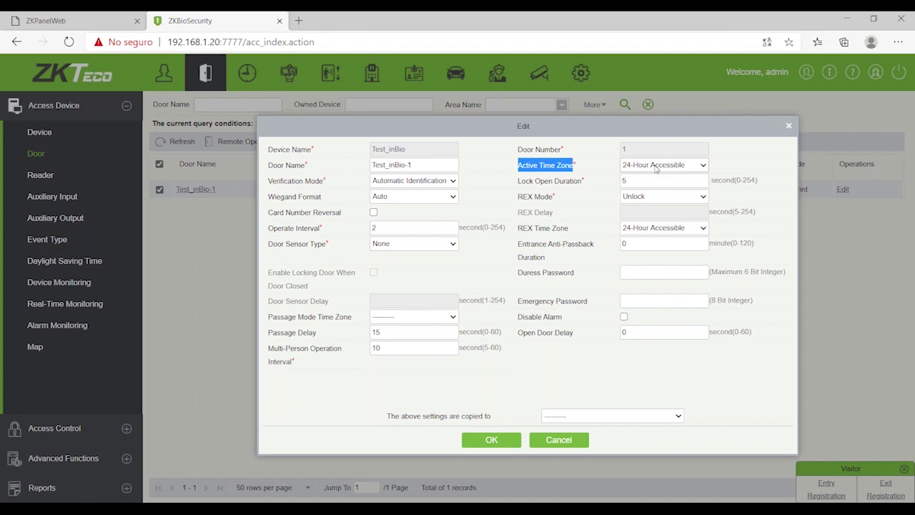
left_click(655, 166)
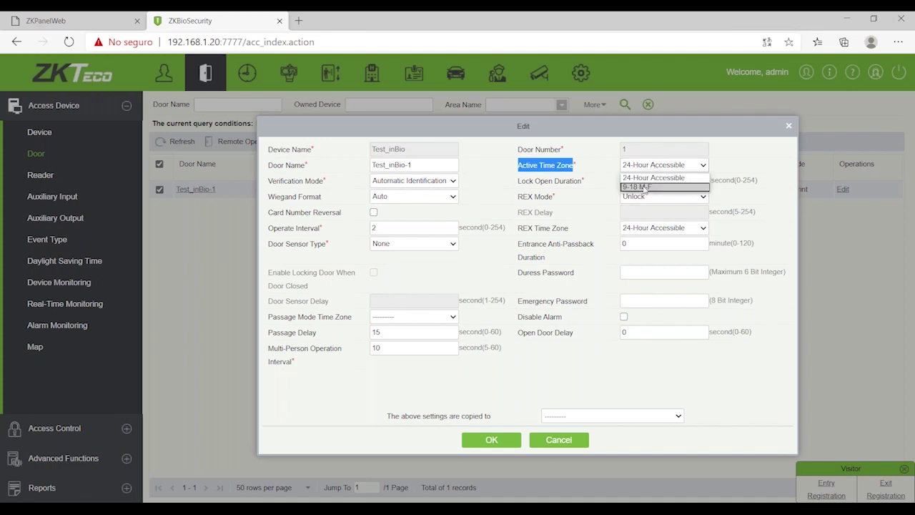
left_click(645, 187)
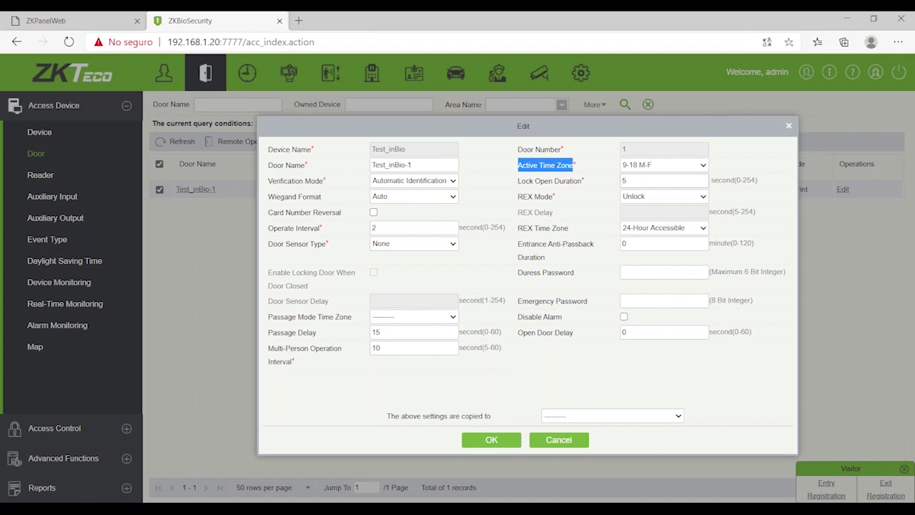
left_click(638, 169)
left_click(639, 178)
- Try 9-18 M-F as REX Time Zone, revert to 24-Hour Accessible, and cancel the dialog
left_click(642, 230)
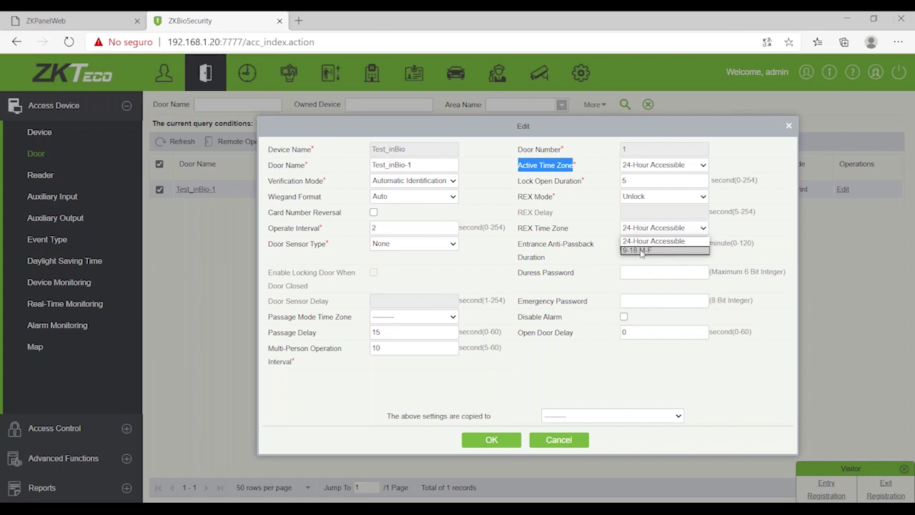
left_click(641, 251)
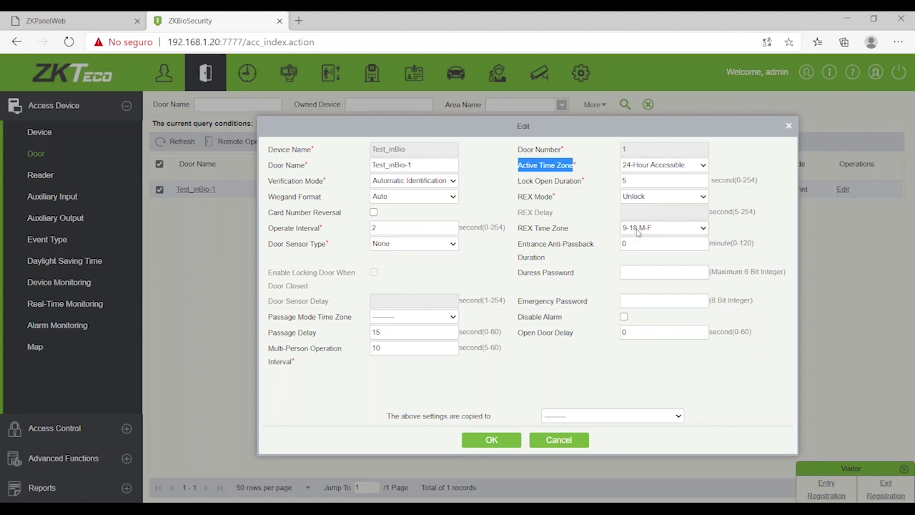
left_click(638, 228)
left_click(638, 244)
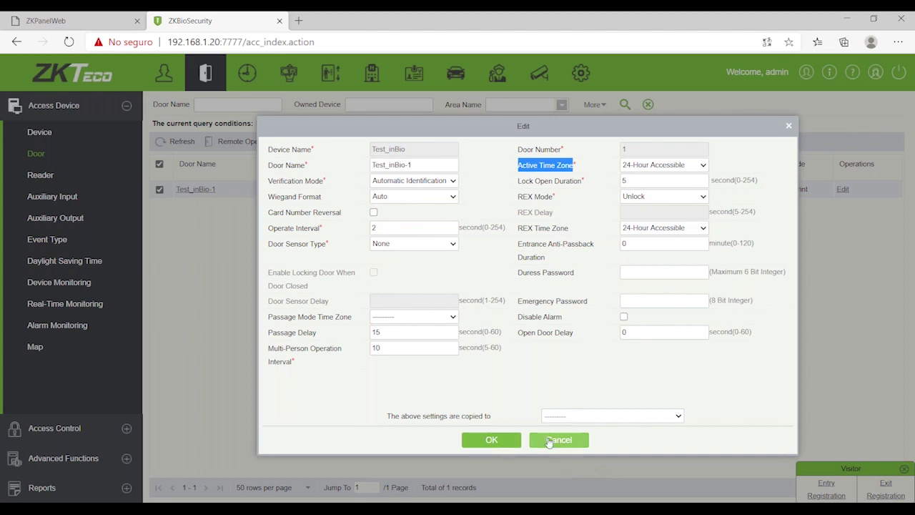
left_click(547, 442)
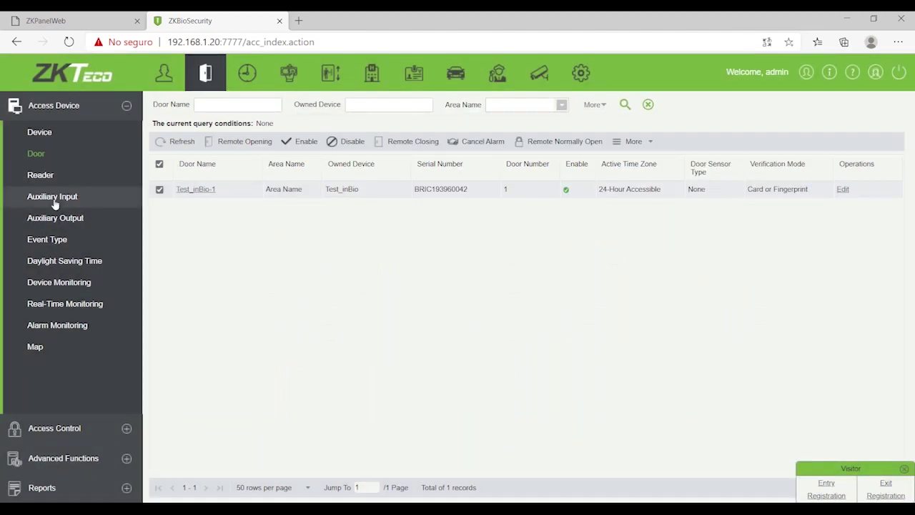
- Show the Reader list under Access Device with Test_inBio-1-In and Test_inBio-1-Out
left_click(47, 177)
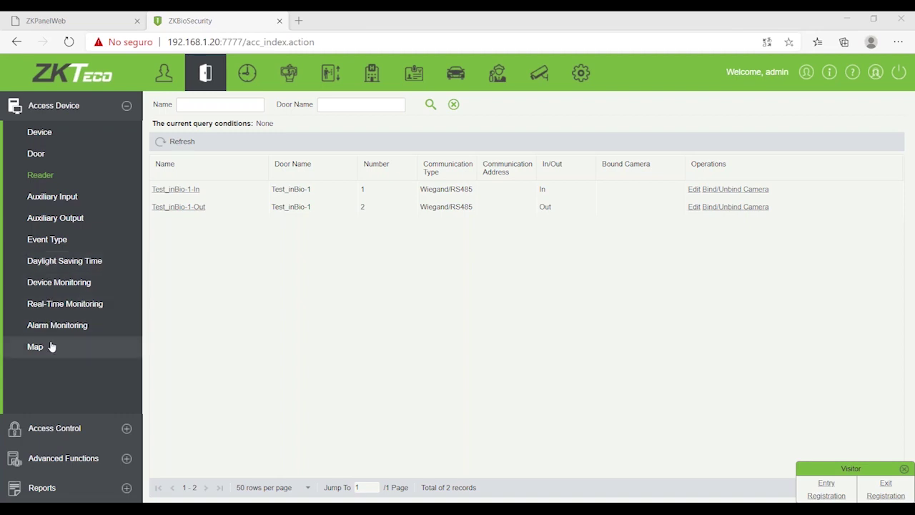
- Go to Access Control's empty Interlock page, then expand Advanced Functions and Access Control again
left_click(66, 428)
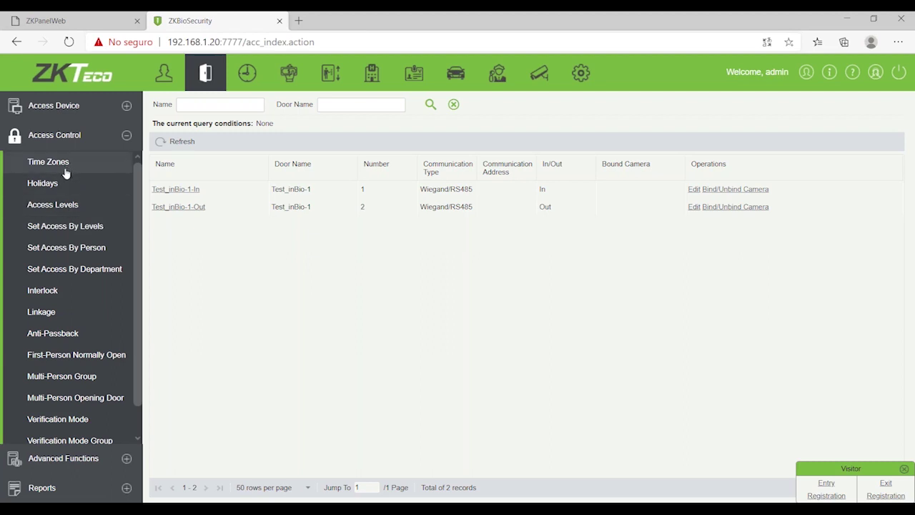
left_click(69, 299)
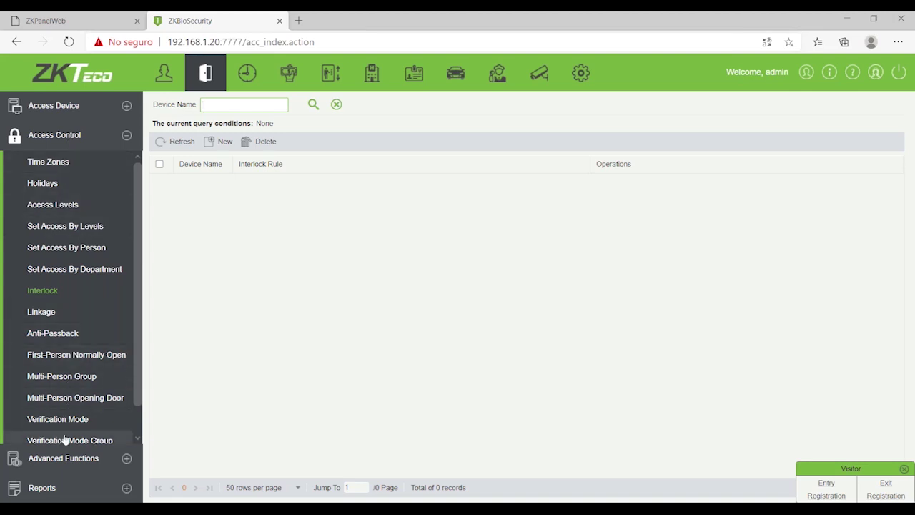
scroll(64, 429, "down", 1)
scroll(77, 294, "up", 1)
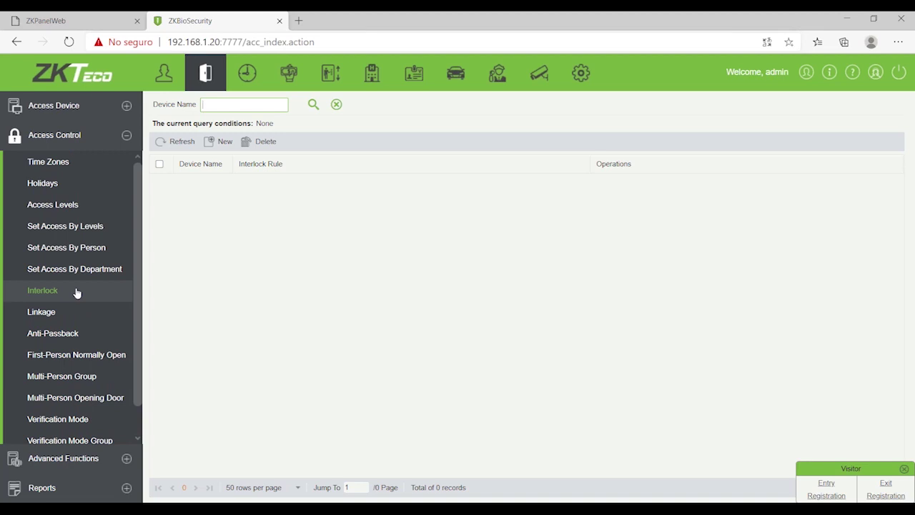
left_click(53, 460)
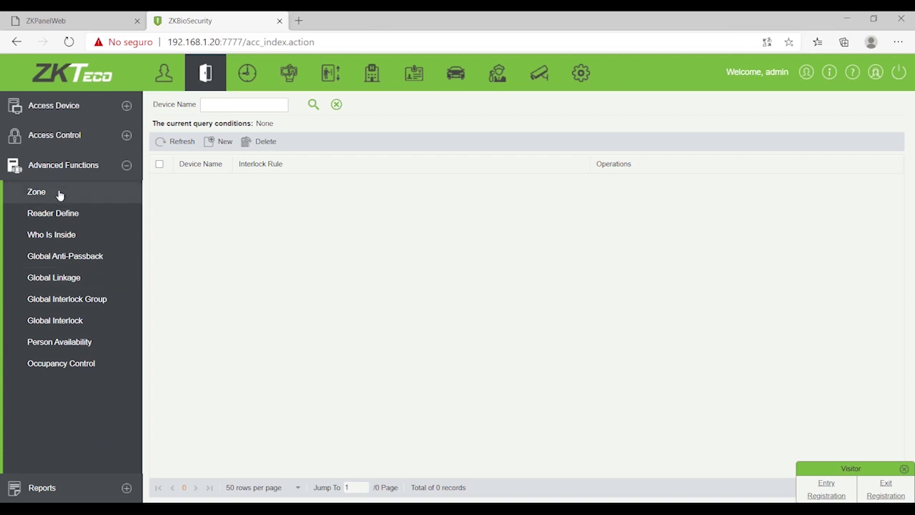
left_click(66, 140)
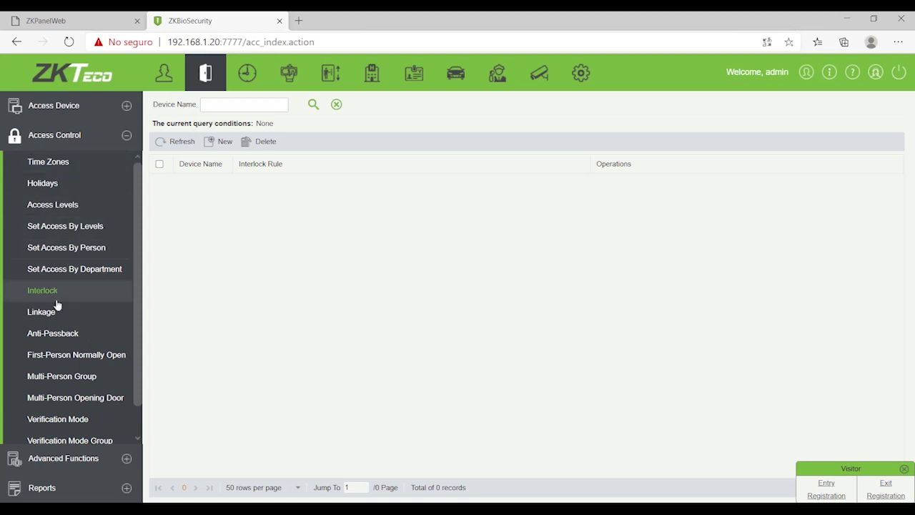
left_click(221, 141)
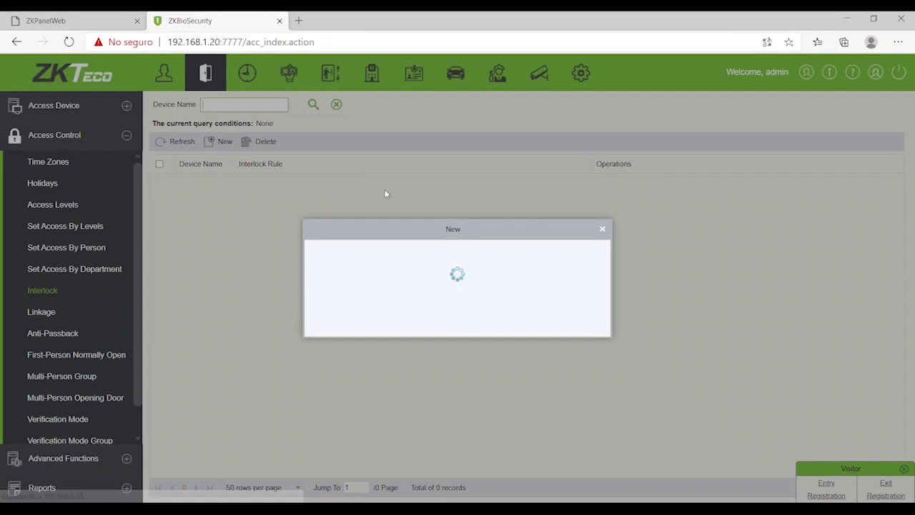
left_click(530, 268)
left_click(484, 282)
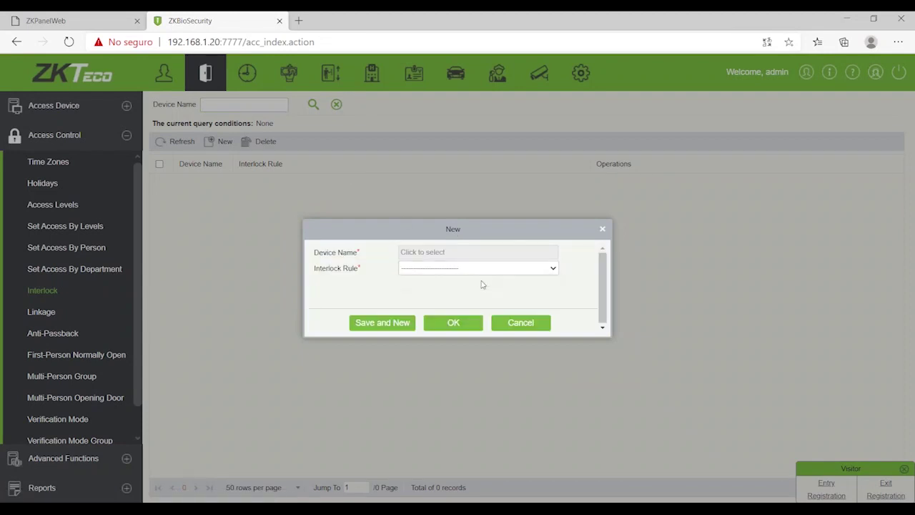
left_click(469, 256)
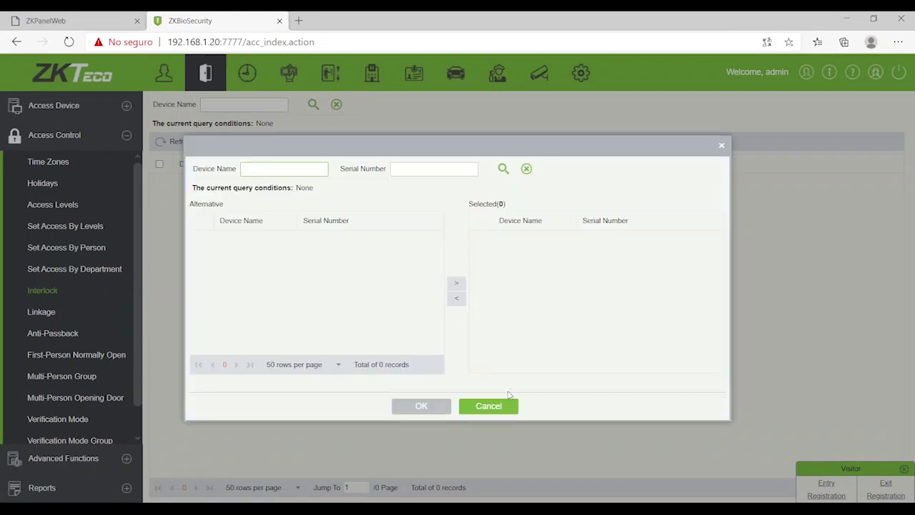
left_click(502, 407)
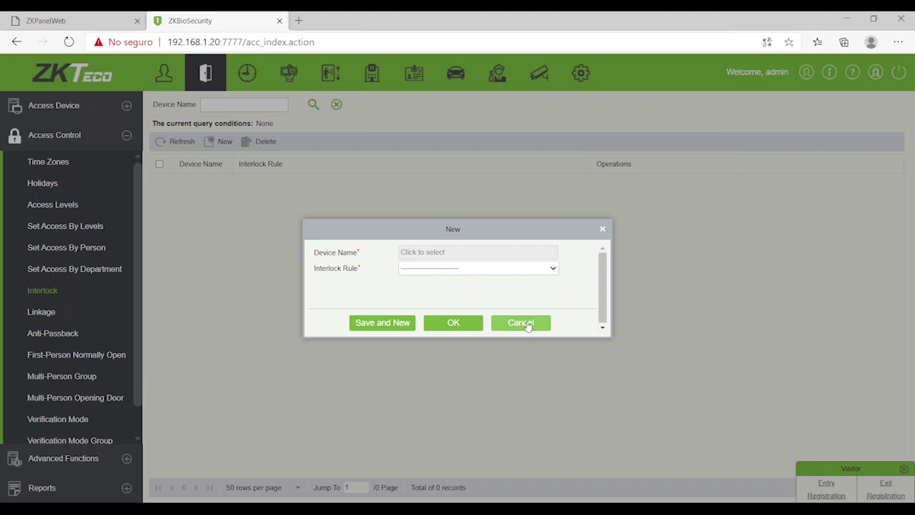
left_click(527, 324)
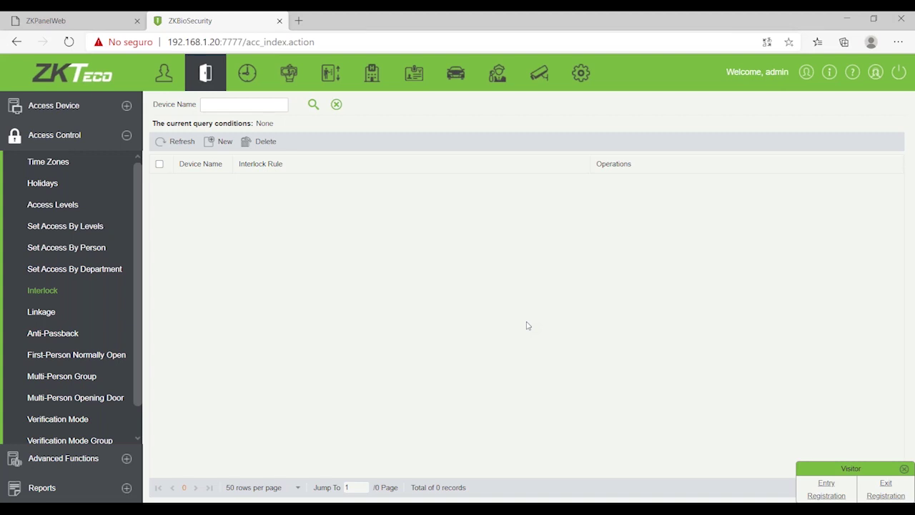
- Go to the Anti-Passback page, start a new rule, then discard it without a device
left_click(44, 313)
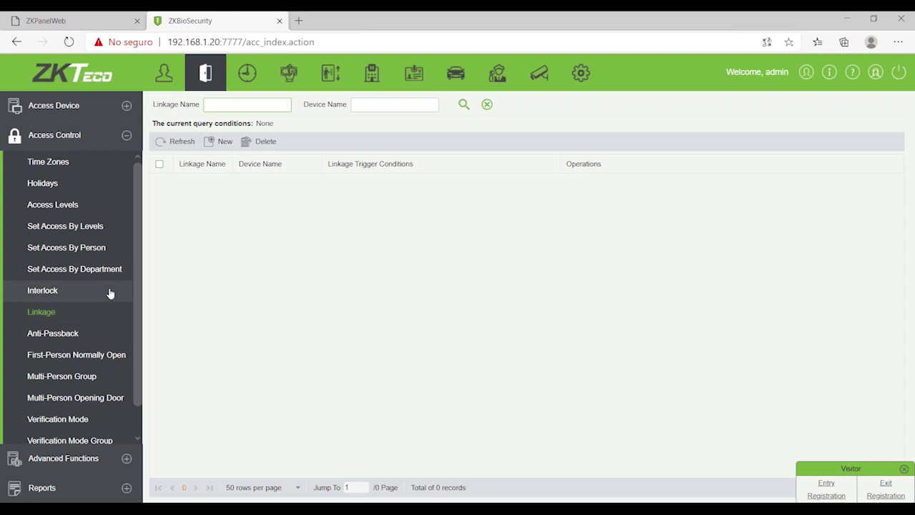
scroll(110, 293, "down", 1)
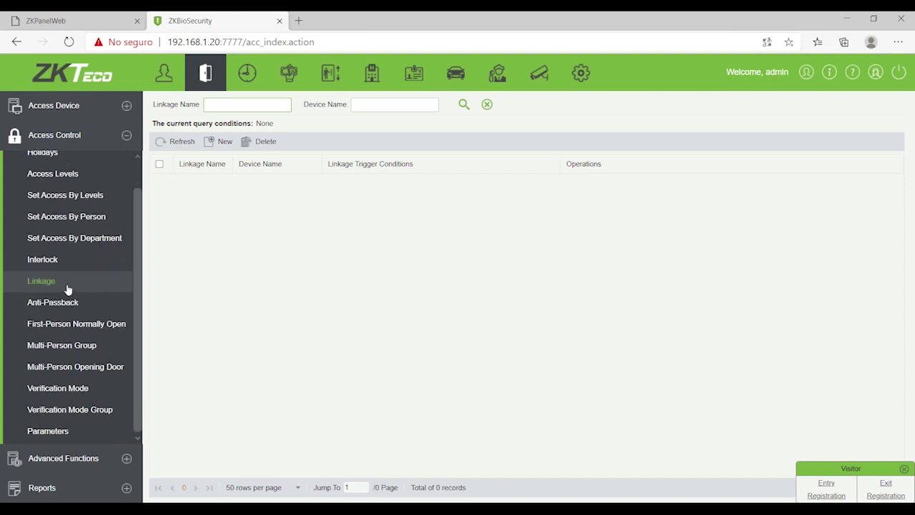
left_click(62, 306)
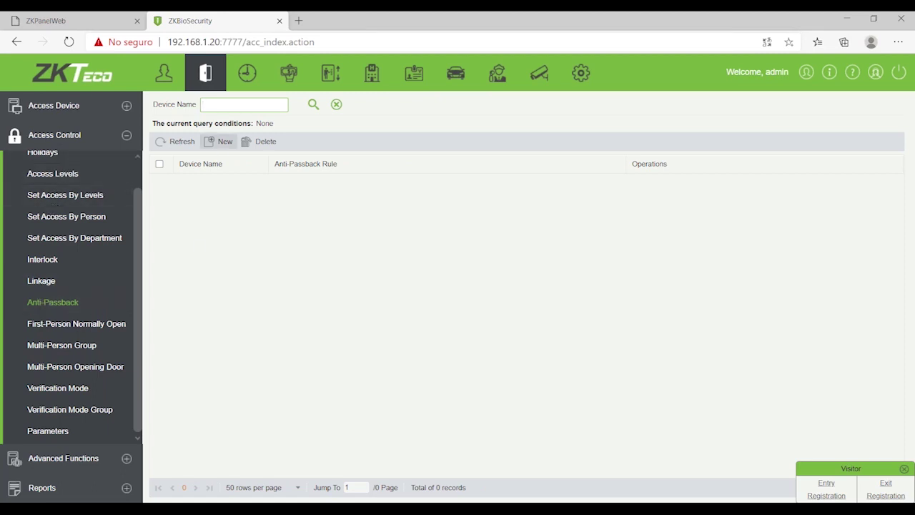
left_click(223, 145)
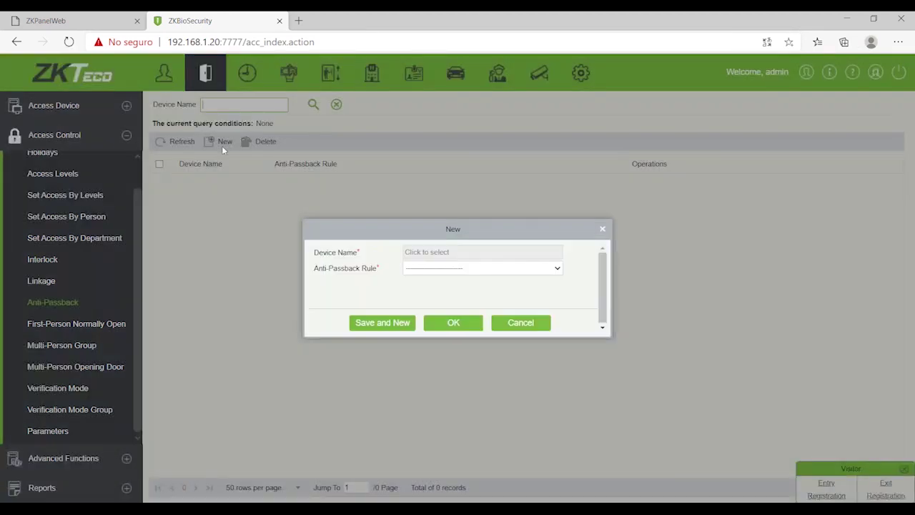
left_click(420, 253)
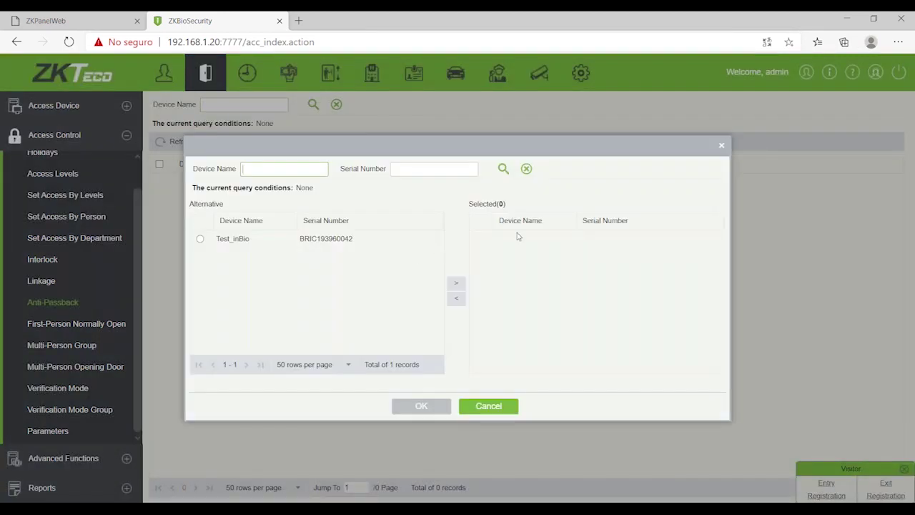
left_click(721, 146)
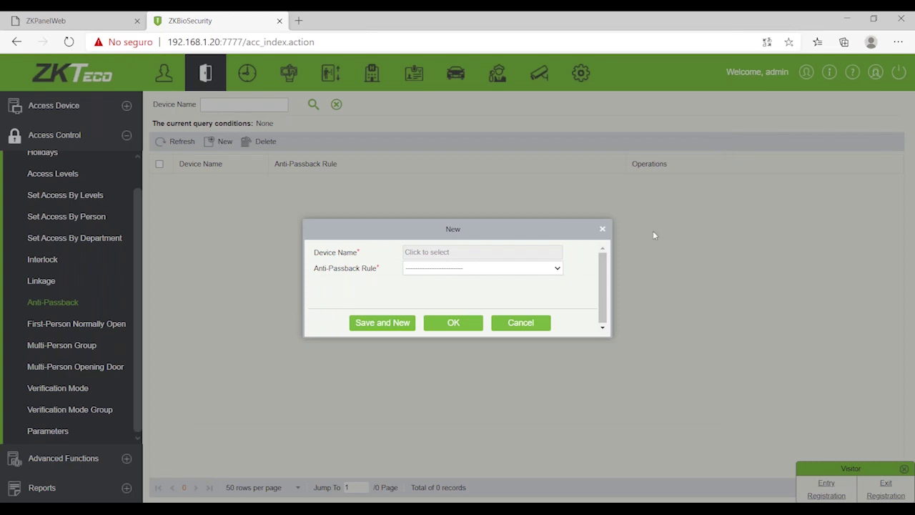
left_click(532, 323)
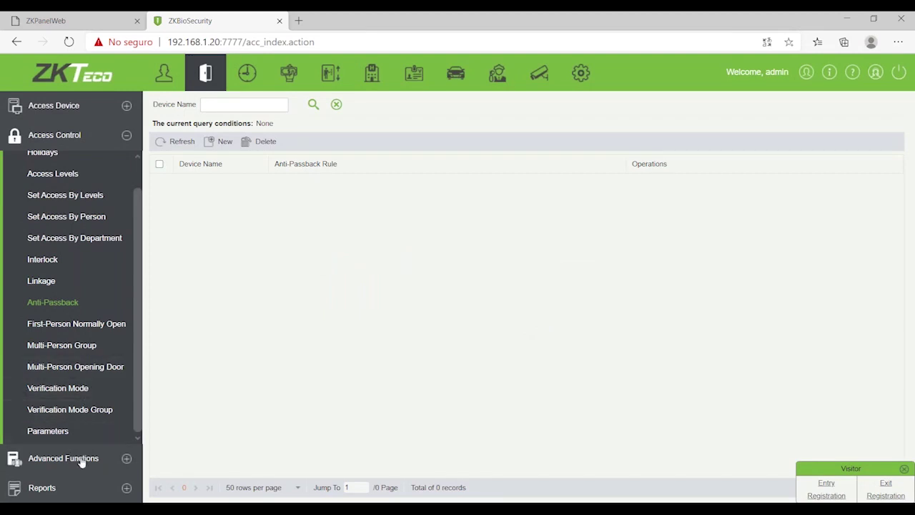
- Return to the Access Control list and start a fresh anti-passback rule
left_click(82, 461)
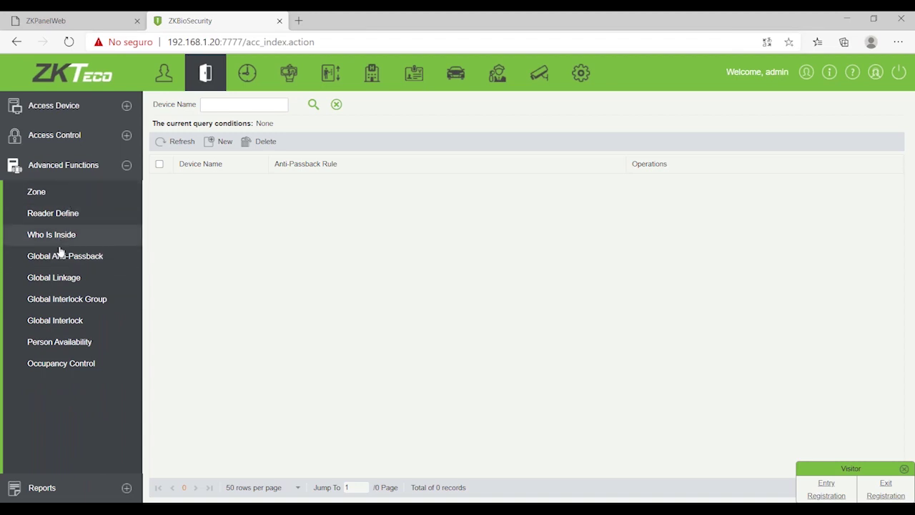
left_click(60, 137)
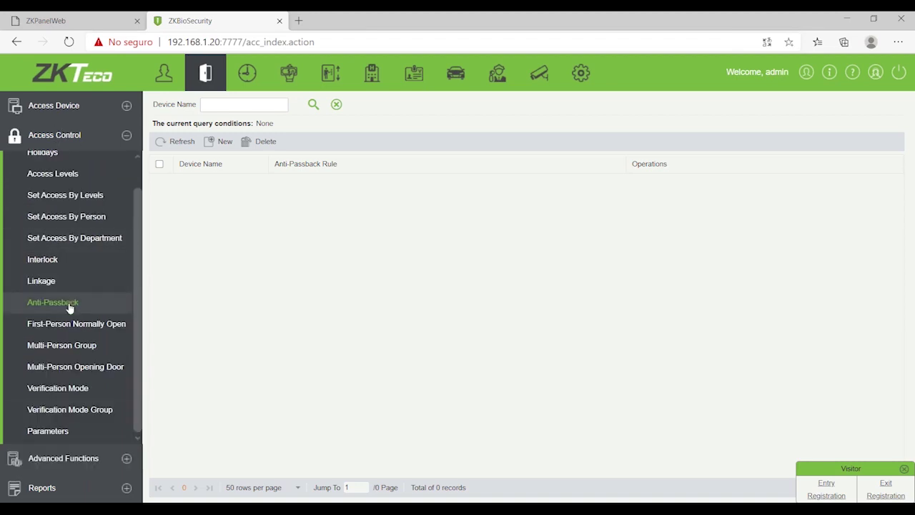
left_click(220, 140)
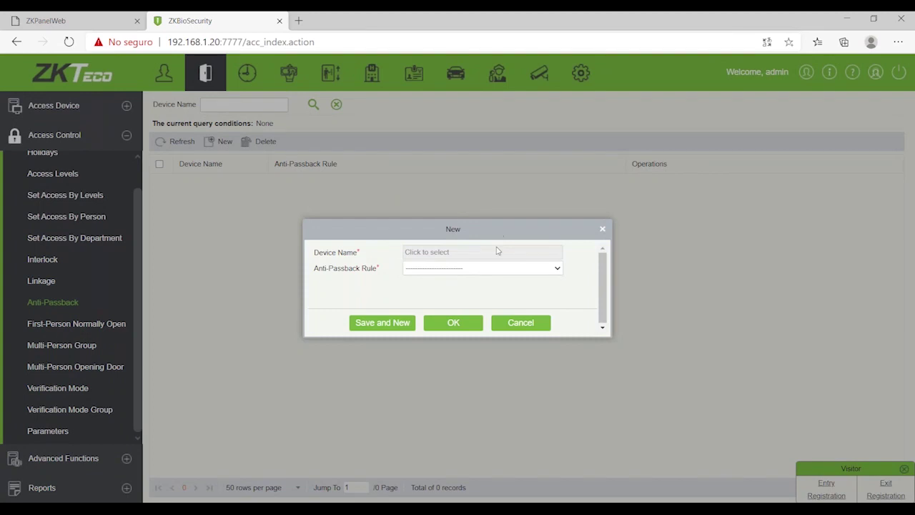
- Choose Test_inBio as the anti-passback rule's device
left_click(497, 251)
left_click(202, 238)
left_click(459, 285)
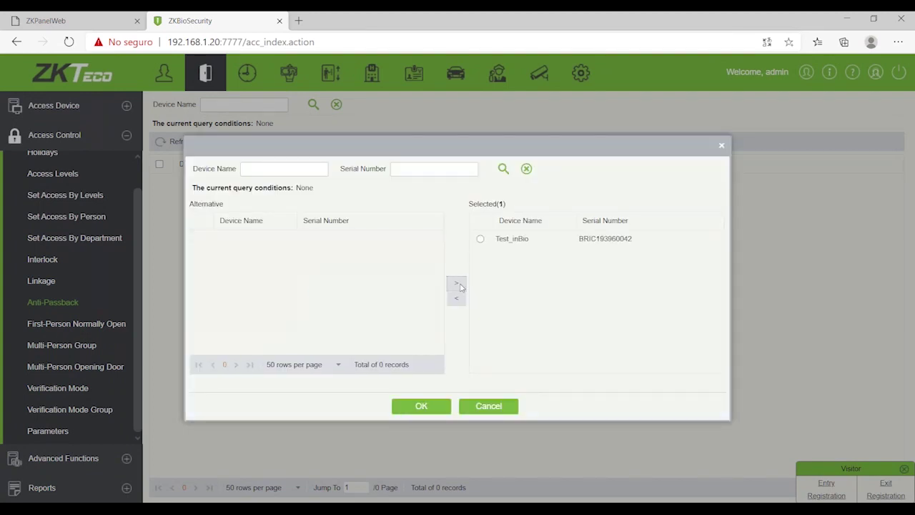
left_click(421, 405)
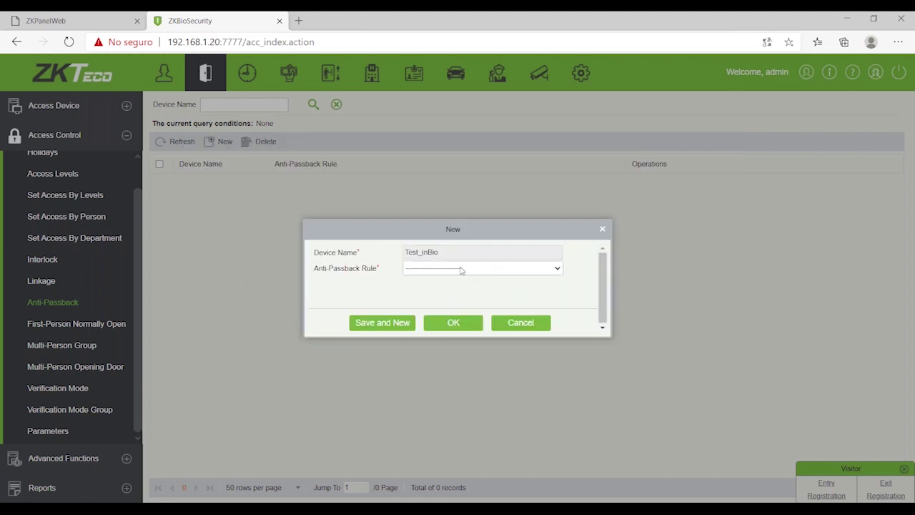
- Review the Anti-Passback Rule options, cancel the form, and open First-Person Normally Open
left_click(461, 270)
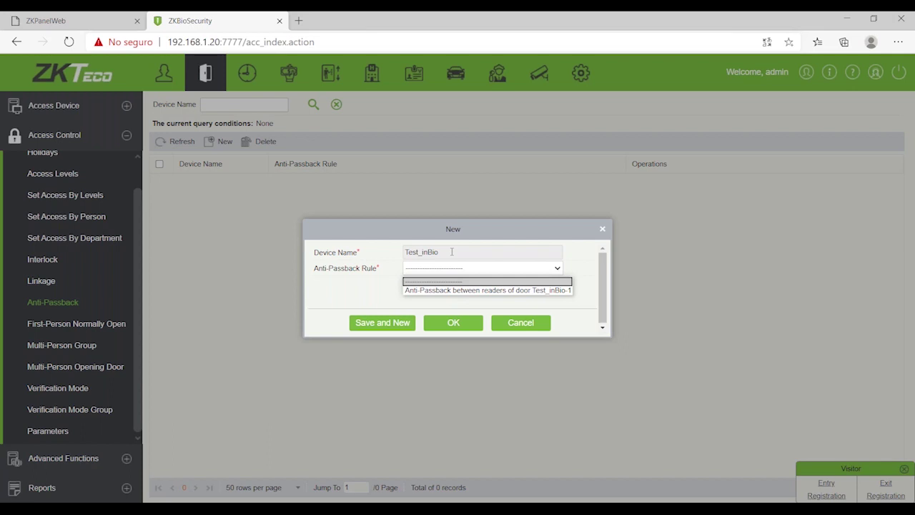
left_click(527, 322)
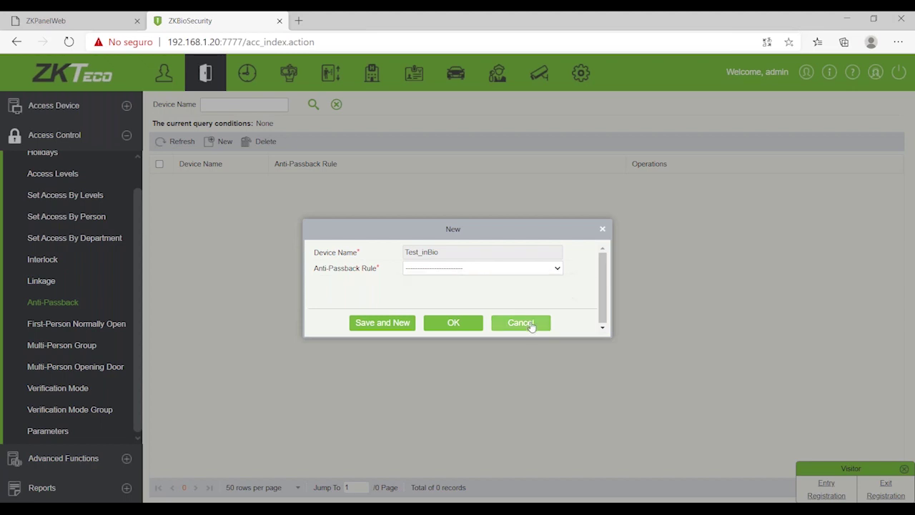
left_click(527, 322)
left_click(91, 325)
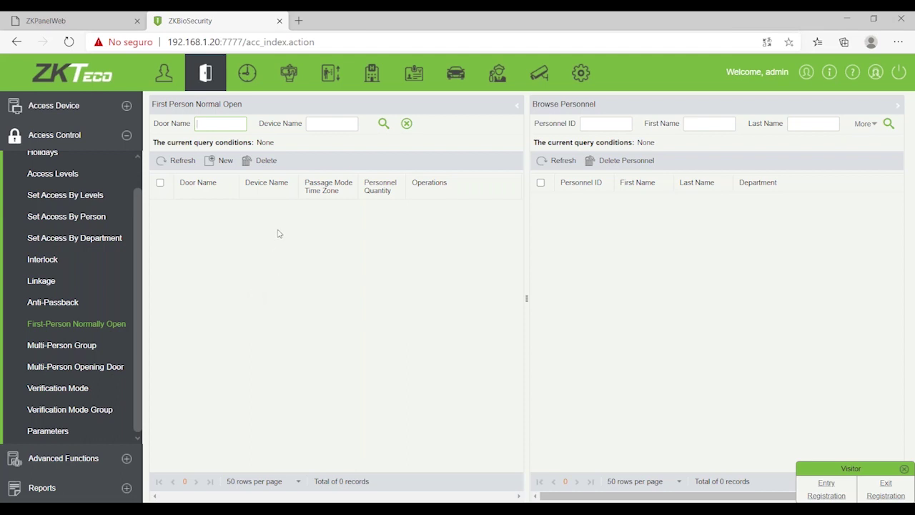
- Save a First-Person Normally Open rule for door Test_inBio-1 on 9-18 M-F and begin adding personnel
left_click(224, 160)
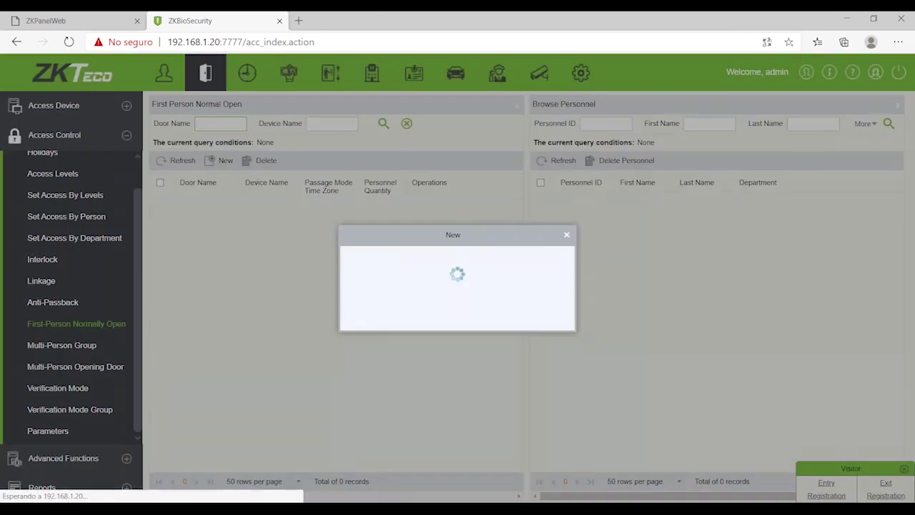
left_click(493, 259)
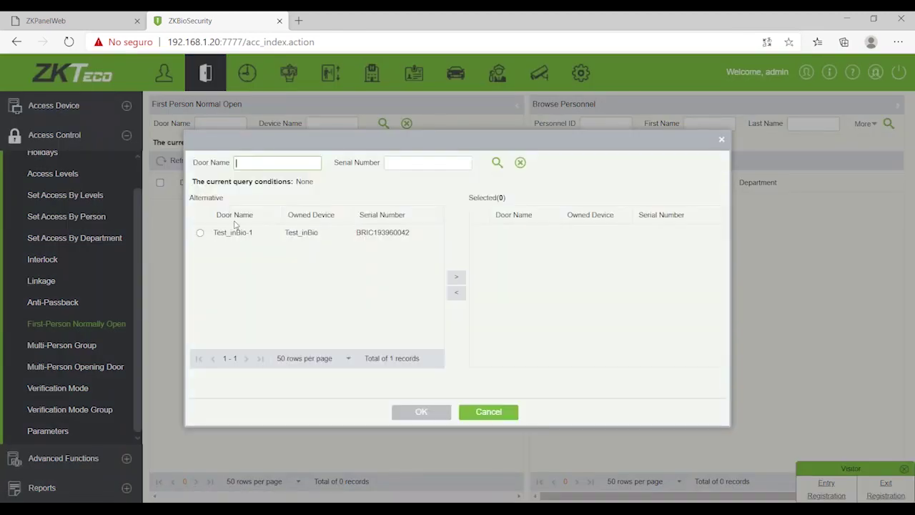
left_click(201, 233)
left_click(456, 277)
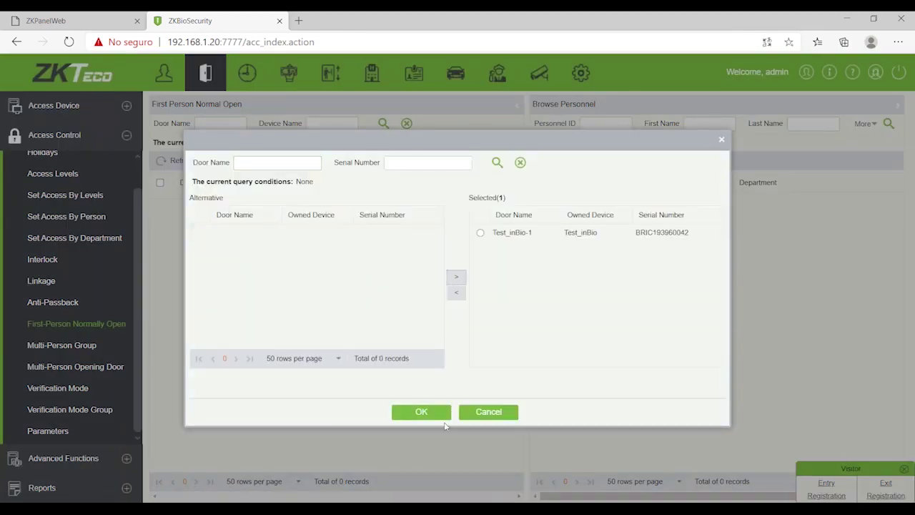
left_click(434, 414)
left_click(472, 275)
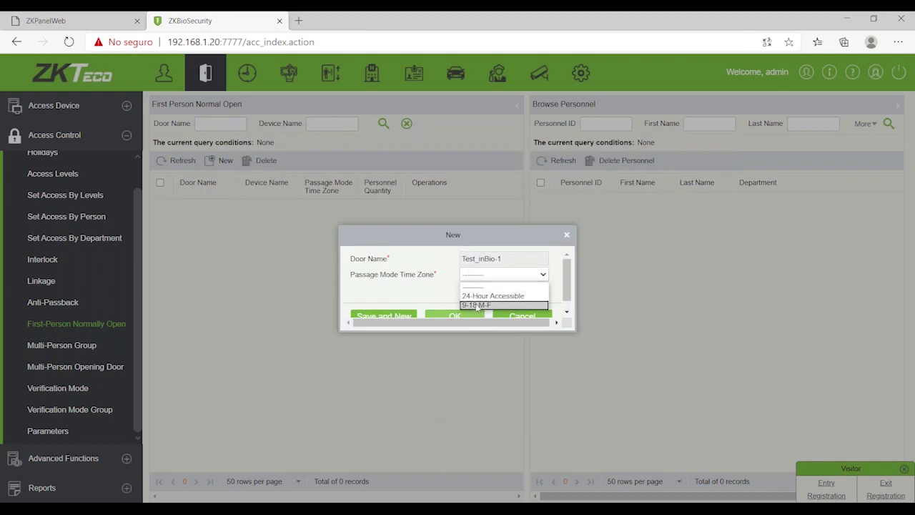
left_click(477, 306)
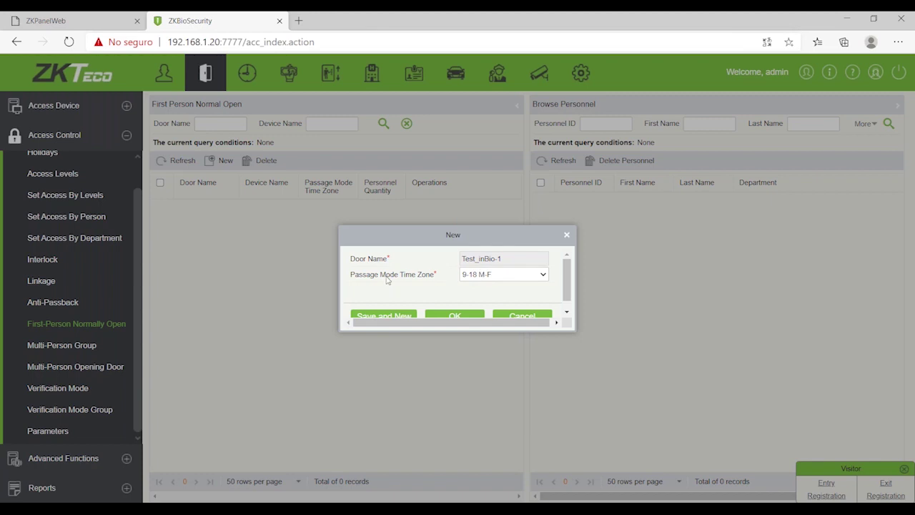
left_click(455, 316)
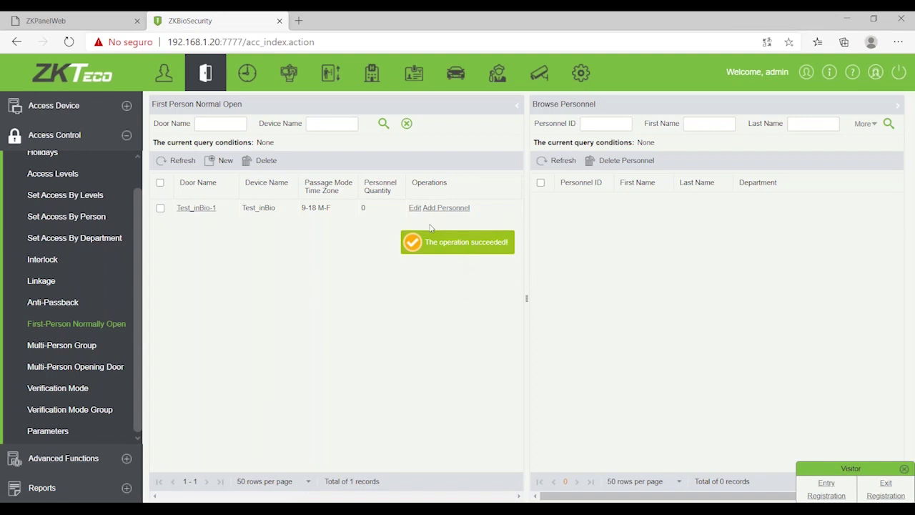
left_click(434, 208)
- Add the single listed person to the Test_inBio-1 rule's selected personnel
left_click(182, 250)
left_click(456, 288)
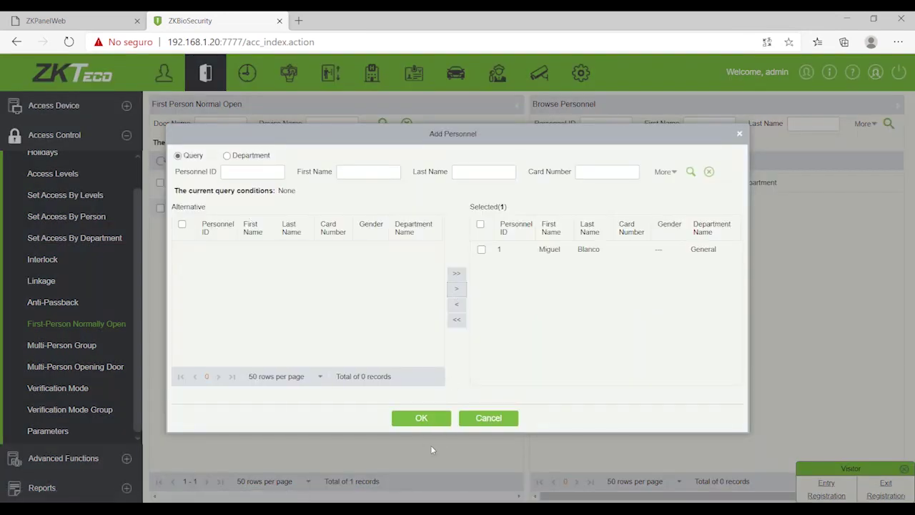
left_click(422, 420)
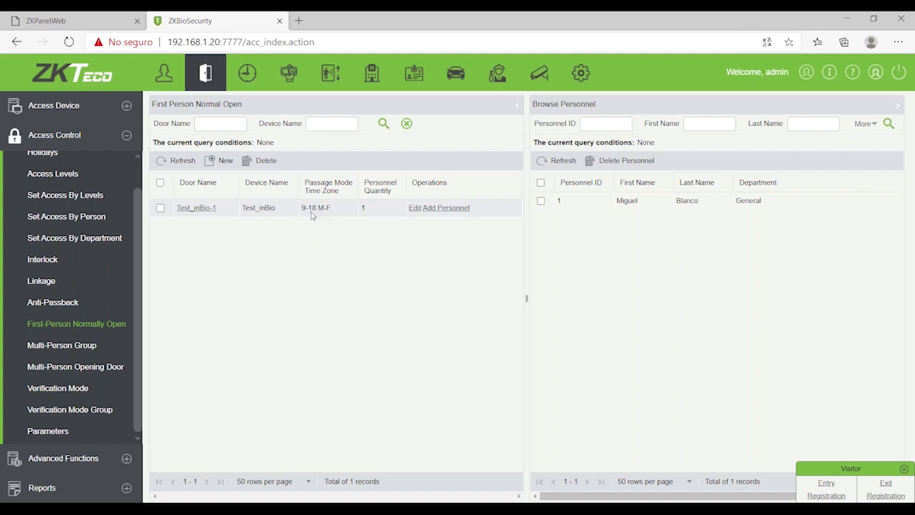
- Check the Multi-Person Group and Multi-Person Opening Door pages, then go to Verification Mode
left_click(85, 346)
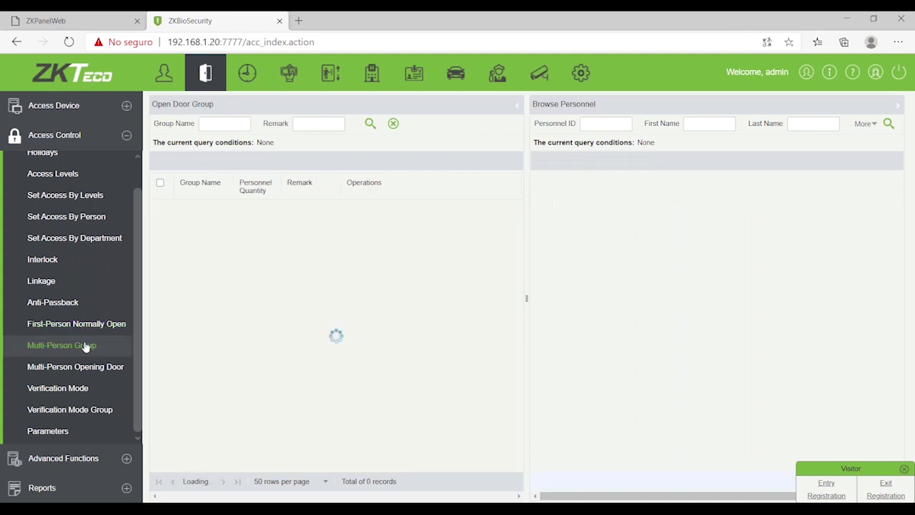
left_click(82, 366)
left_click(86, 346)
left_click(82, 367)
left_click(83, 346)
left_click(83, 367)
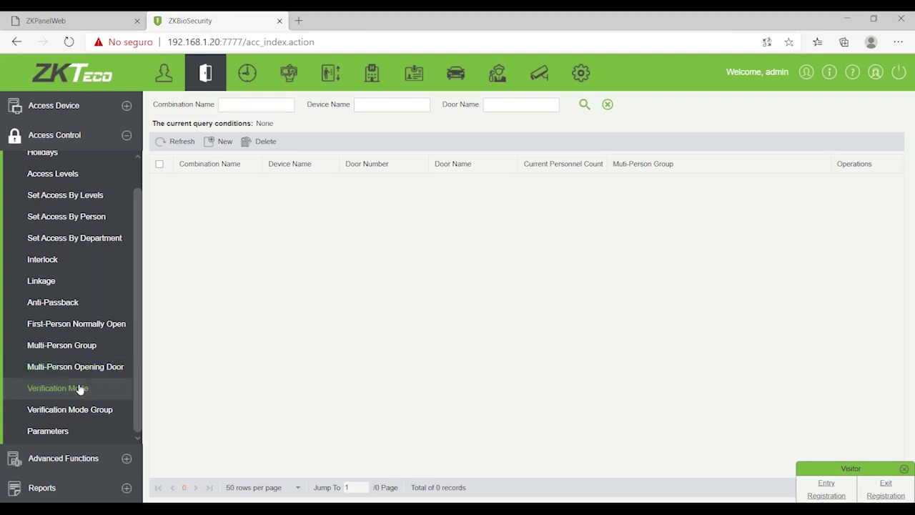
left_click(79, 388)
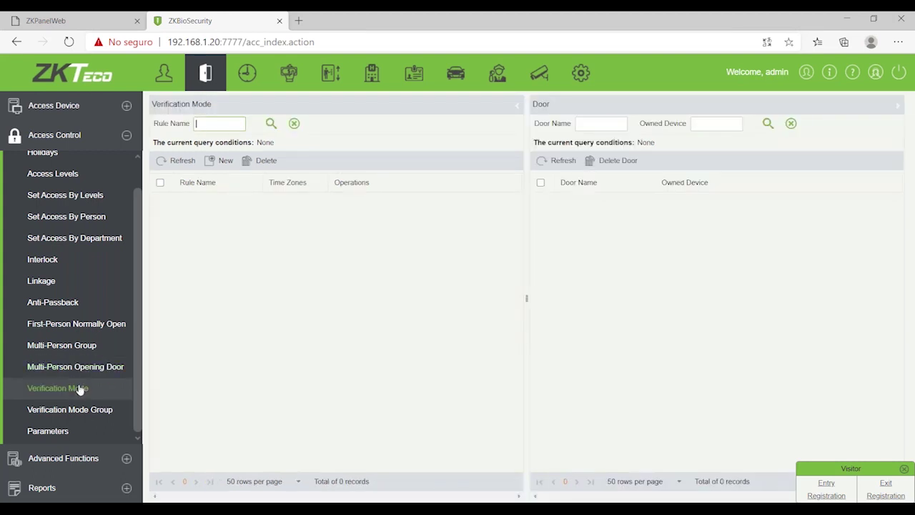
- Check Monday's door verification options in a new rule, cancel it, and go to Linkage
left_click(226, 162)
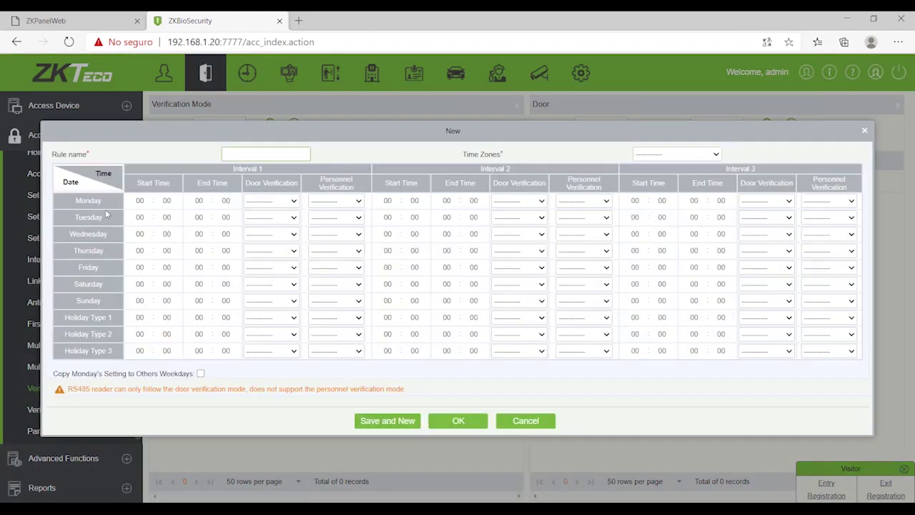
left_click(275, 203)
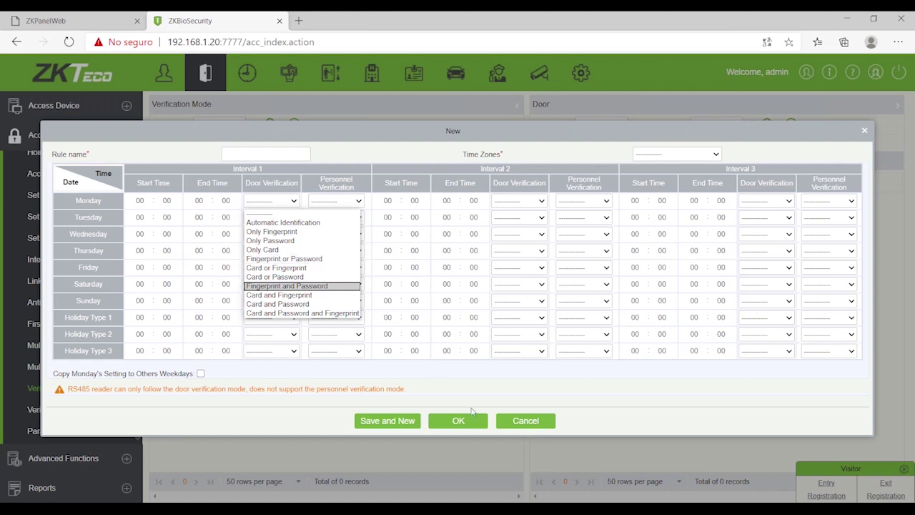
left_click(526, 420)
left_click(525, 420)
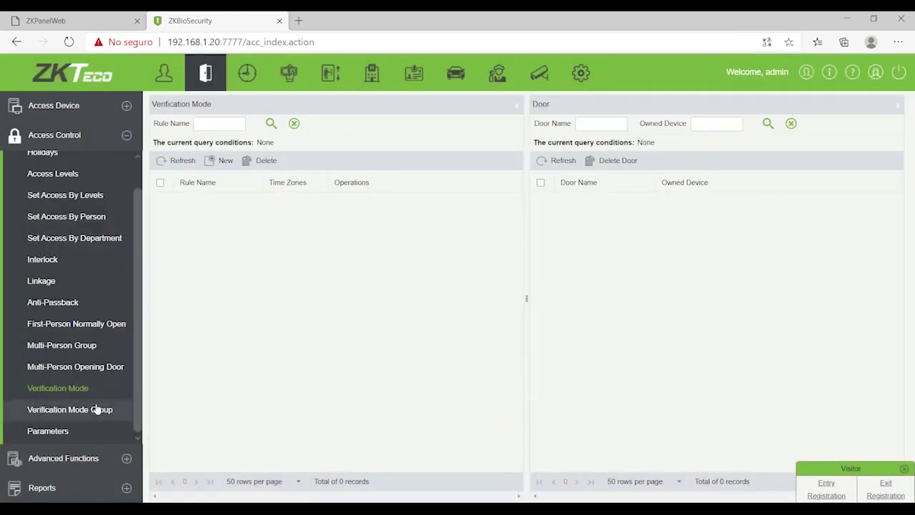
left_click(68, 283)
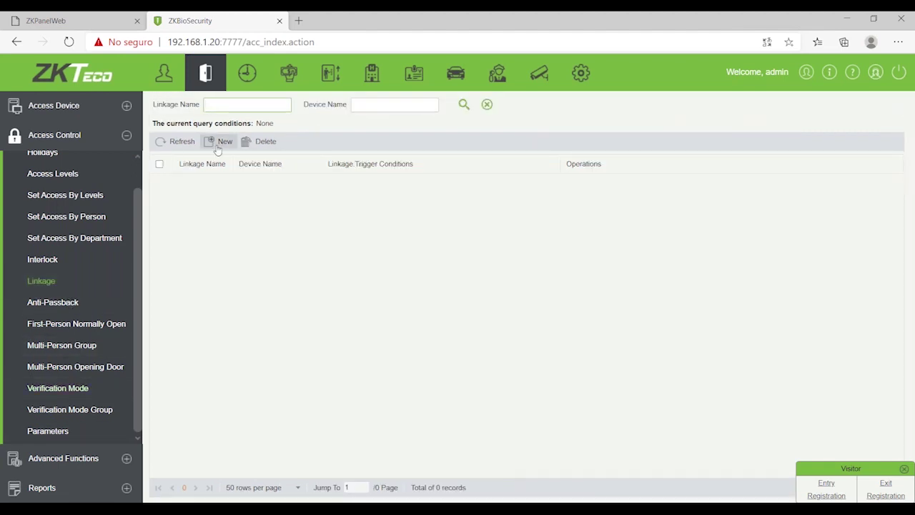
- Start a new linkage named 'kjsdkf' on the Test_inBio device
left_click(220, 142)
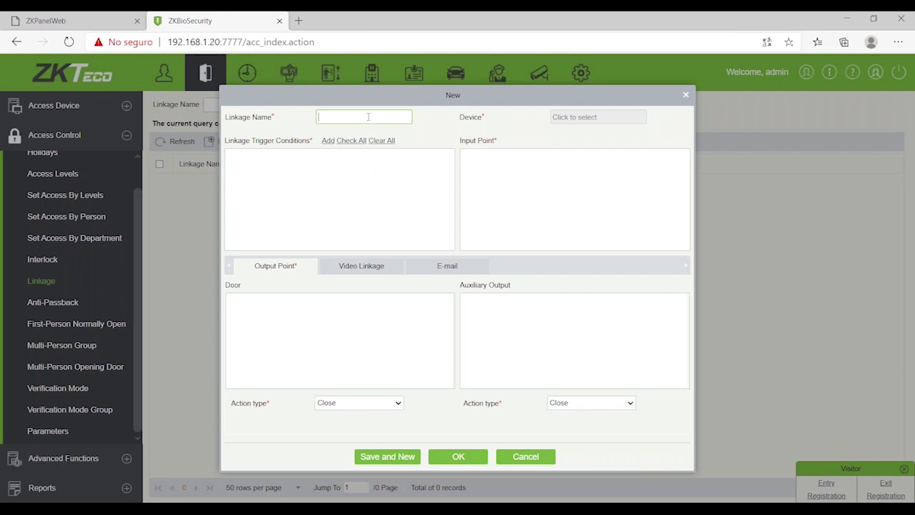
type("kjsdkf")
left_click(569, 118)
left_click(200, 232)
left_click(456, 277)
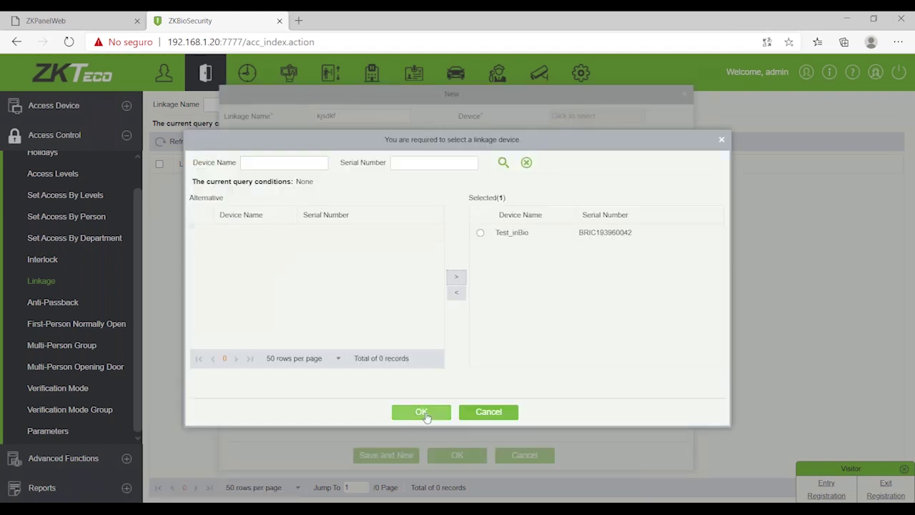
left_click(421, 412)
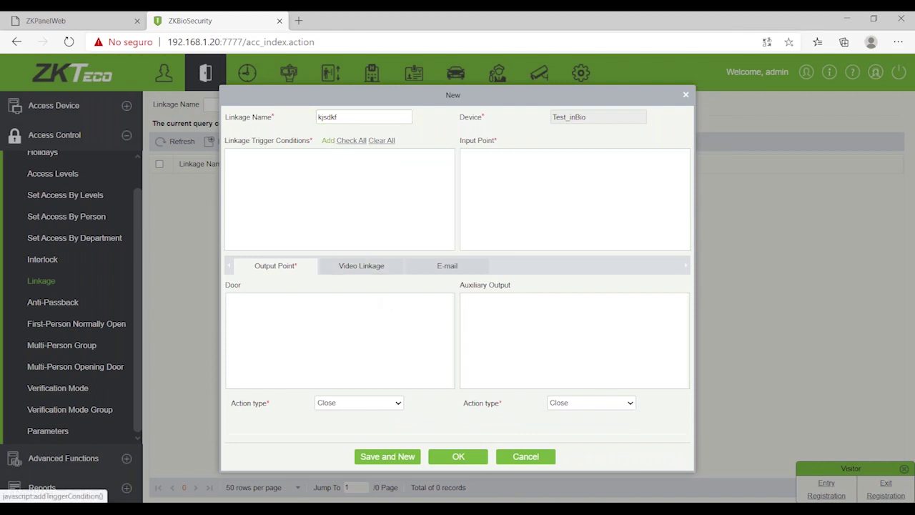
- Choose Duress Open Alarm as the linkage trigger condition
left_click(328, 140)
left_click_drag(371, 170, 452, 120)
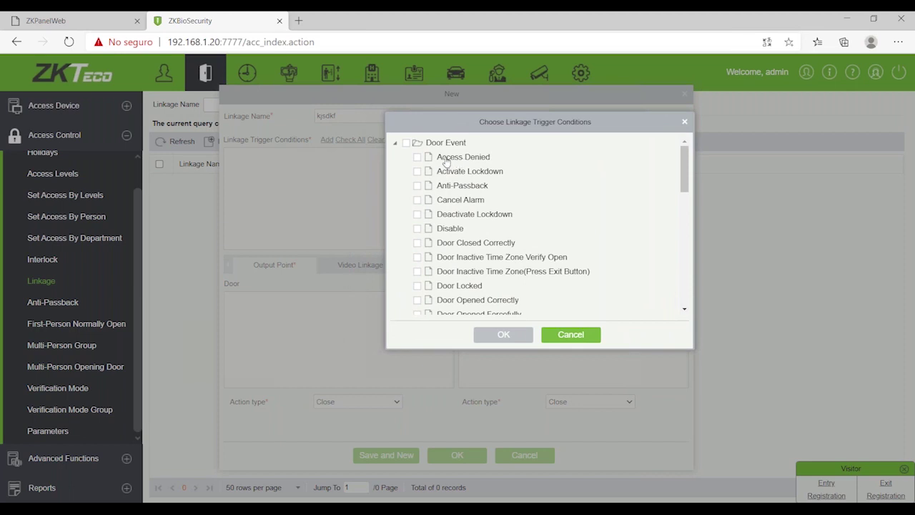
scroll(479, 184, "down", 3)
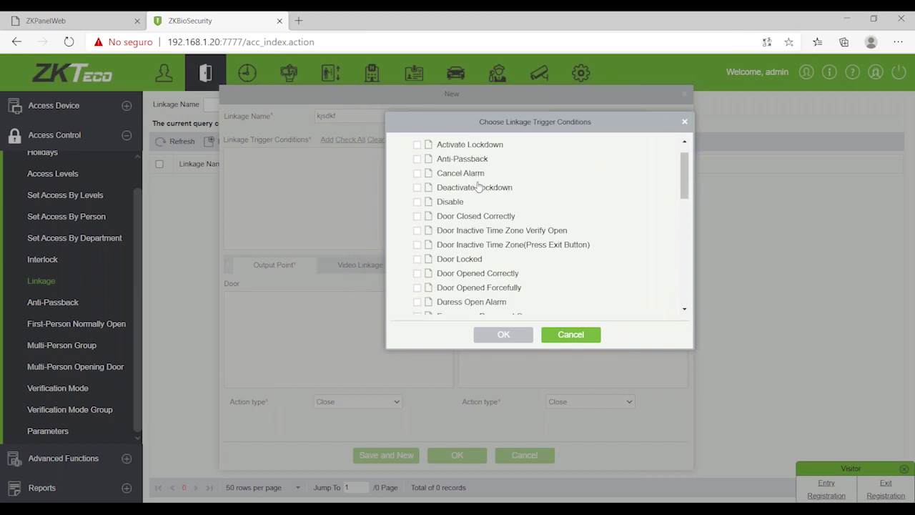
scroll(479, 186, "down", 5)
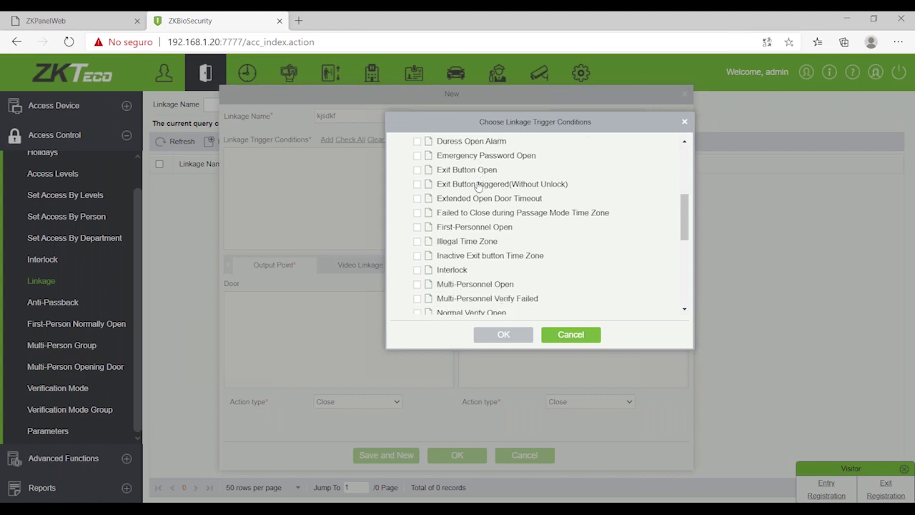
scroll(478, 186, "down", 5)
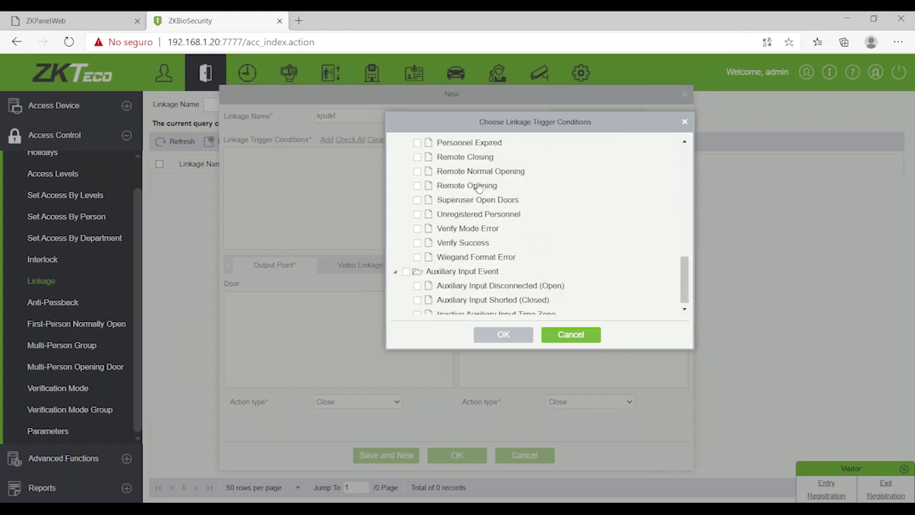
scroll(478, 186, "up", 10)
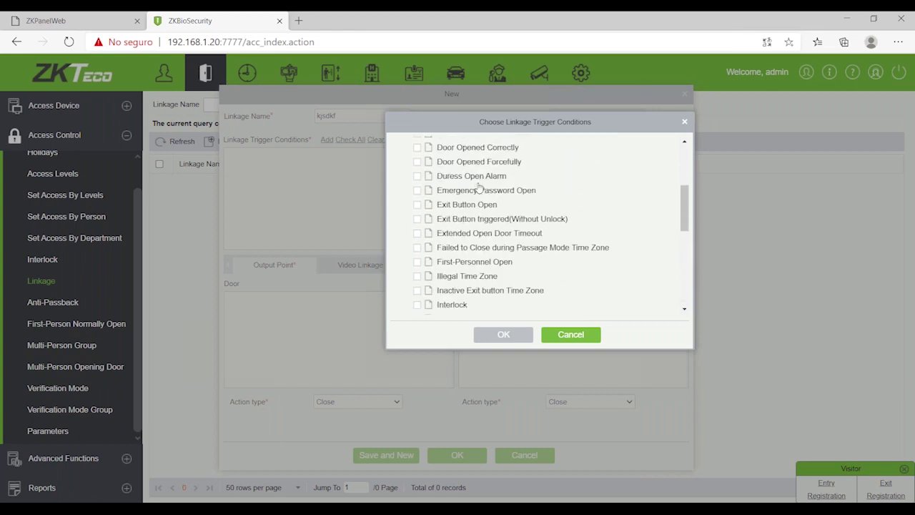
scroll(478, 186, "up", 2)
scroll(482, 224, "up", 4)
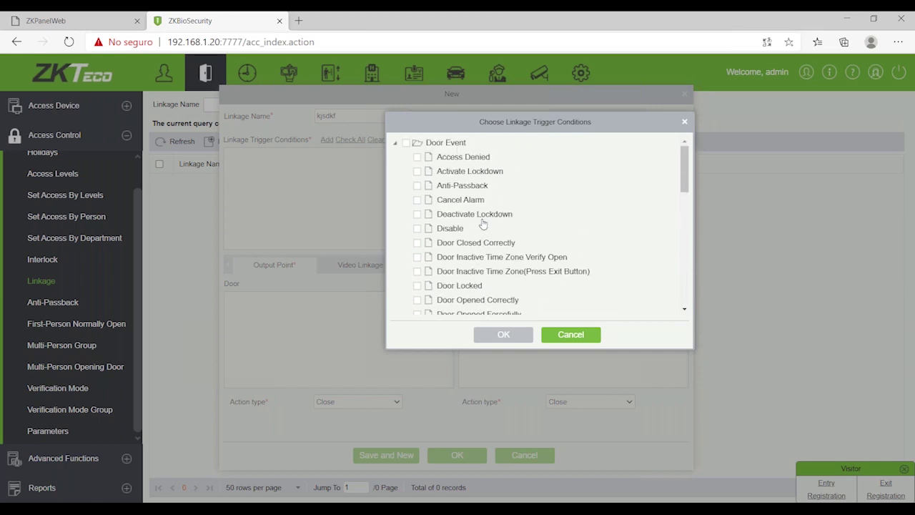
scroll(478, 206, "down", 2)
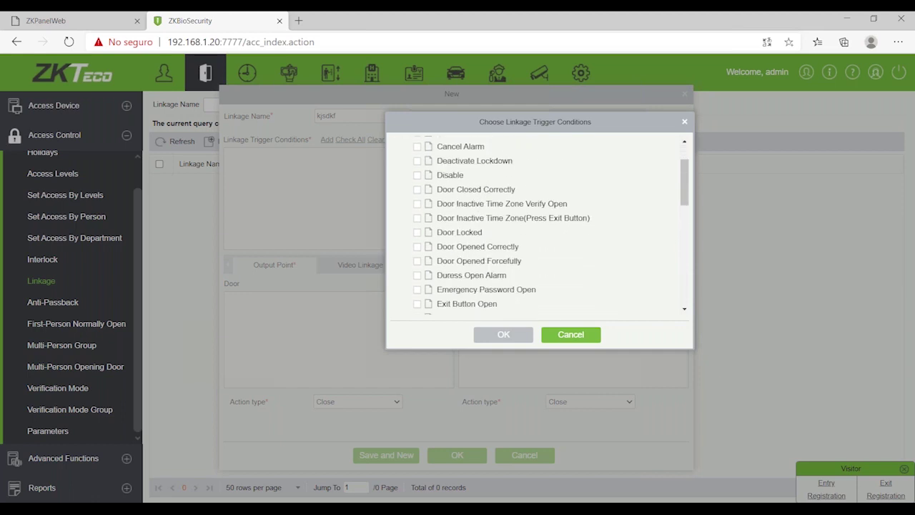
left_click(417, 278)
left_click(504, 336)
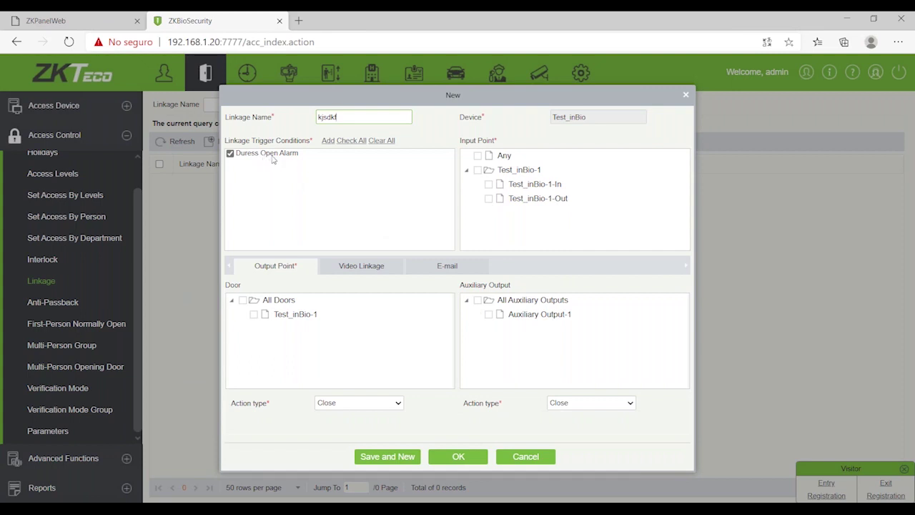
- Use input point Any and have Auxiliary Output-1 open with a 5-second action delay
left_click(478, 157)
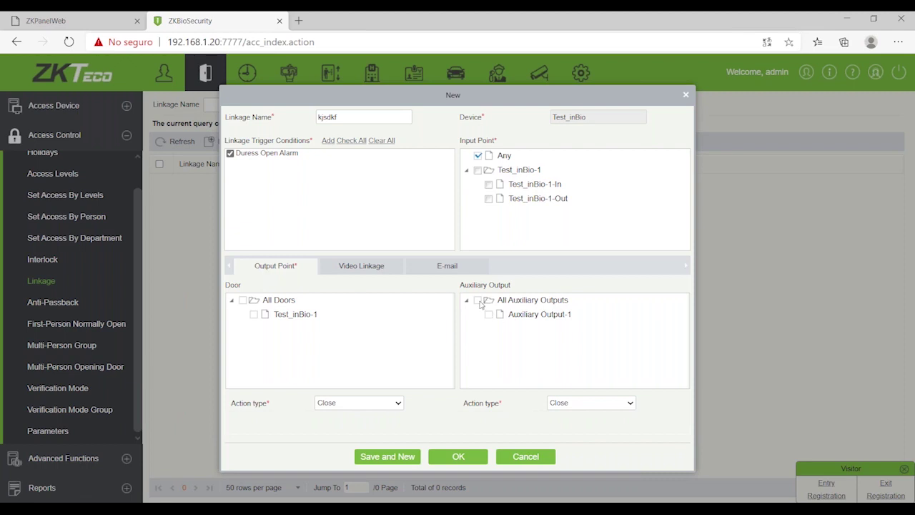
left_click(489, 316)
left_click(592, 403)
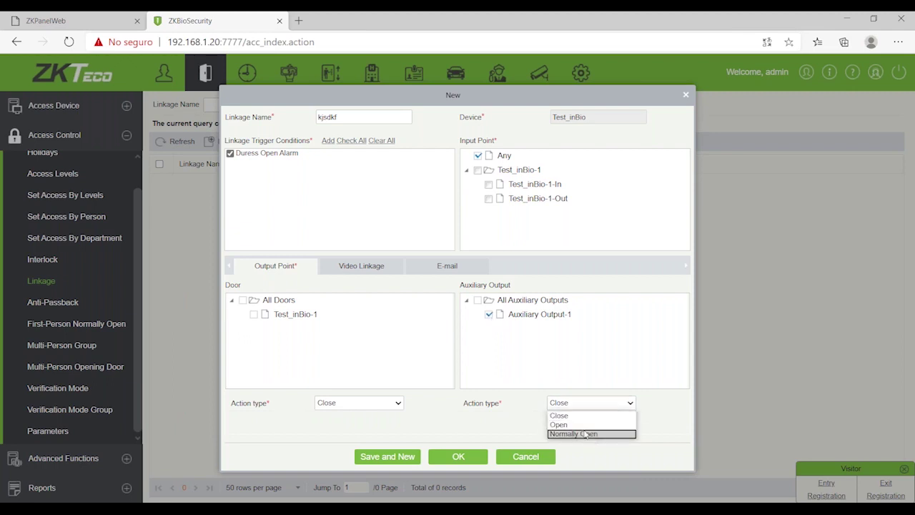
left_click(584, 424)
type("5")
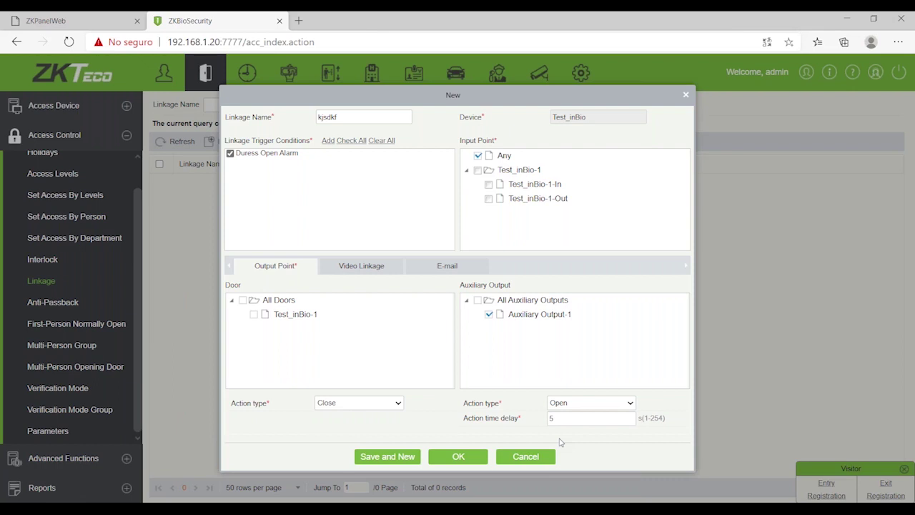
left_click(444, 269)
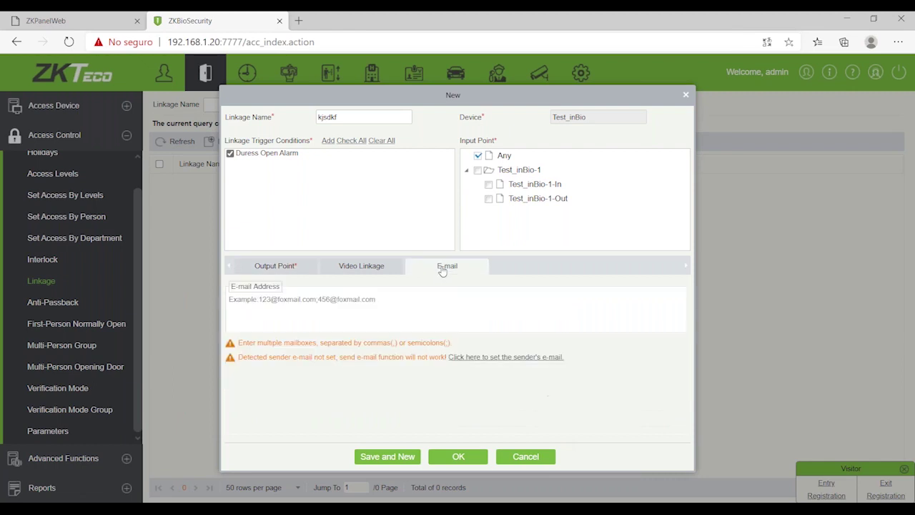
- Enter the recipient's e-mail address for the kjsdkf linkage, then go to Video Linkage
left_click(410, 319)
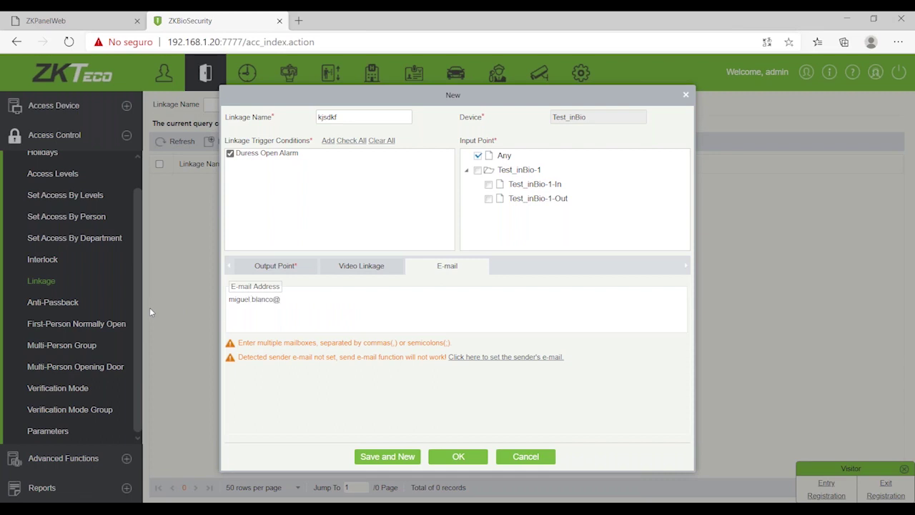
left_click(363, 271)
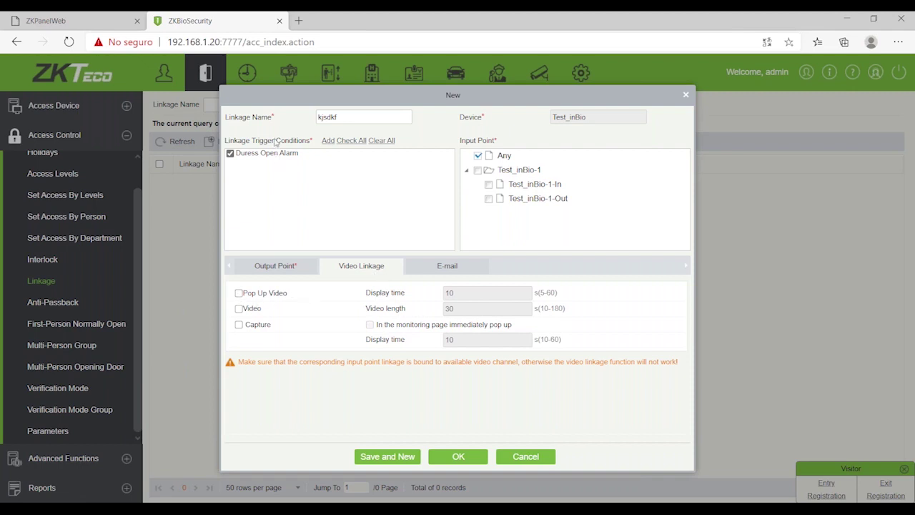
- Tick Pop Up Video, Video and Capture, then cancel the kjsdkf linkage draft
left_click(240, 298)
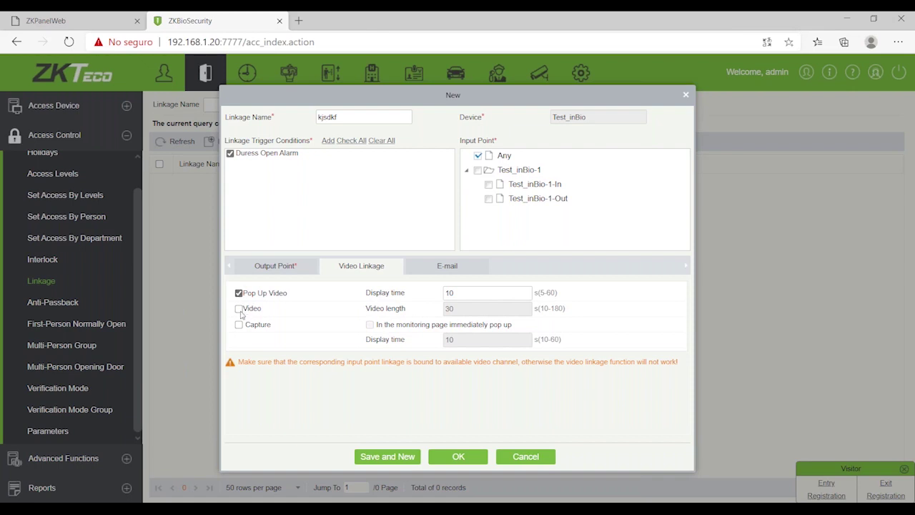
left_click(238, 308)
left_click_drag(486, 311, 426, 313)
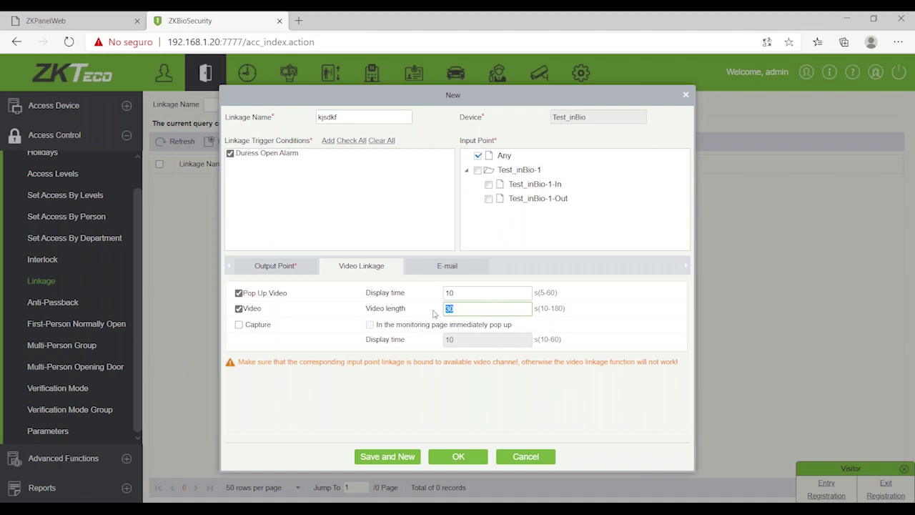
left_click(239, 325)
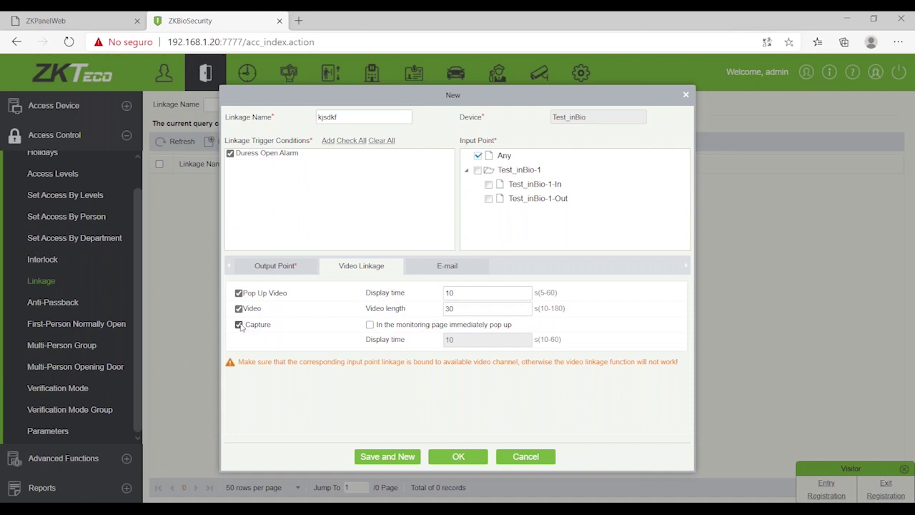
left_click(534, 461)
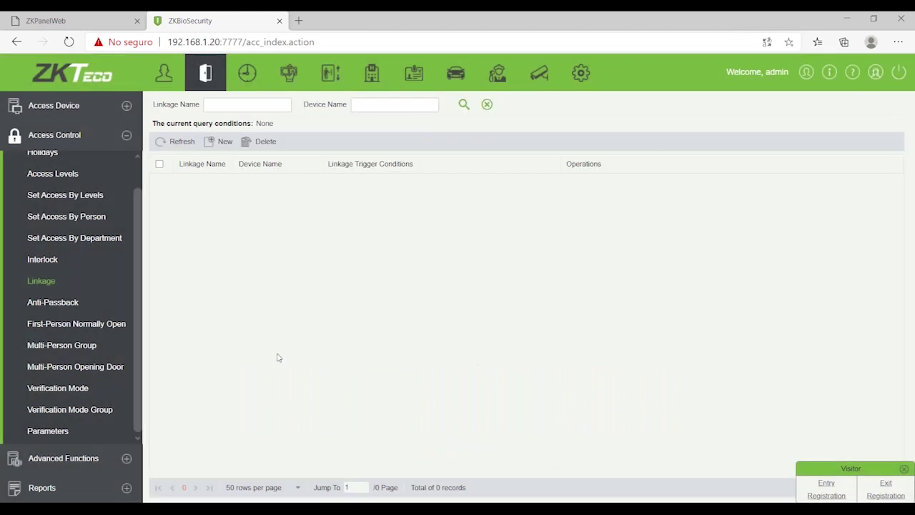
- Go to Advanced Functions > Access Control > Access Device > Device to list Test_inBio
left_click(81, 460)
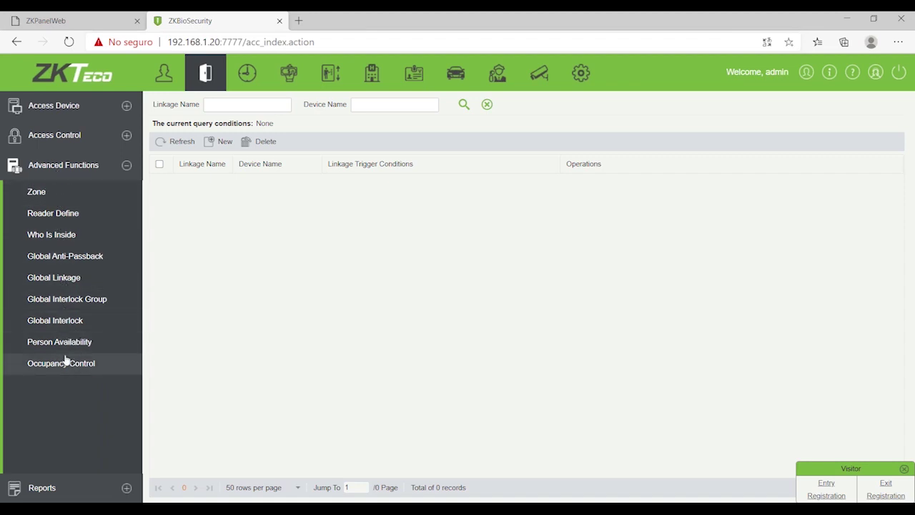
left_click(57, 137)
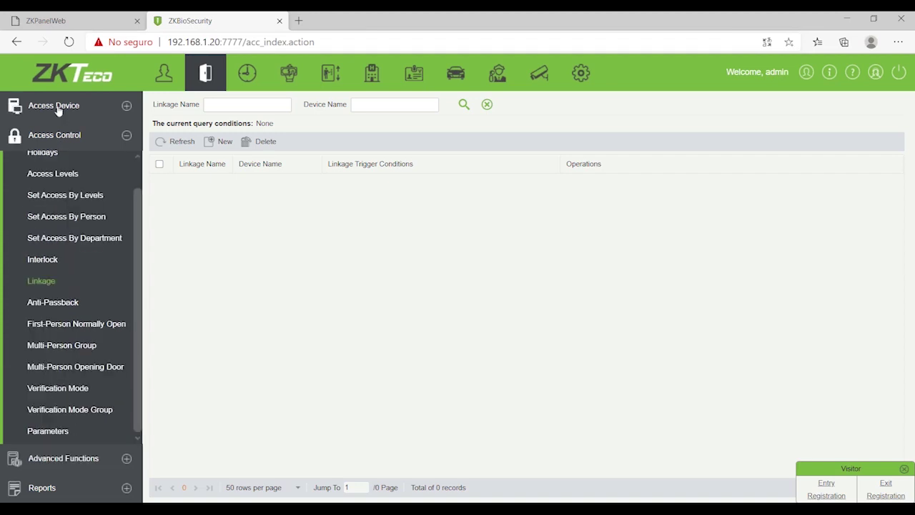
left_click(57, 107)
left_click(59, 135)
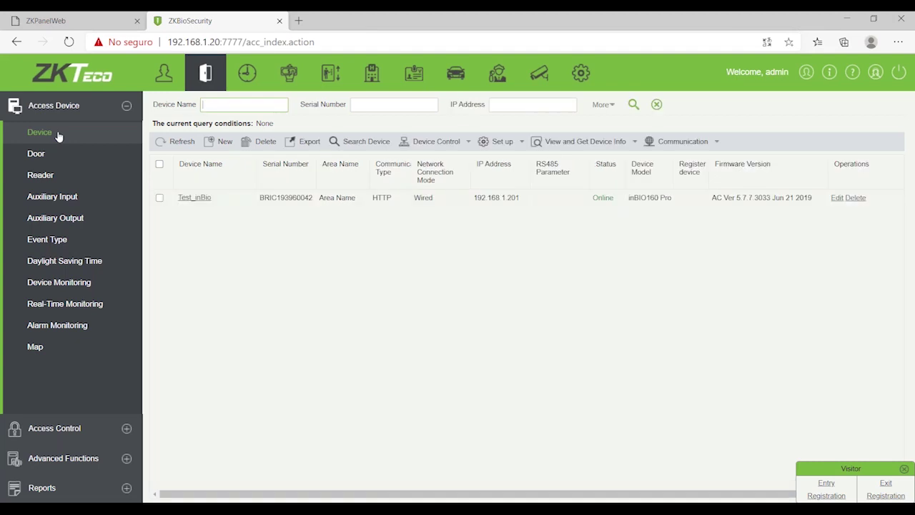
- Open Set Bg-Verification Options for Test_inBio and set background verification to Enable
left_click(159, 199)
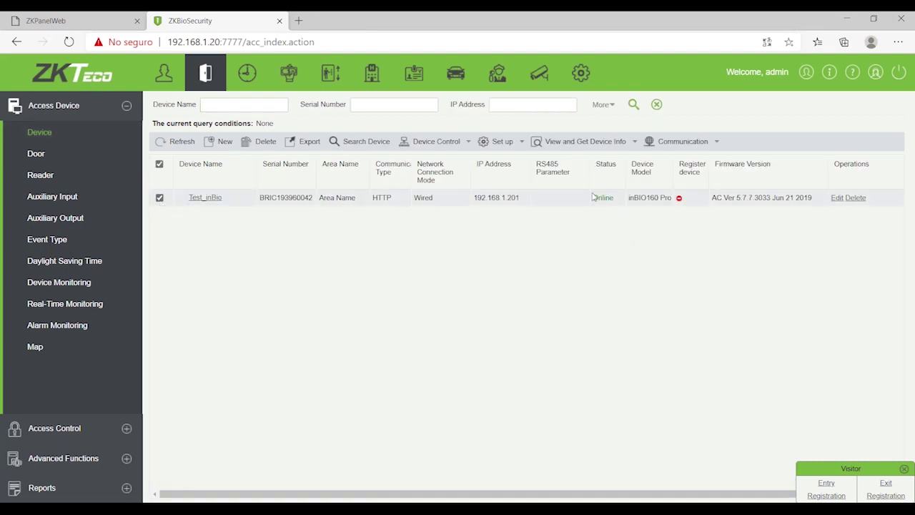
left_click(501, 142)
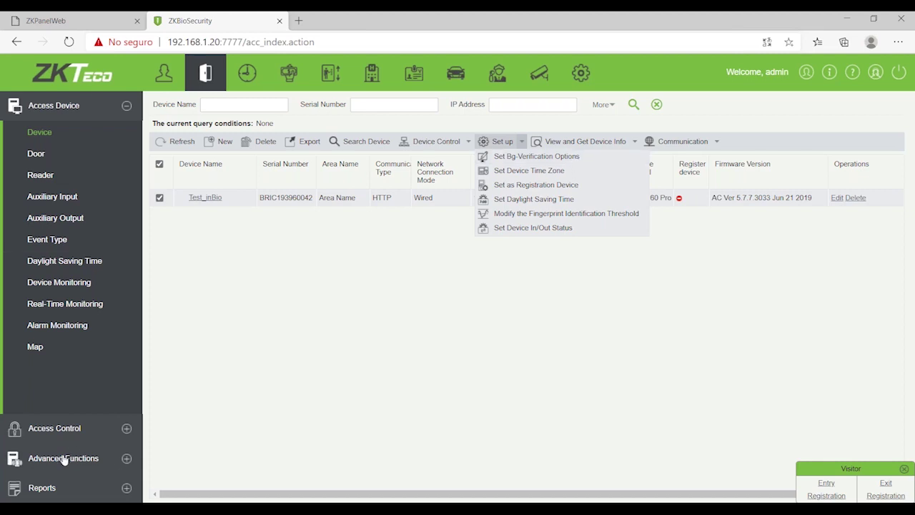
left_click(522, 158)
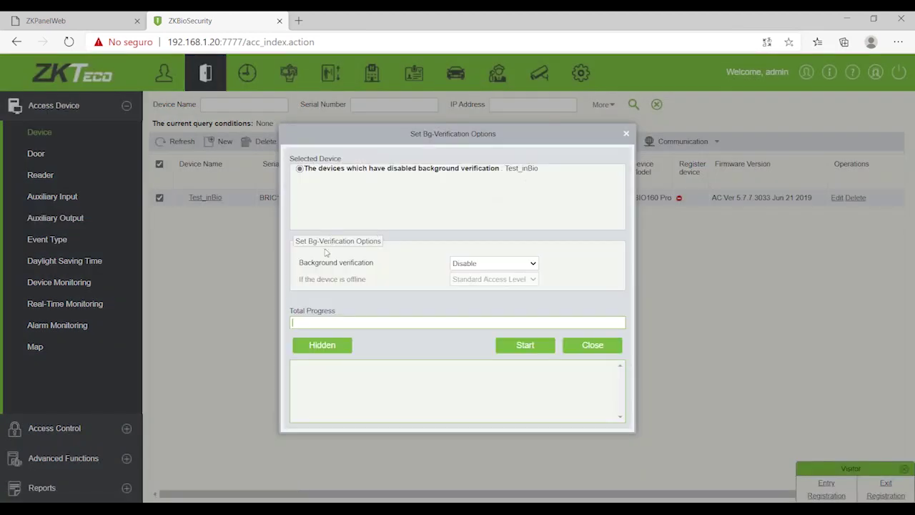
left_click(483, 264)
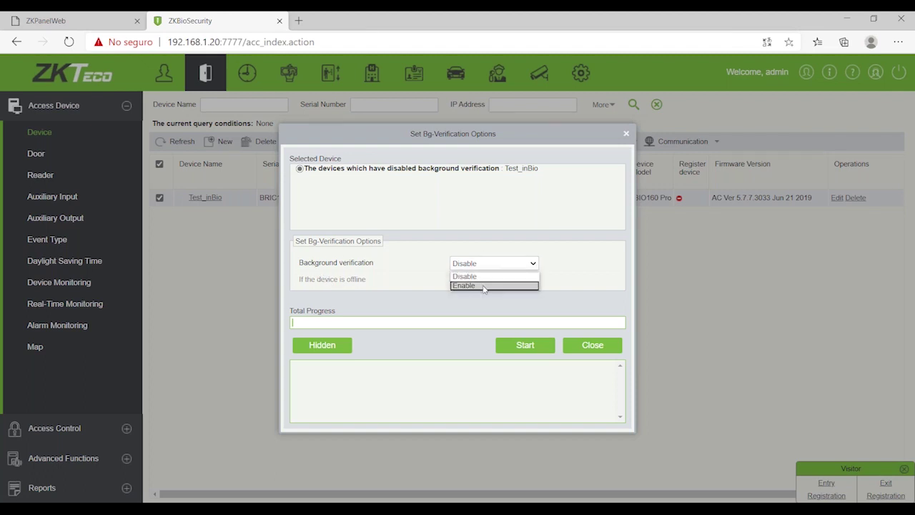
left_click(484, 285)
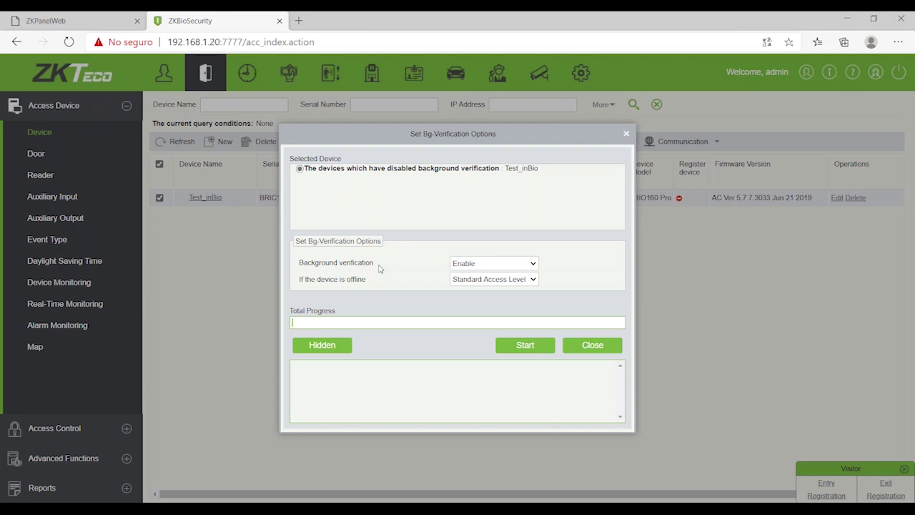
- Choose Access Denied for Test_inBio's 'If the device is offline' setting
left_click(472, 284)
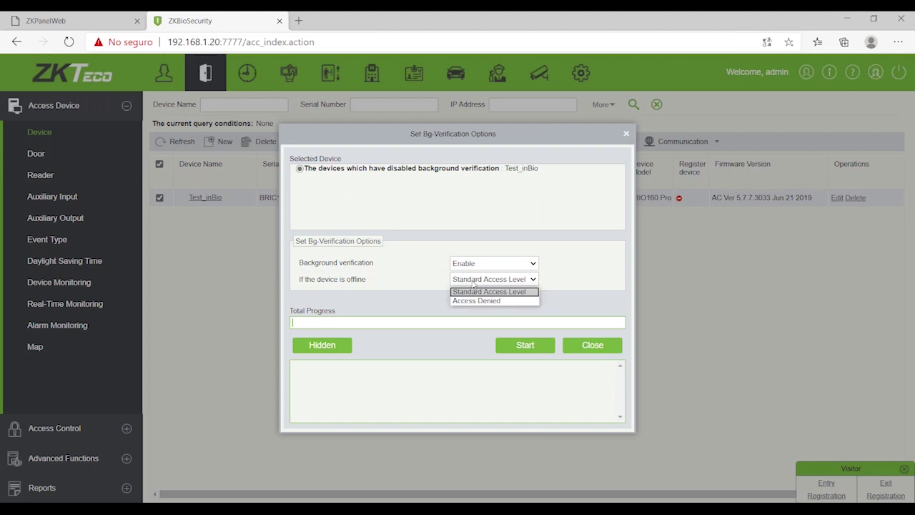
left_click(350, 282)
double_click(350, 280)
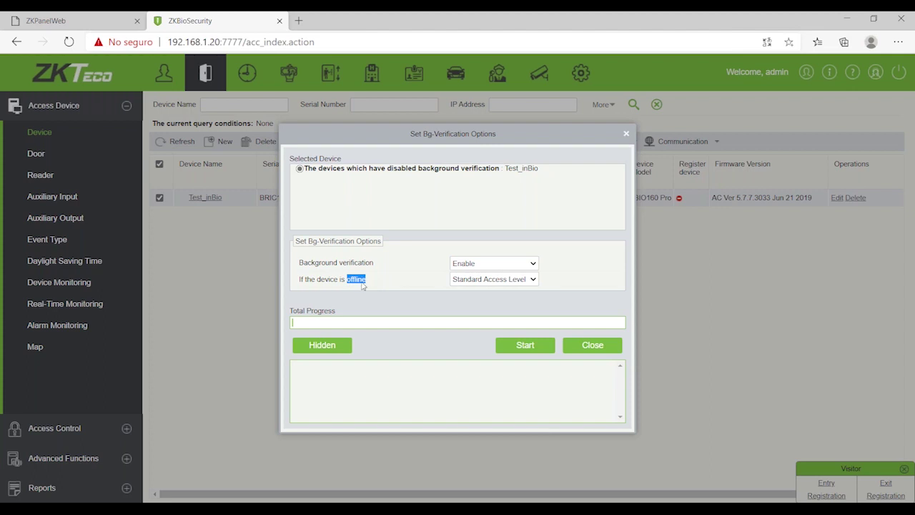
left_click(350, 283)
left_click_drag(349, 283, 369, 282)
left_click(476, 283)
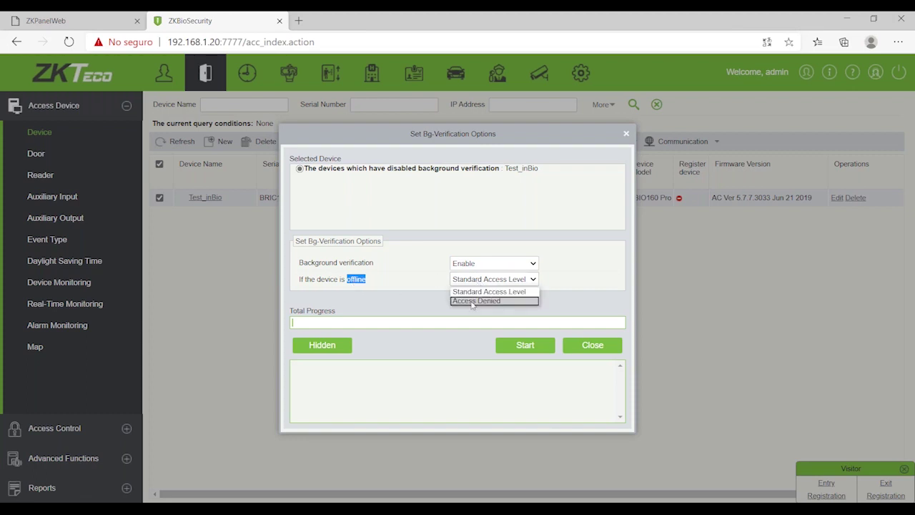
left_click(473, 301)
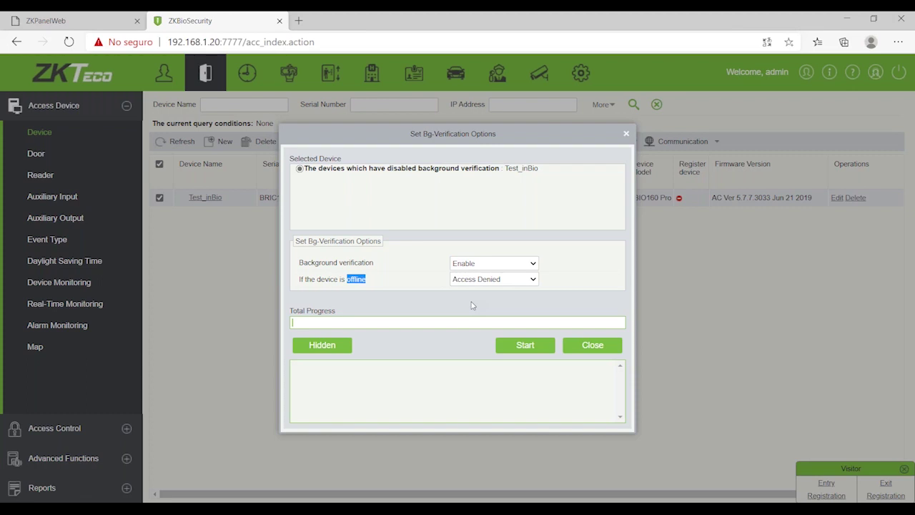
- Revert the offline behaviour to Standard Access Level and close the options
left_click(479, 281)
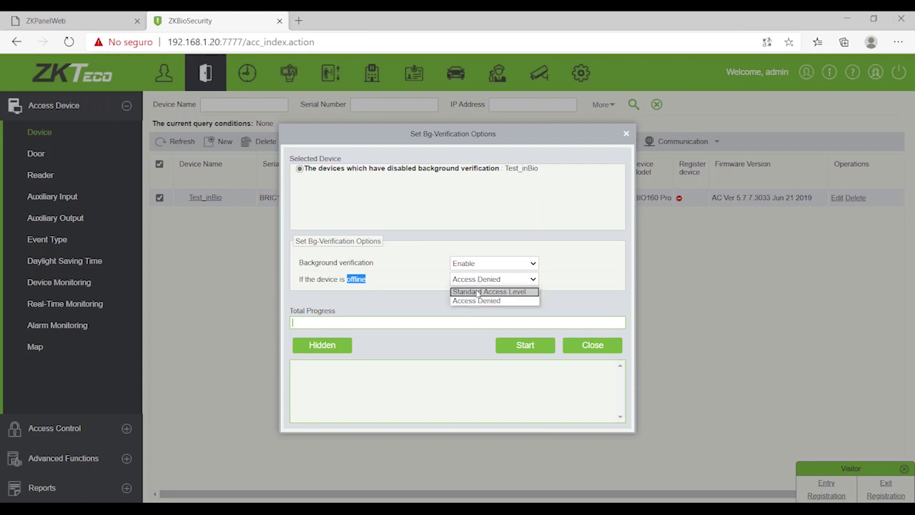
left_click(478, 292)
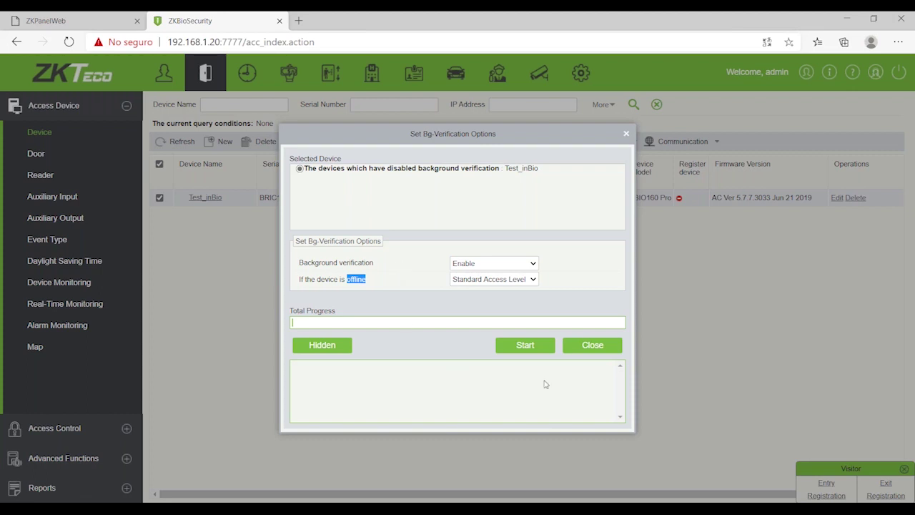
left_click(593, 351)
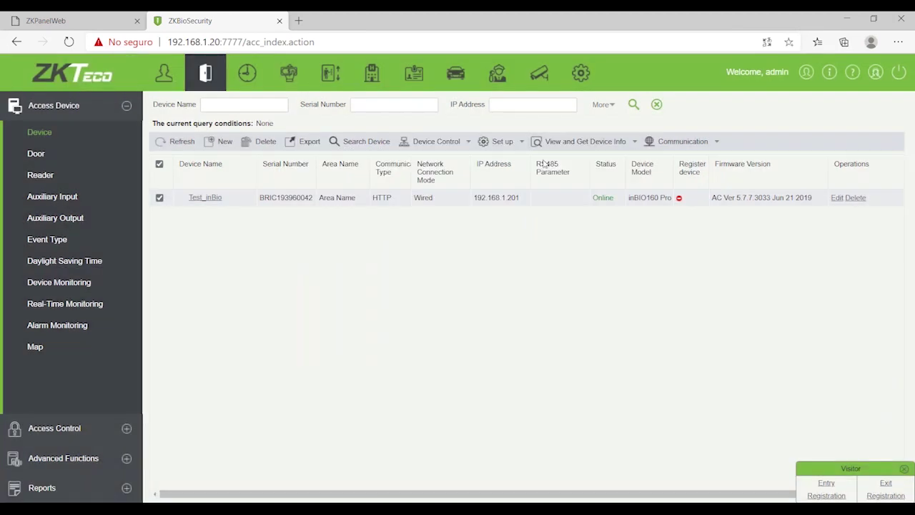
- Enable background verification on Test_inBio, start it, then expand Advanced Functions
left_click(502, 142)
left_click(513, 160)
left_click(496, 264)
left_click(484, 284)
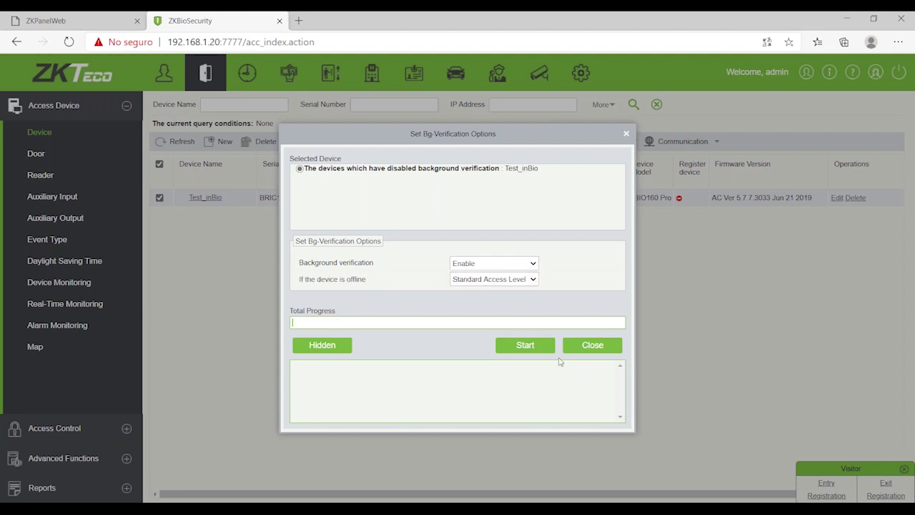
left_click(526, 346)
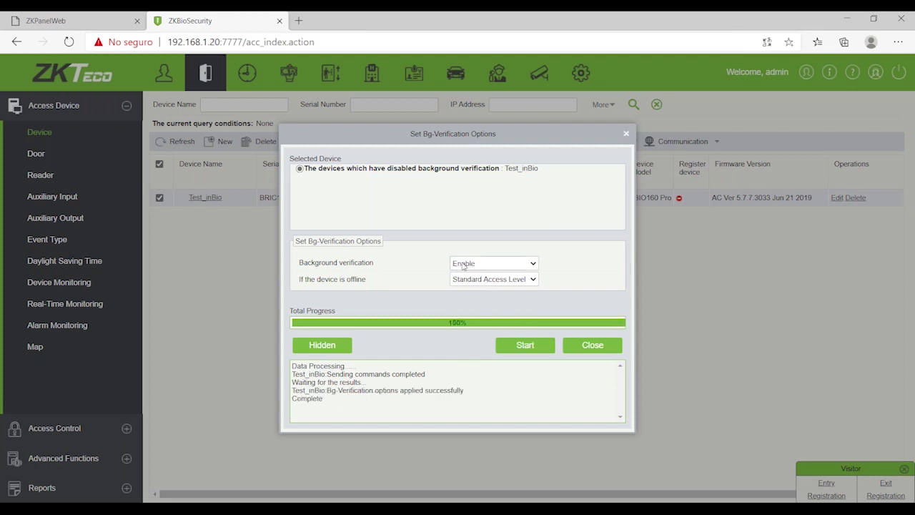
left_click(589, 348)
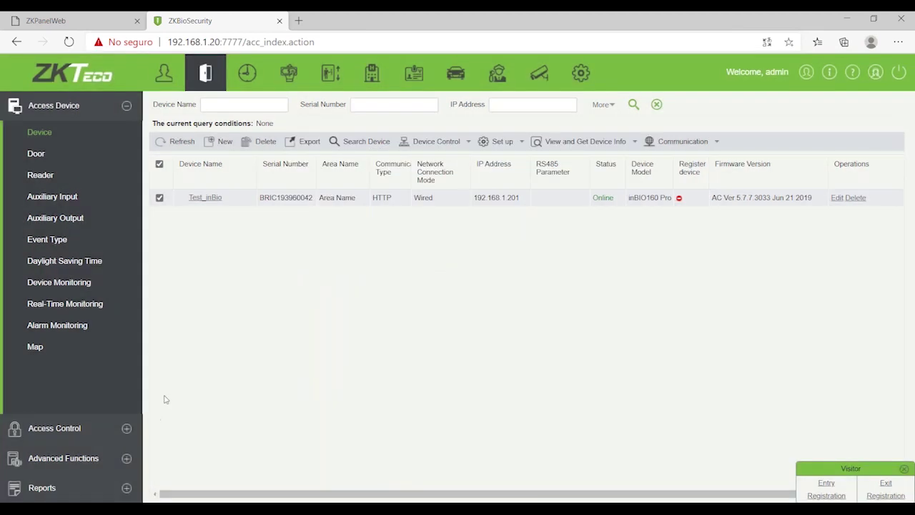
left_click(81, 458)
- Create a new zone with code 2 and name Inside
left_click(60, 198)
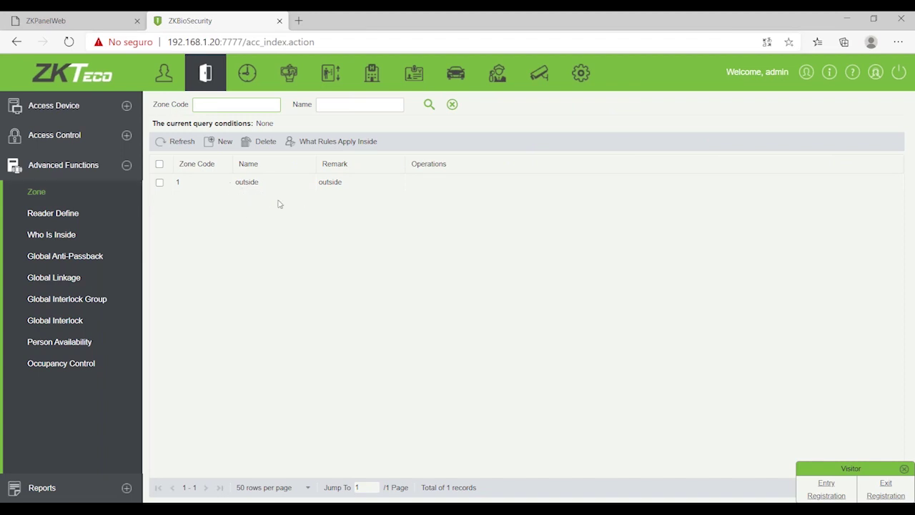
left_click(221, 141)
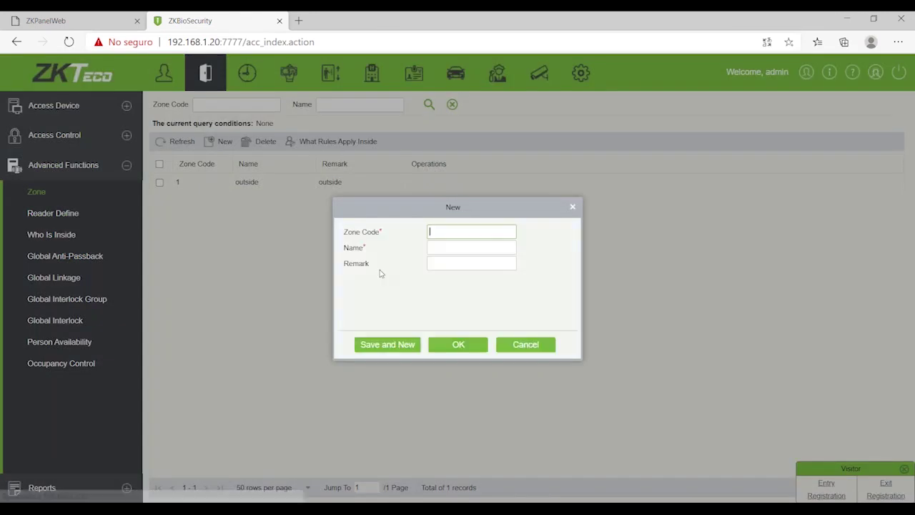
type("2")
left_click(458, 248)
type("Insid")
key("BackSpace")
type("ide")
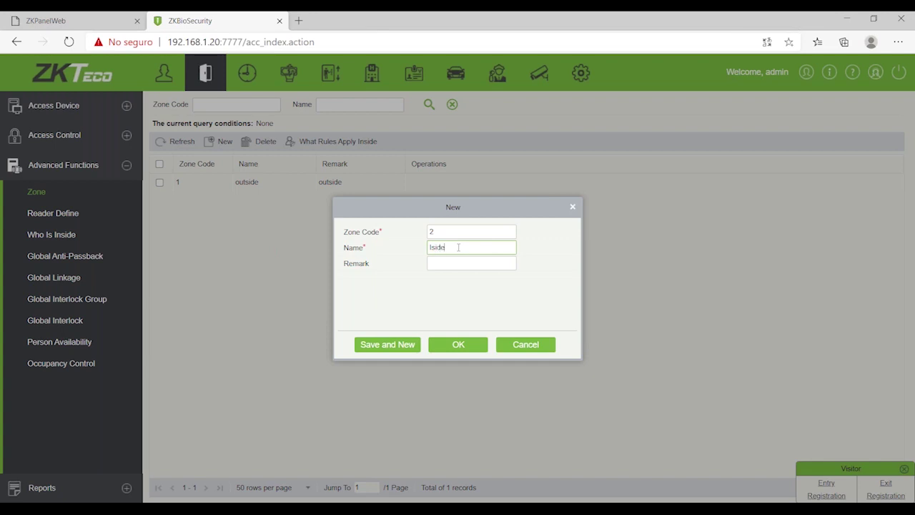
key("BackSpace")
key("BackSpace")
key("BackSpace")
key("BackSpace")
type("nside")
left_click(463, 346)
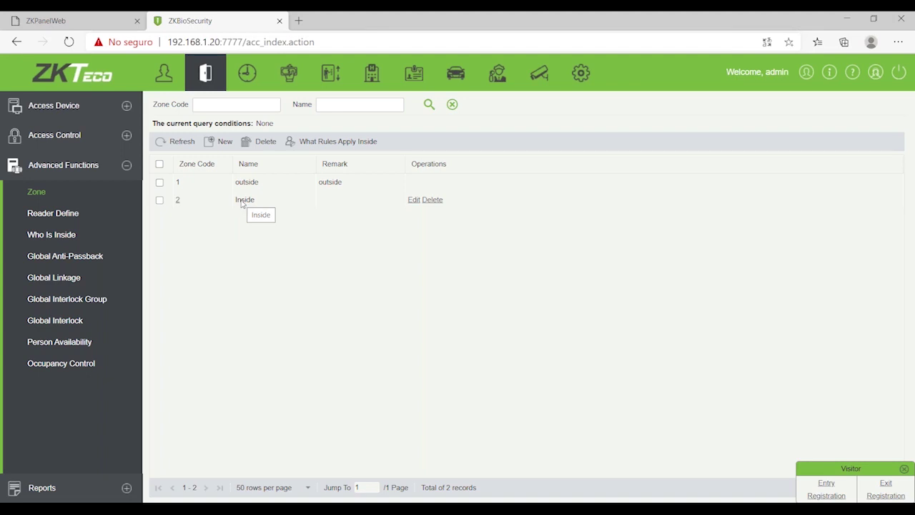
- Define reader Test_inBio-1-In as going from outside to Inside
left_click(79, 214)
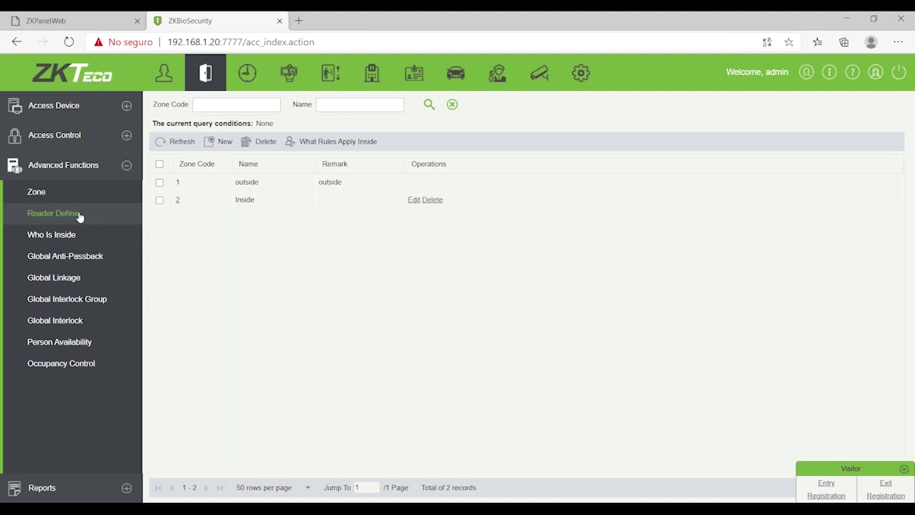
left_click(223, 141)
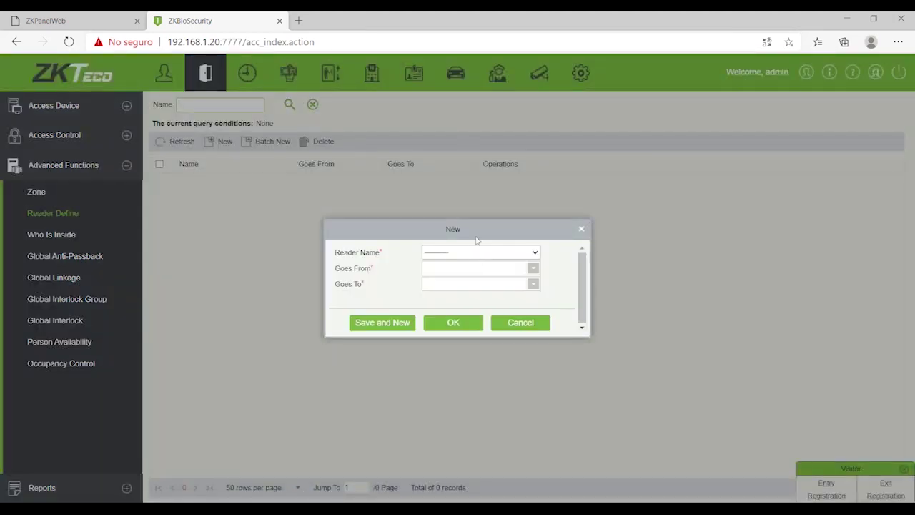
left_click(516, 252)
left_click(516, 253)
left_click(438, 255)
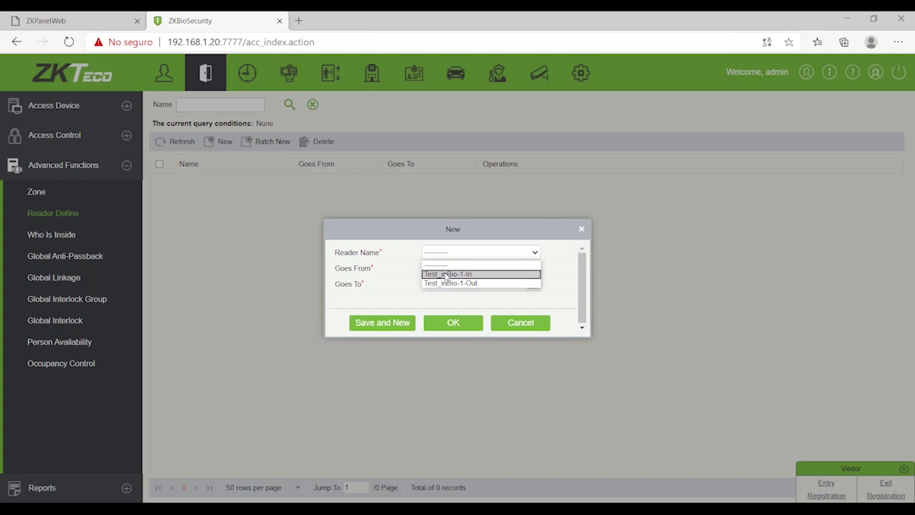
left_click(446, 276)
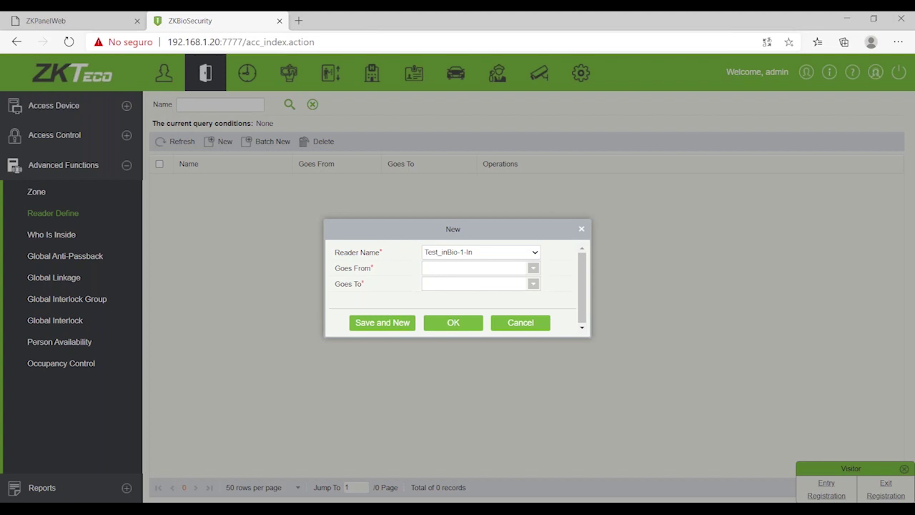
left_click(534, 268)
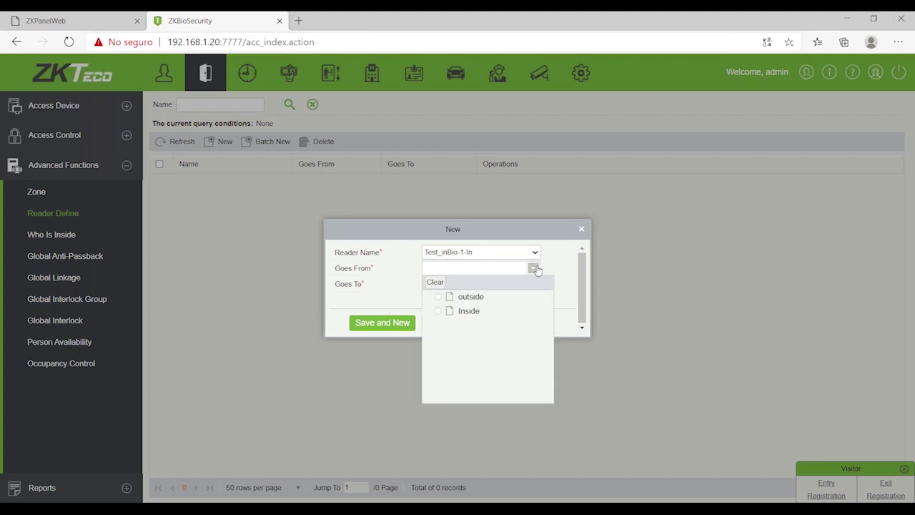
left_click(438, 296)
left_click(532, 285)
left_click(438, 327)
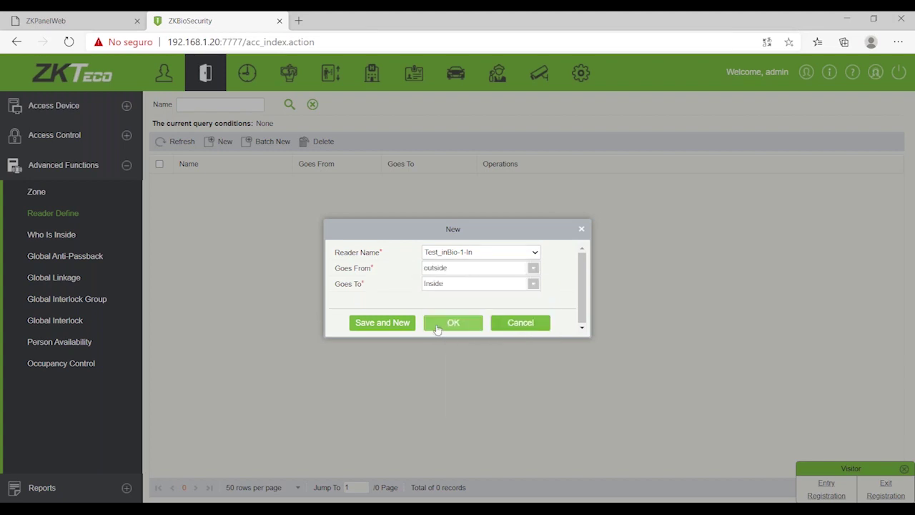
left_click(443, 323)
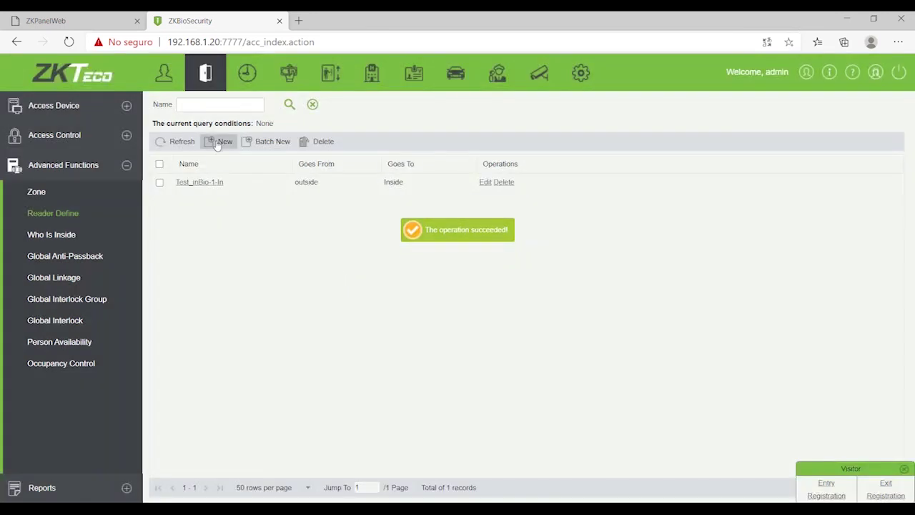
- Define reader Test_inBio-1-Out as going from Inside to outside
left_click(223, 141)
left_click(500, 252)
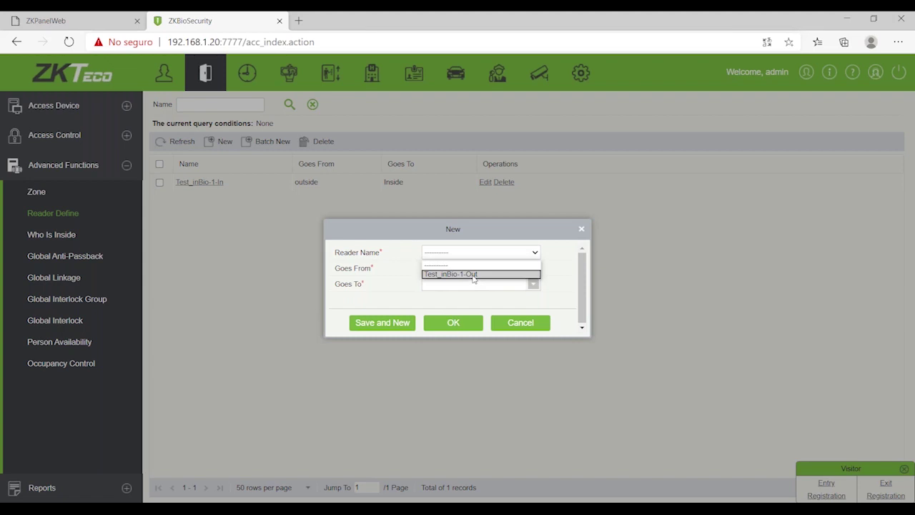
left_click(472, 274)
left_click(533, 268)
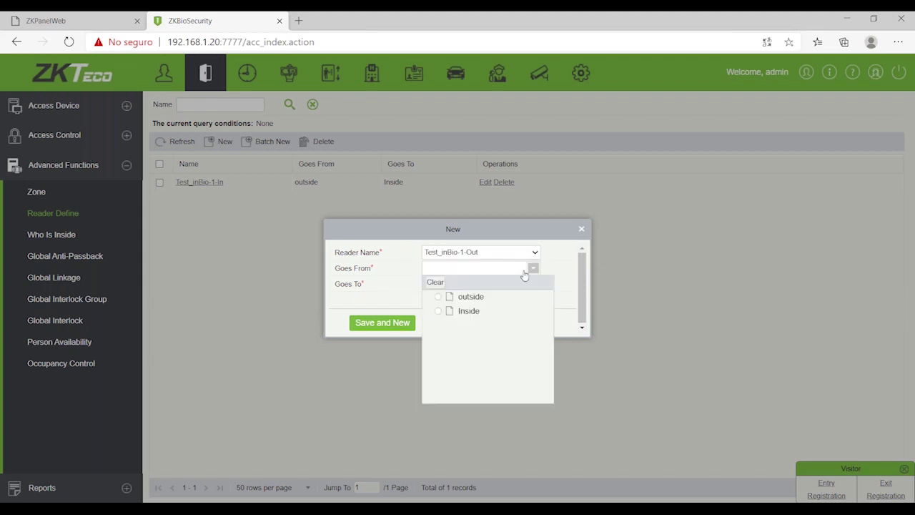
left_click(442, 313)
left_click(533, 286)
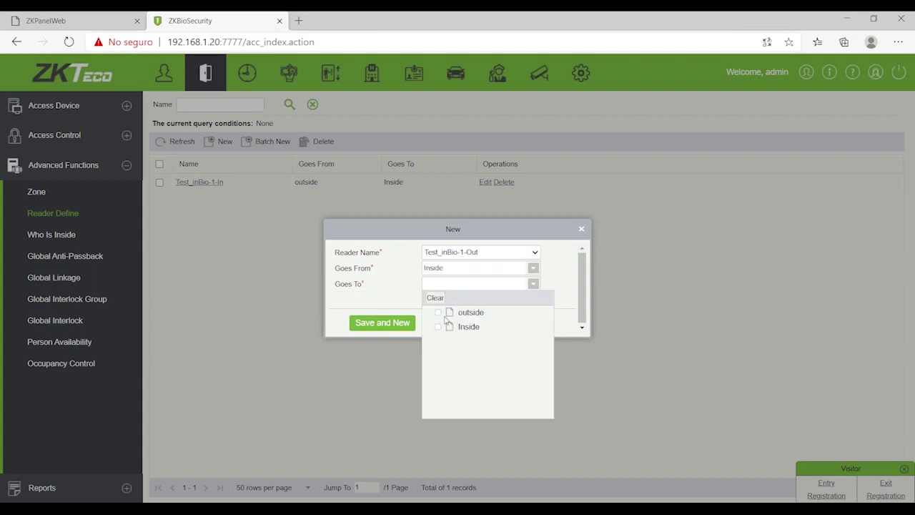
left_click(442, 313)
left_click(450, 325)
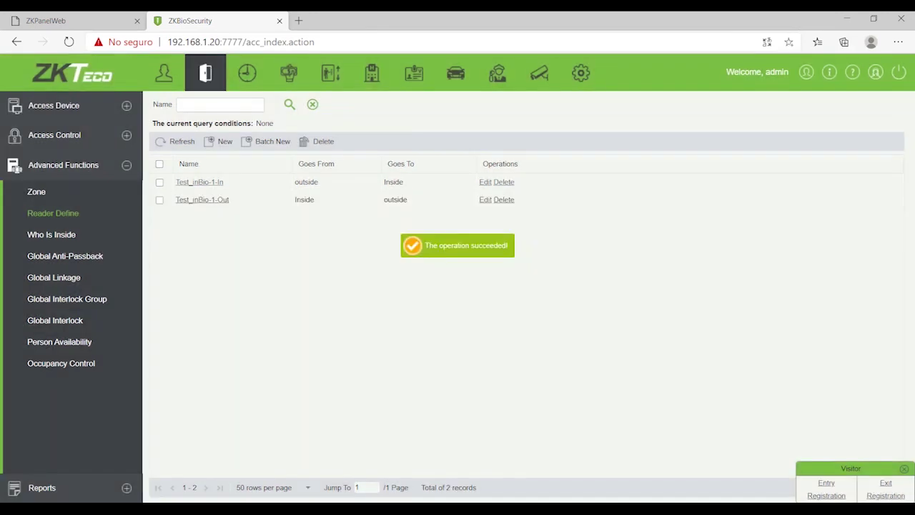
- Reload Who Is Inside, show the Inside(1) group, and close Export without exporting
left_click(57, 241)
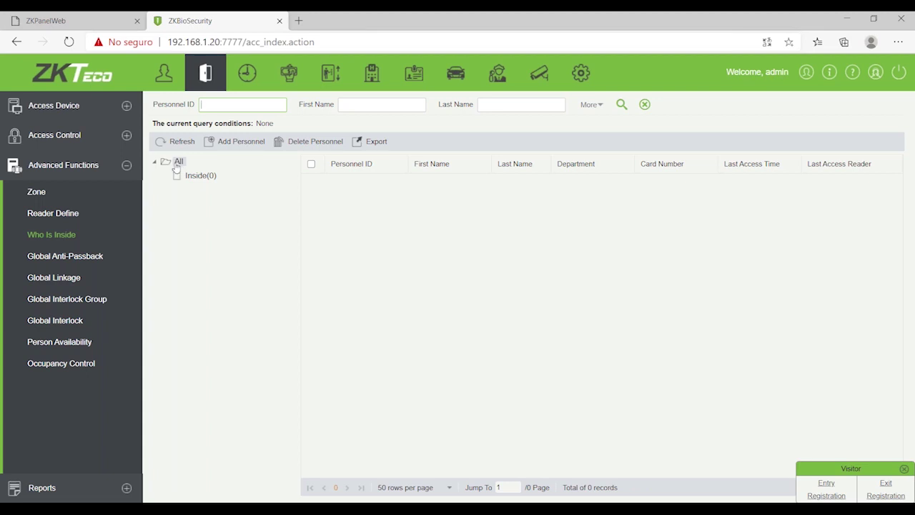
left_click(194, 177)
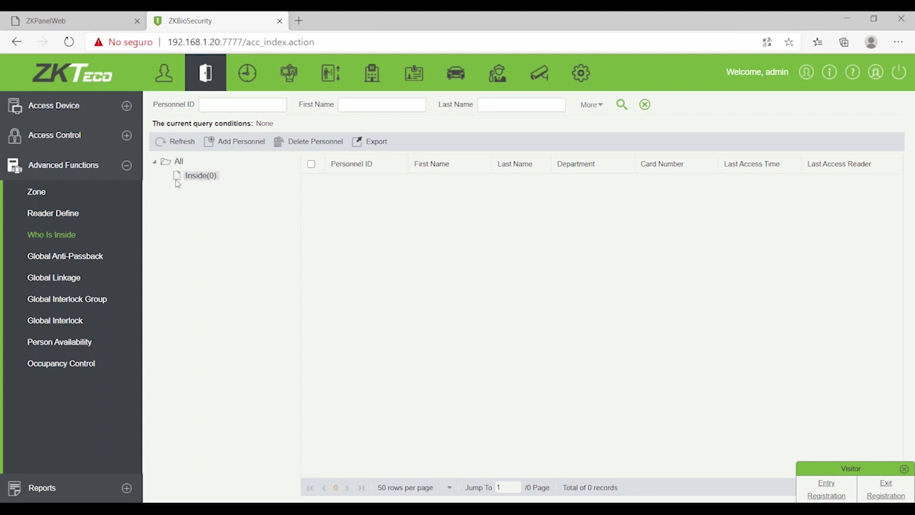
left_click(200, 179)
left_click(67, 239)
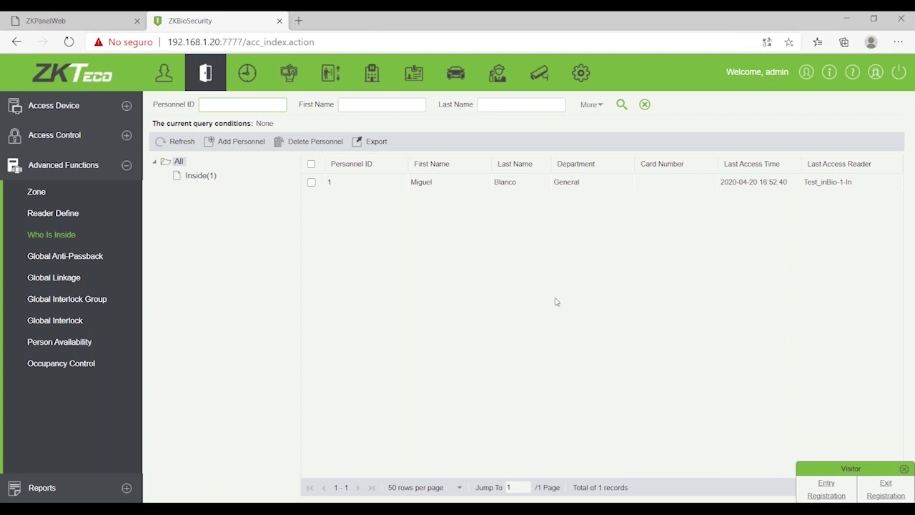
left_click(204, 179)
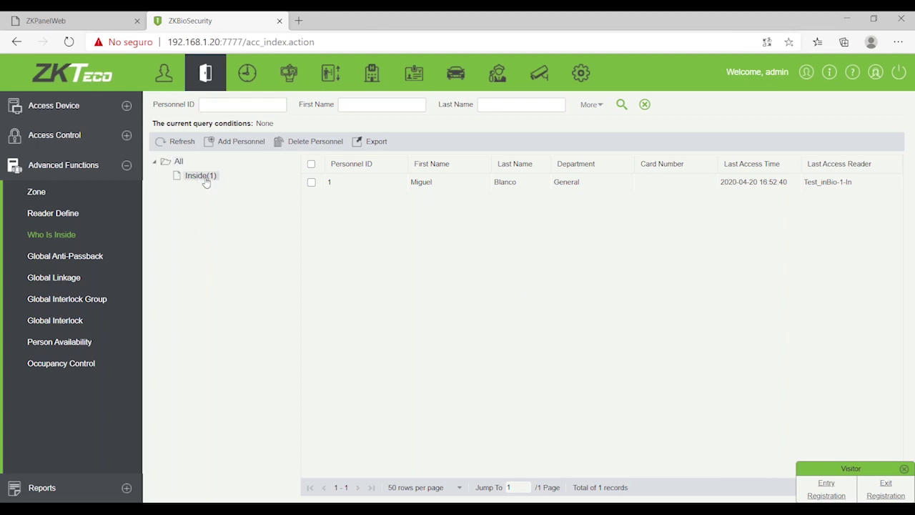
left_click(371, 143)
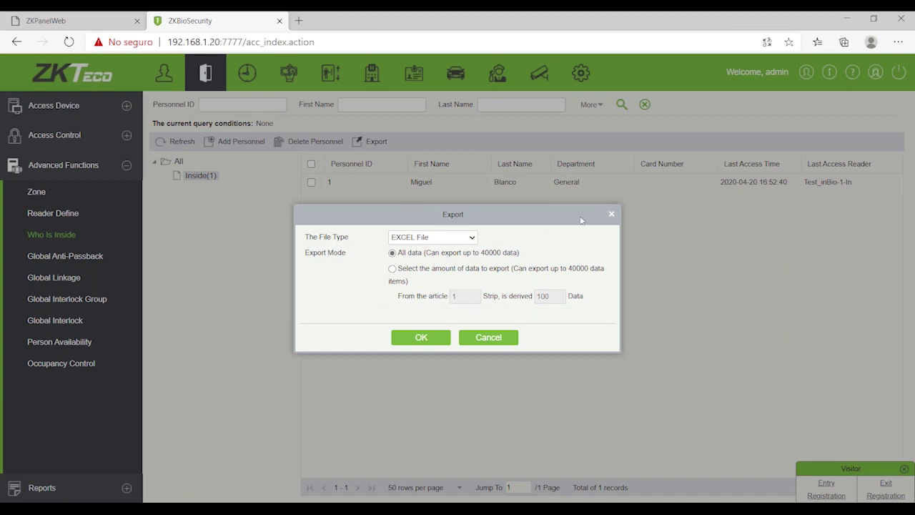
left_click(613, 216)
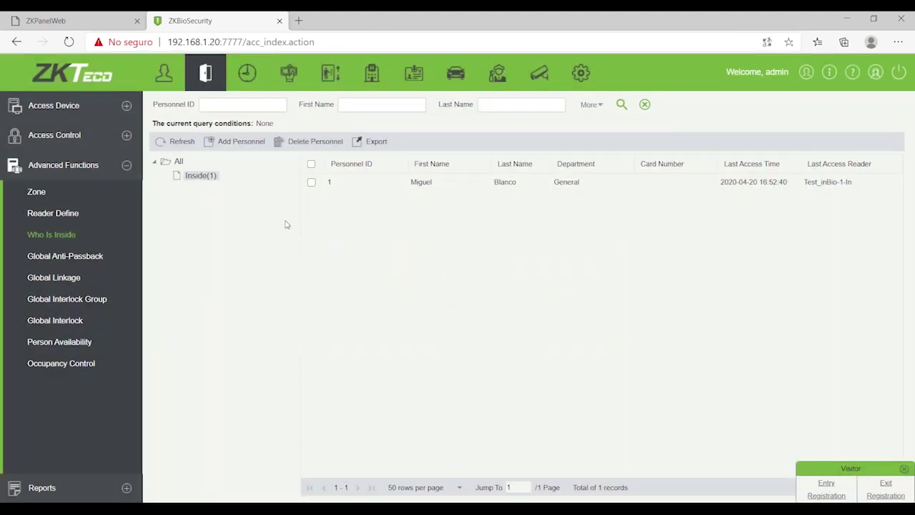
- Start a new Global Anti-Passback rule named one
left_click(60, 259)
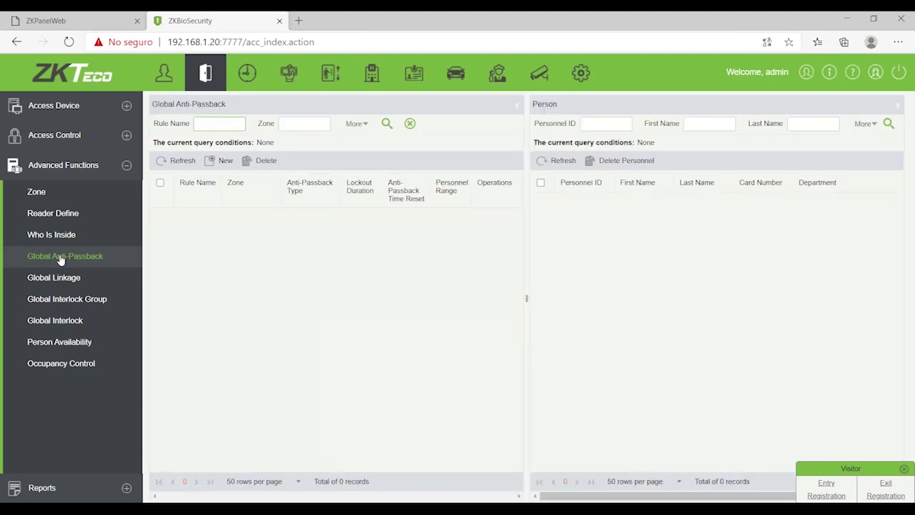
left_click(56, 138)
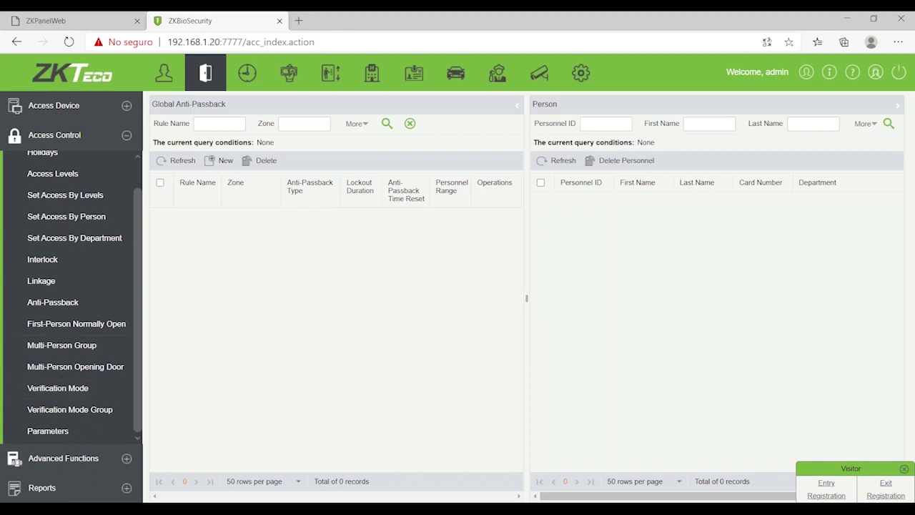
left_click(65, 458)
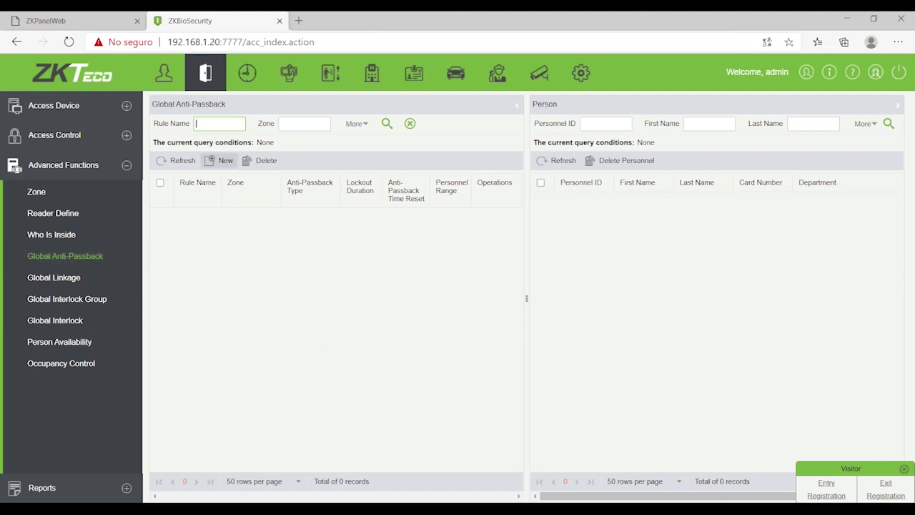
left_click(224, 161)
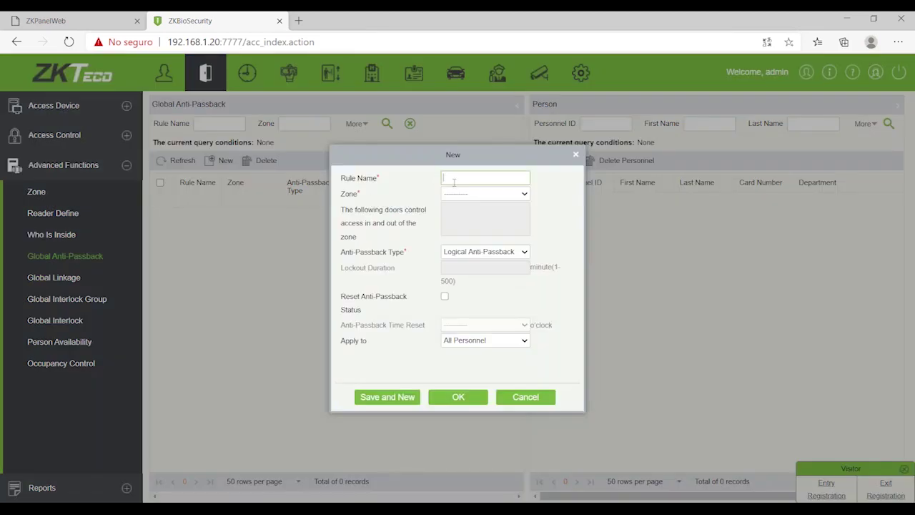
type("one")
- Set the rule's zone to Inside and its type to Logical Anti-Passback
left_click(522, 197)
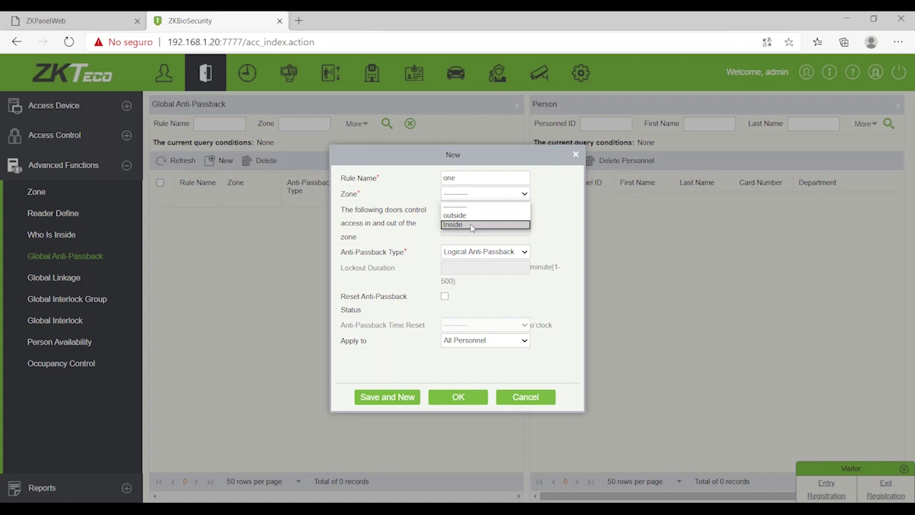
left_click(472, 226)
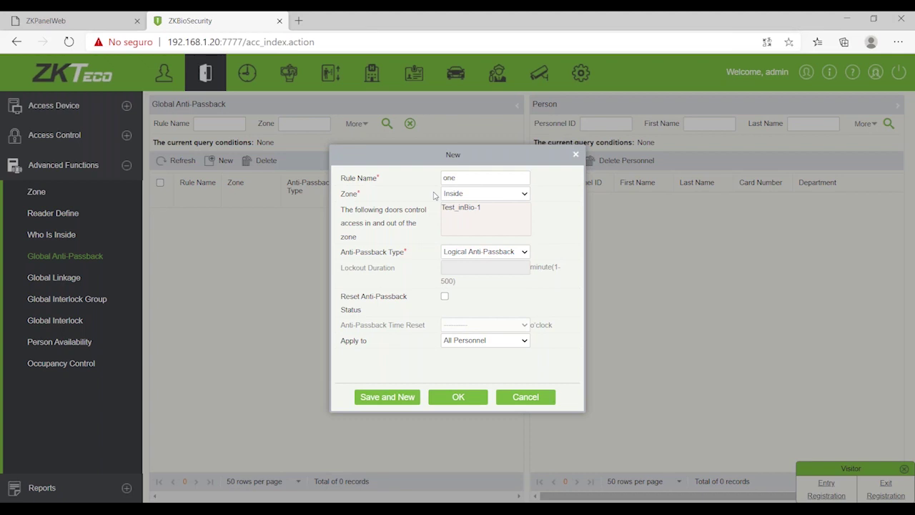
left_click(524, 256)
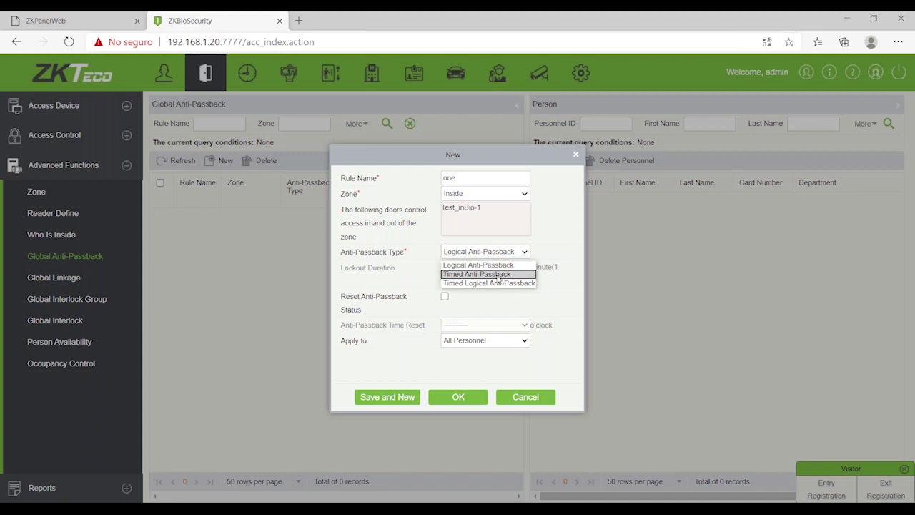
left_click(497, 276)
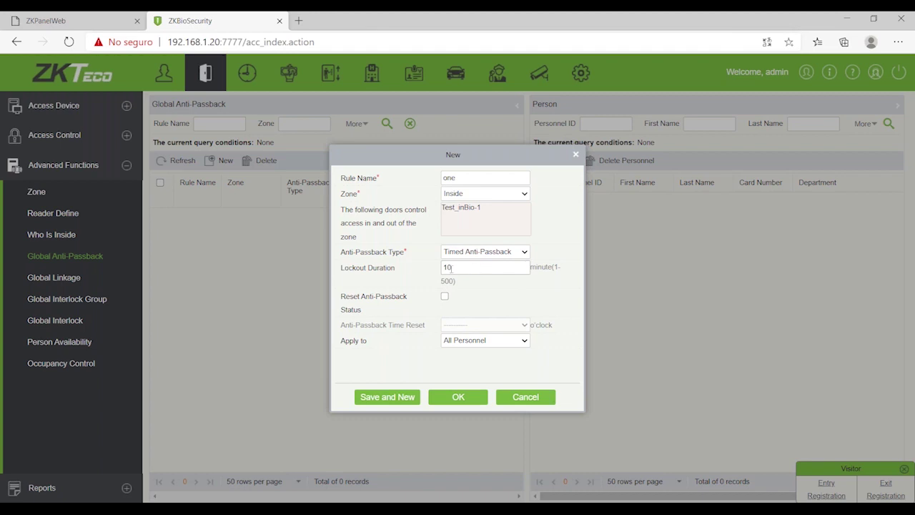
left_click_drag(453, 267, 437, 271)
left_click(514, 252)
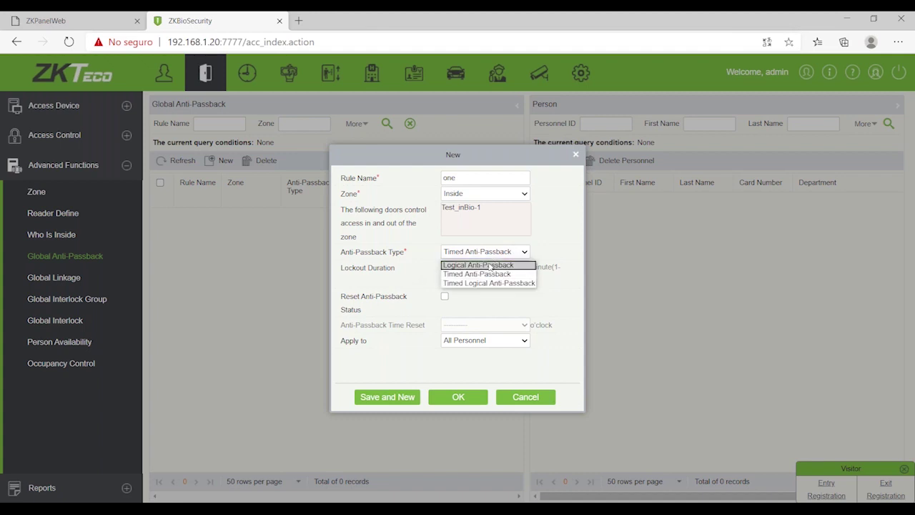
left_click(493, 264)
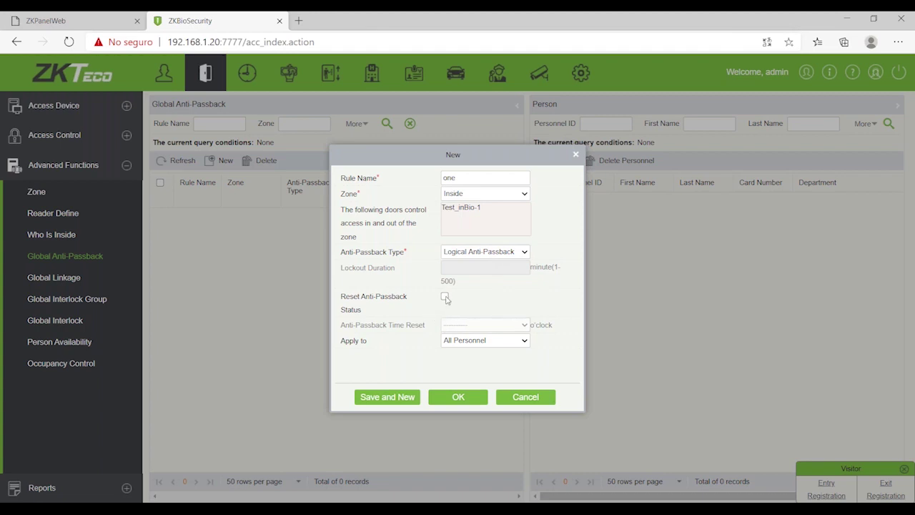
- Tick Reset Anti-Passback Status and set the reset hour to 3
left_click(444, 296)
left_click(445, 296)
left_click(444, 296)
left_click(484, 325)
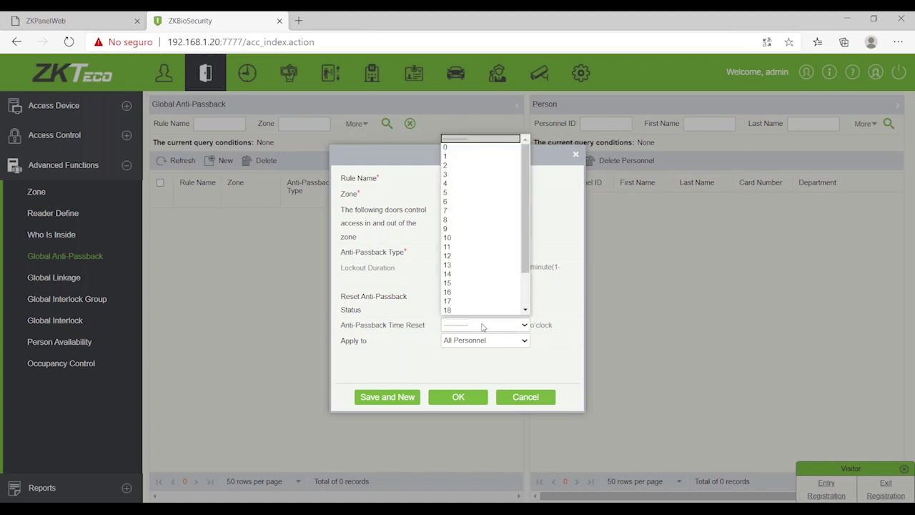
left_click(465, 183)
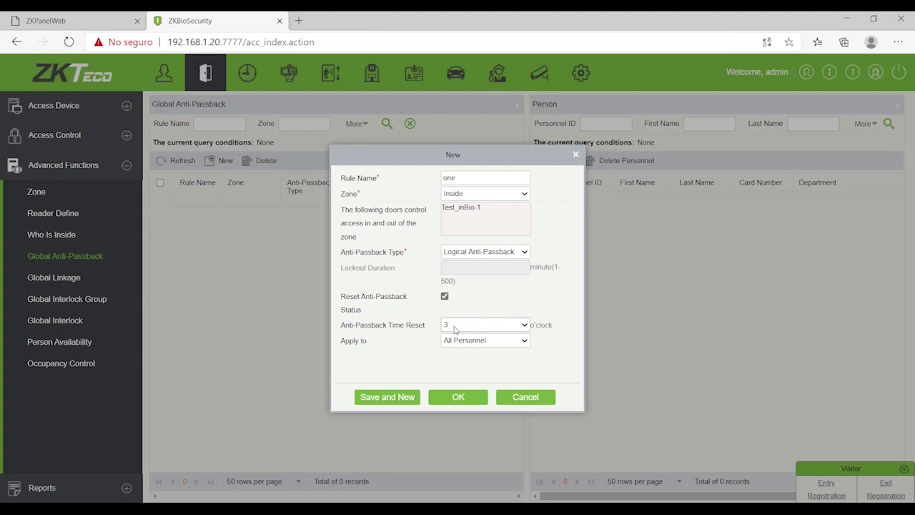
- Untick the status reset, apply rule one to all except selected personnel, and save
left_click(465, 344)
left_click(463, 345)
left_click(445, 296)
left_click(464, 345)
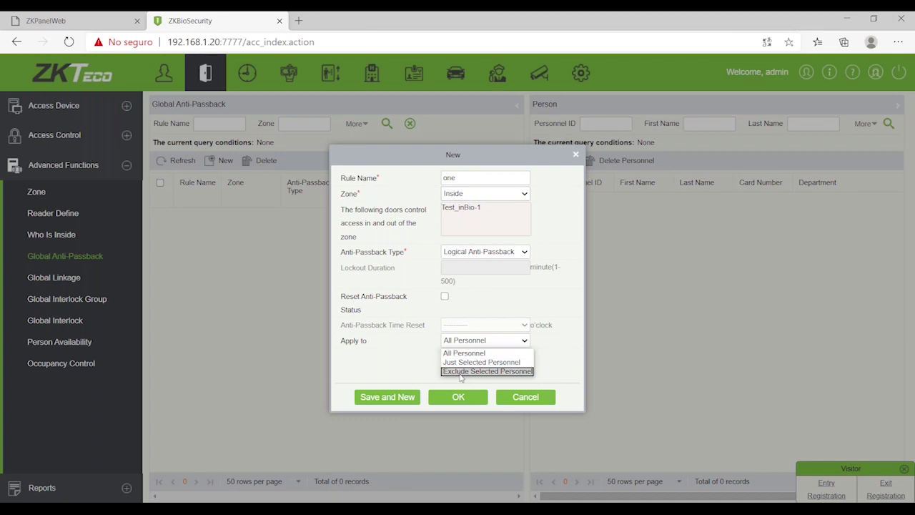
left_click(460, 371)
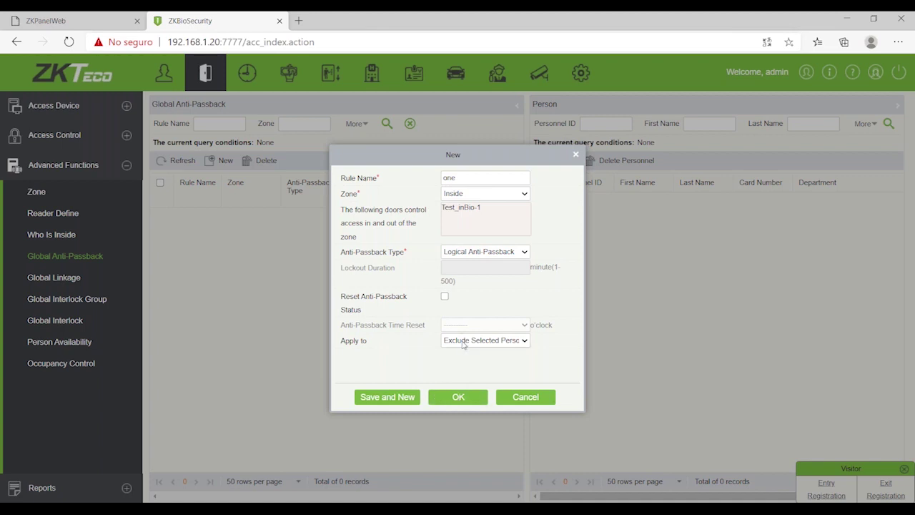
left_click(459, 398)
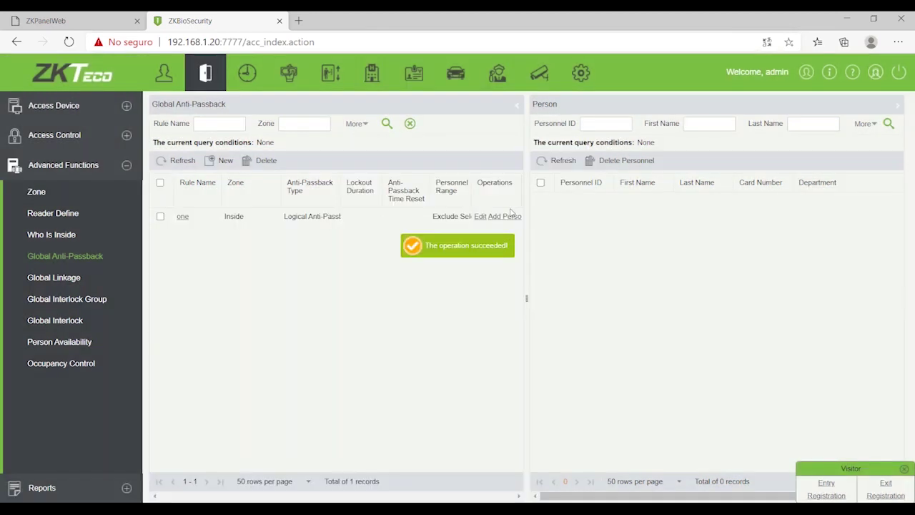
- Add Personnel ID 1 from General to rule one's excluded personnel
left_click(509, 216)
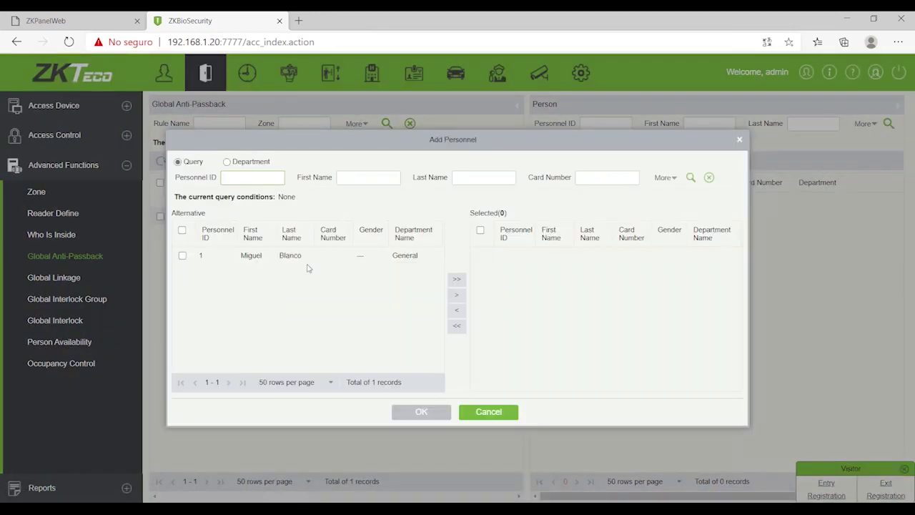
left_click(182, 257)
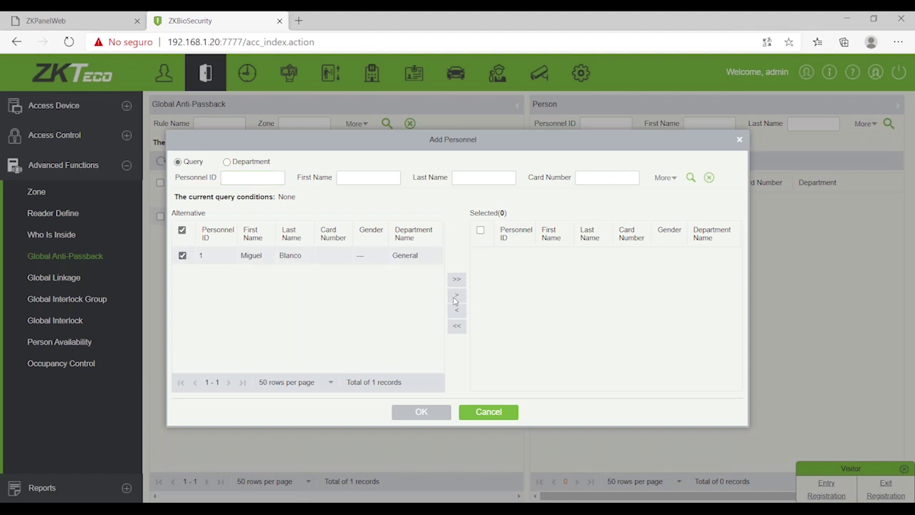
left_click(456, 295)
left_click(421, 411)
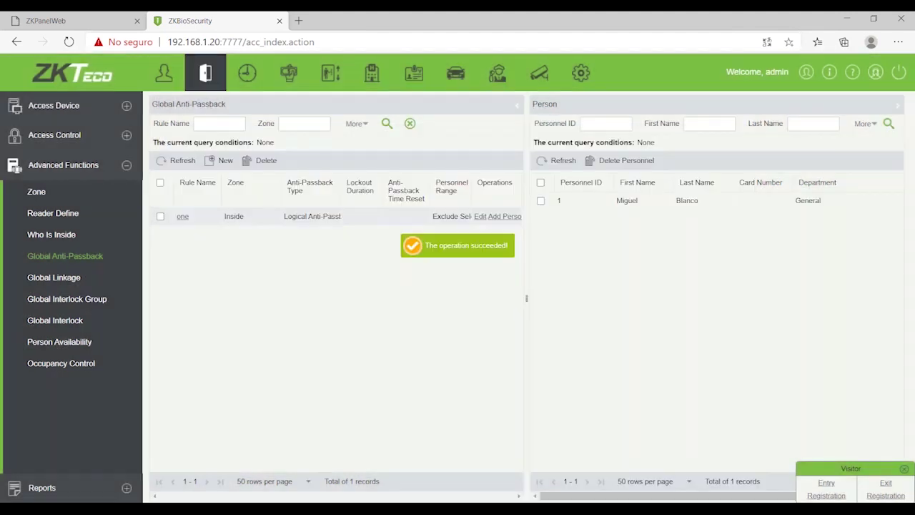
left_click_drag(526, 297, 617, 287)
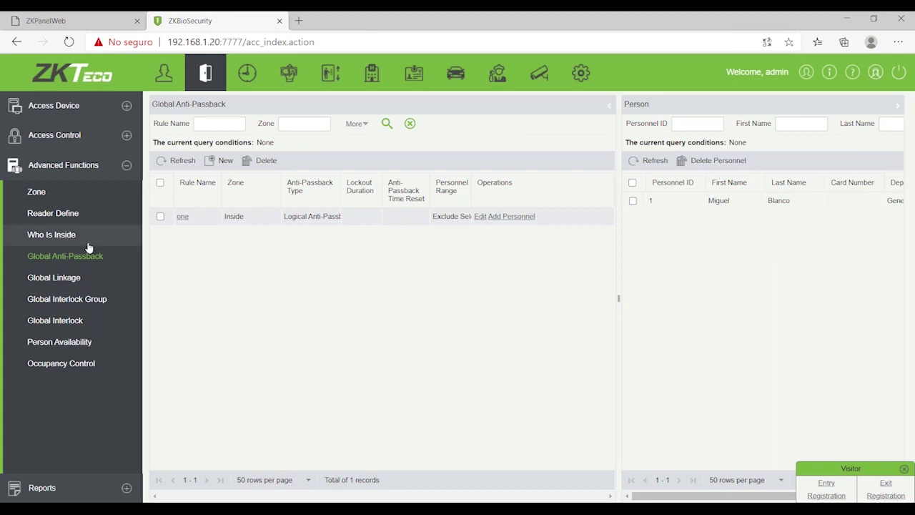
- Open Advanced Functions > Global Linkage and start a new linkage form
left_click(73, 283)
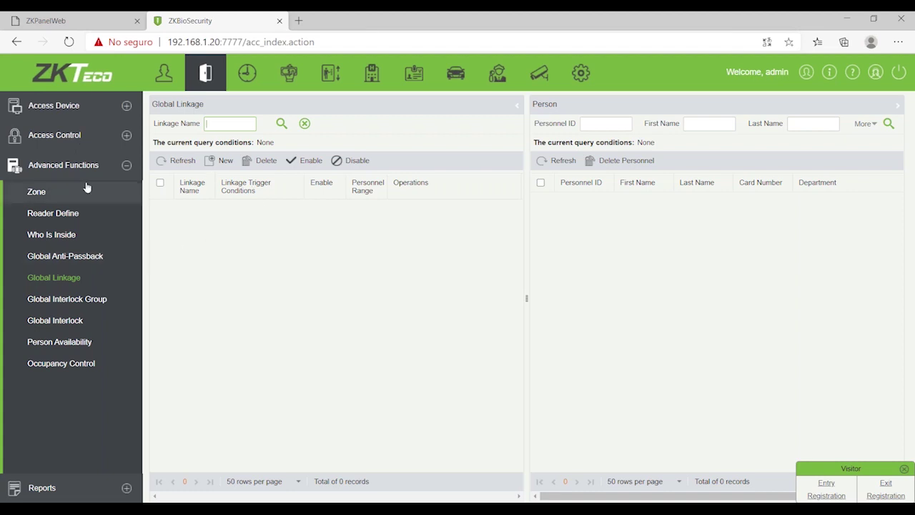
left_click(78, 140)
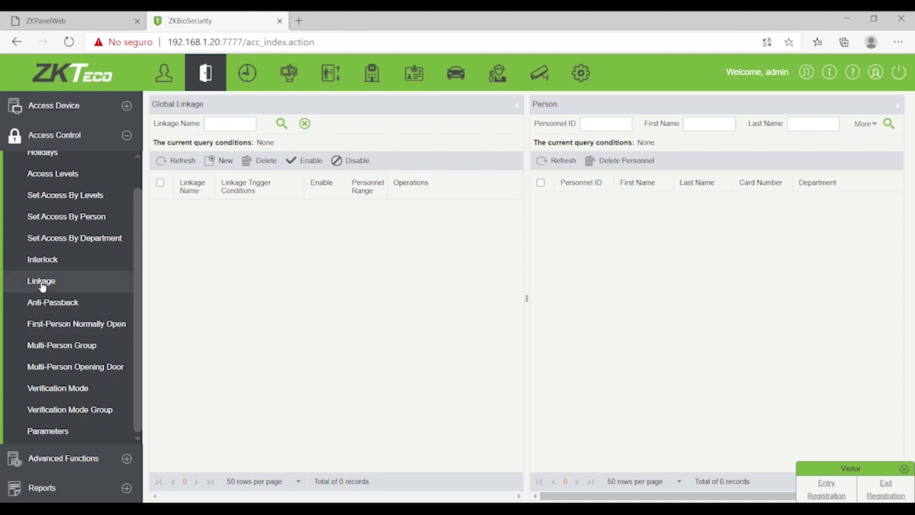
left_click(42, 288)
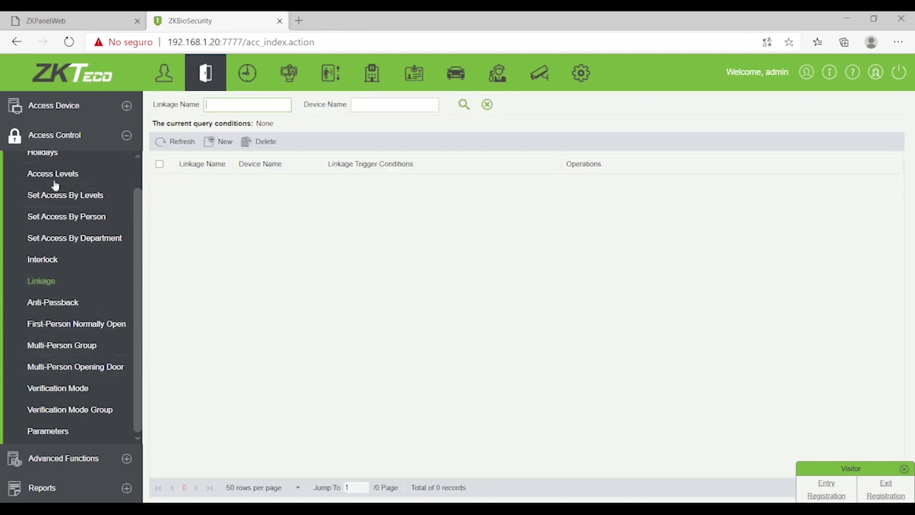
left_click(48, 461)
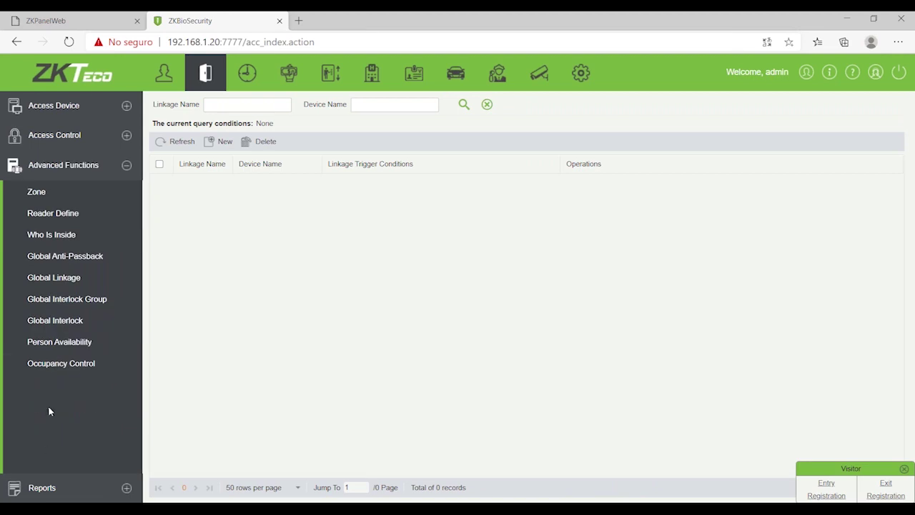
left_click(59, 281)
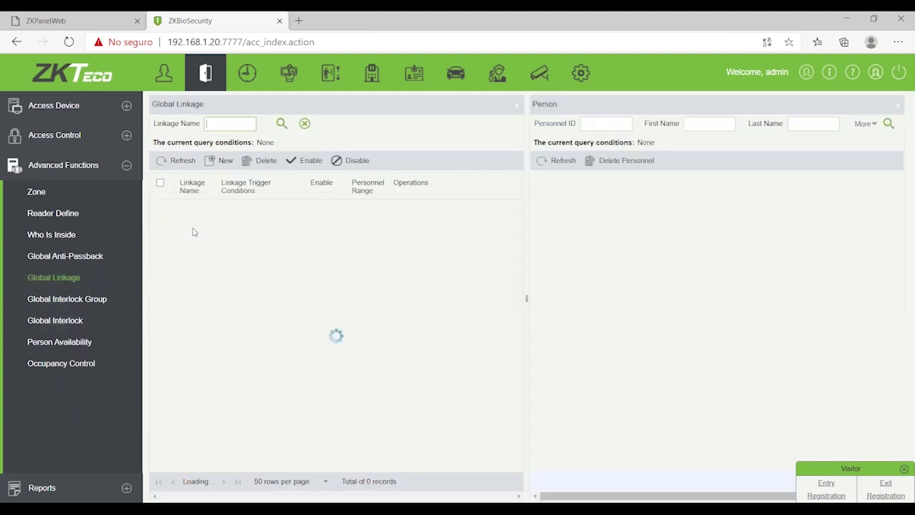
left_click(221, 158)
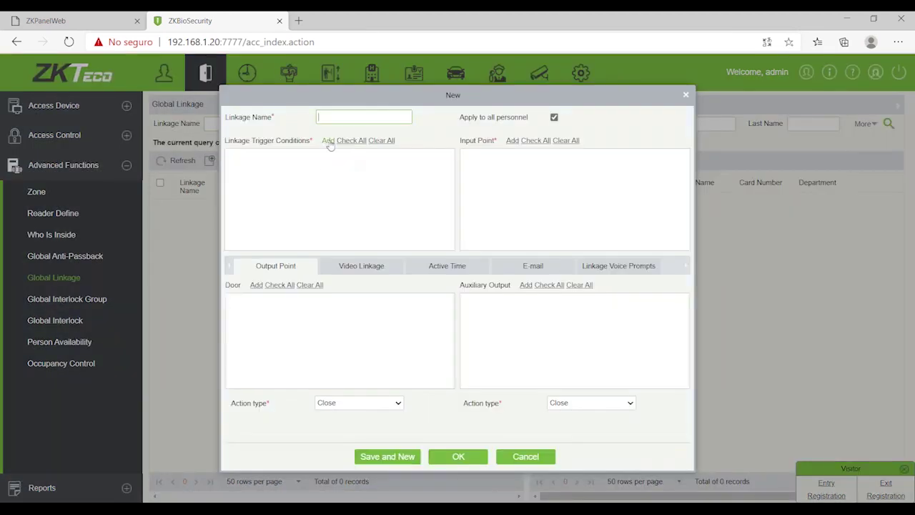
- Browse the linkage trigger conditions, then cancel and close the new linkage unsaved
left_click(327, 139)
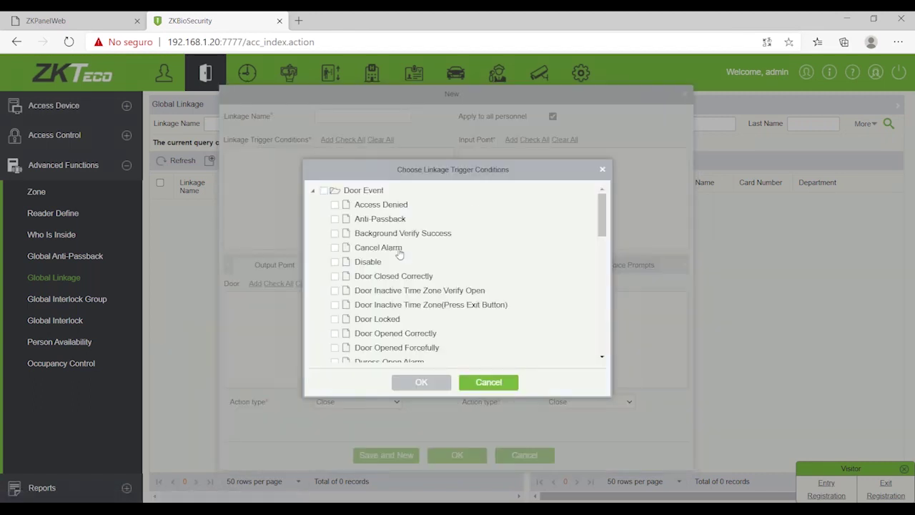
scroll(398, 253, "down", 2)
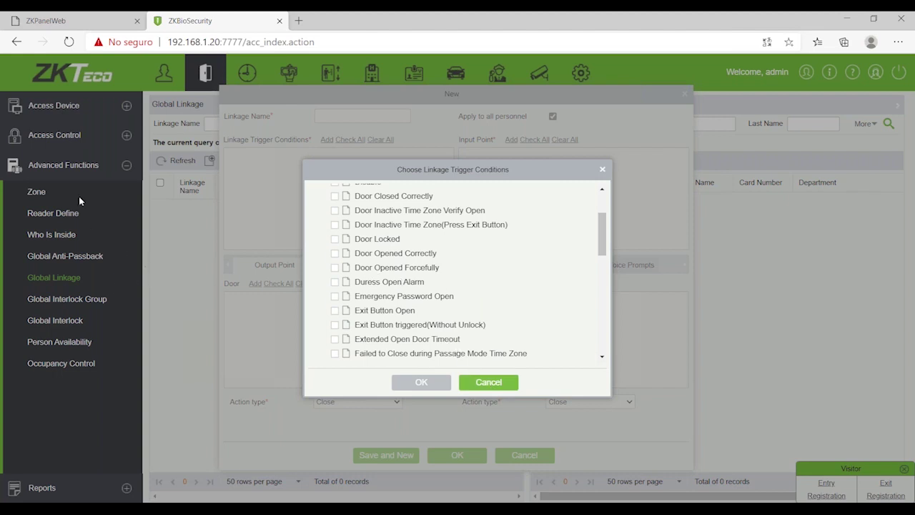
left_click(499, 386)
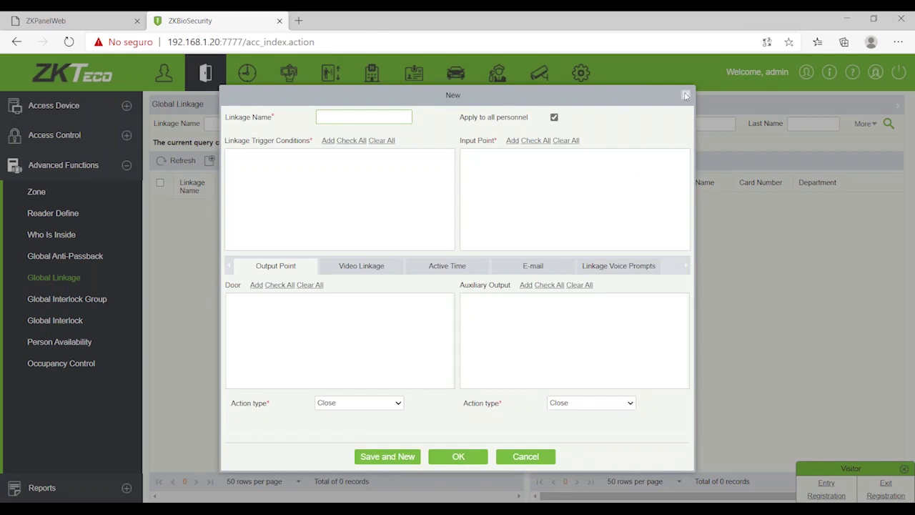
left_click(685, 94)
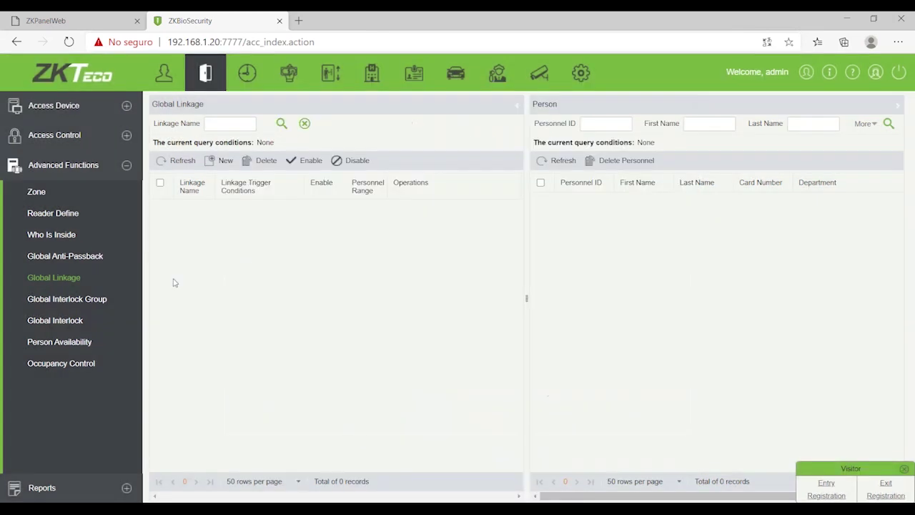
- Check the Global Interlock Group page, then start a blank new Occupancy Control rule
left_click(74, 303)
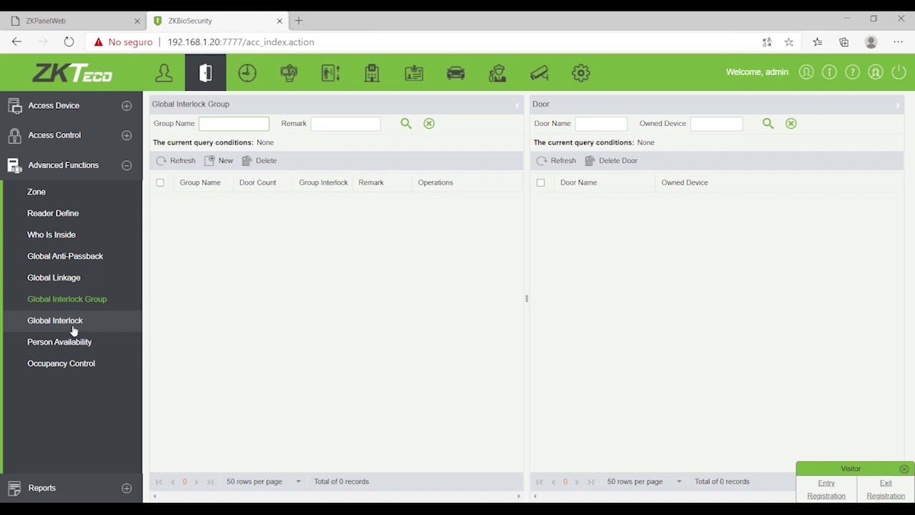
left_click(72, 369)
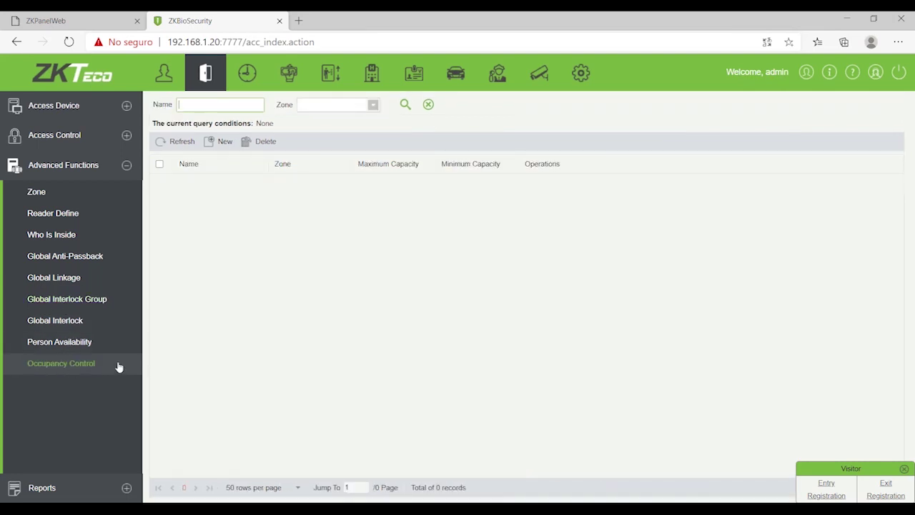
left_click(220, 142)
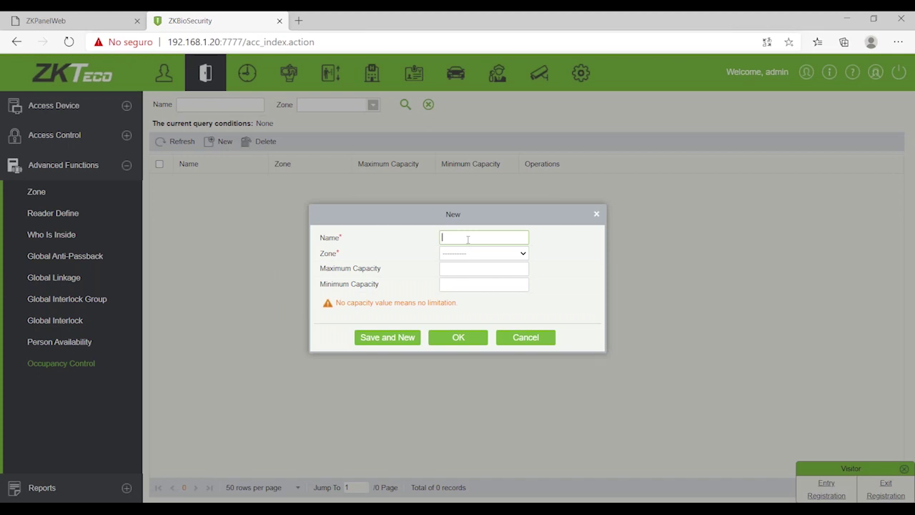
- Name the occupancy rule 'udfsd', set its zone to Inside and maximum capacity to 20
type("udfsd")
left_click(493, 255)
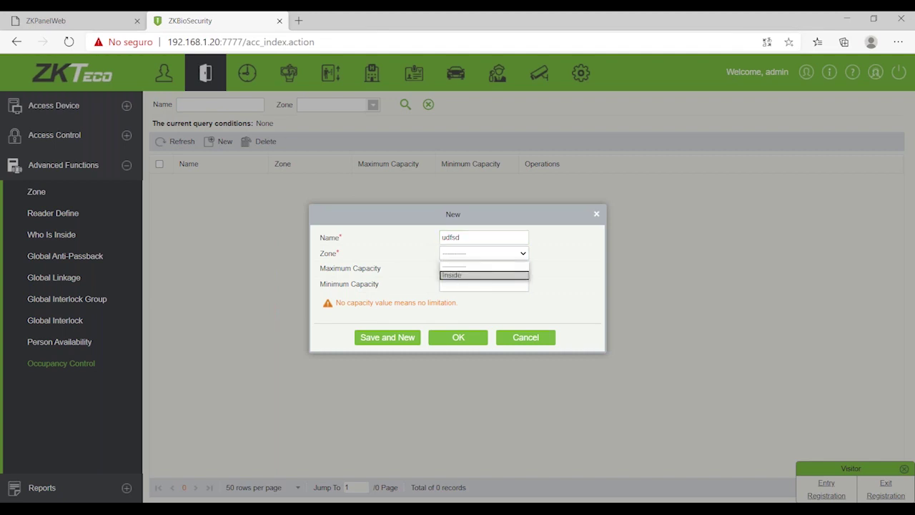
left_click(478, 276)
left_click(475, 270)
type("20")
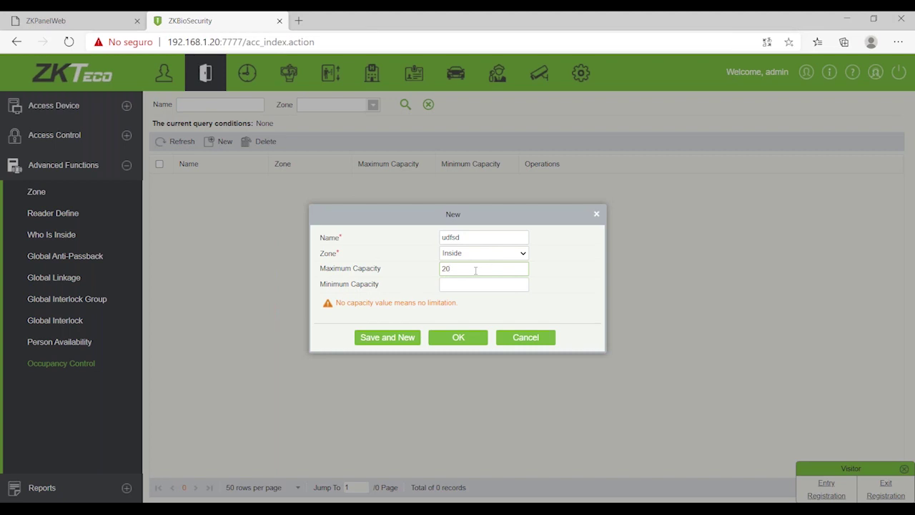
- Set minimum capacity to 1, then cancel the rule without saving
left_click(455, 283)
type("2")
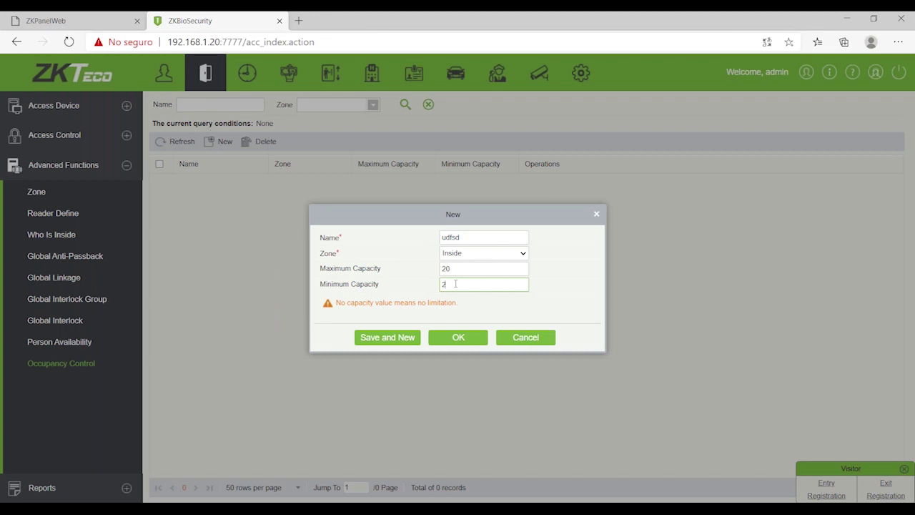
left_click_drag(455, 284, 427, 288)
key("BackSpace")
type("0")
key("BackSpace")
type("1")
left_click(522, 339)
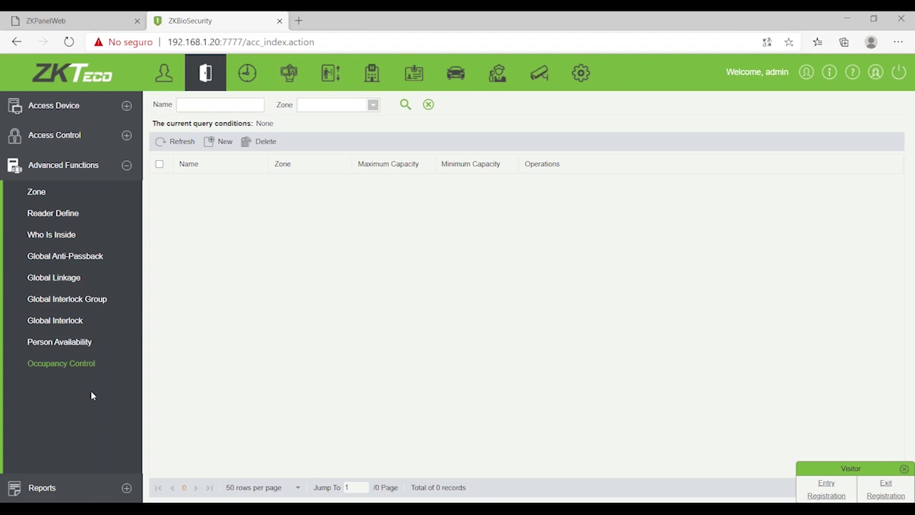
- Under Reports, view All Transactions, then filter to Events From Today
left_click(50, 490)
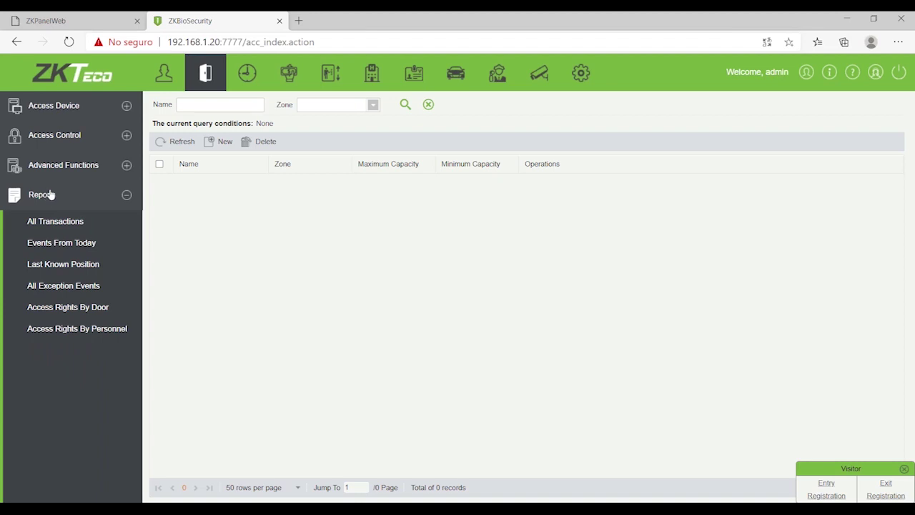
left_click(48, 225)
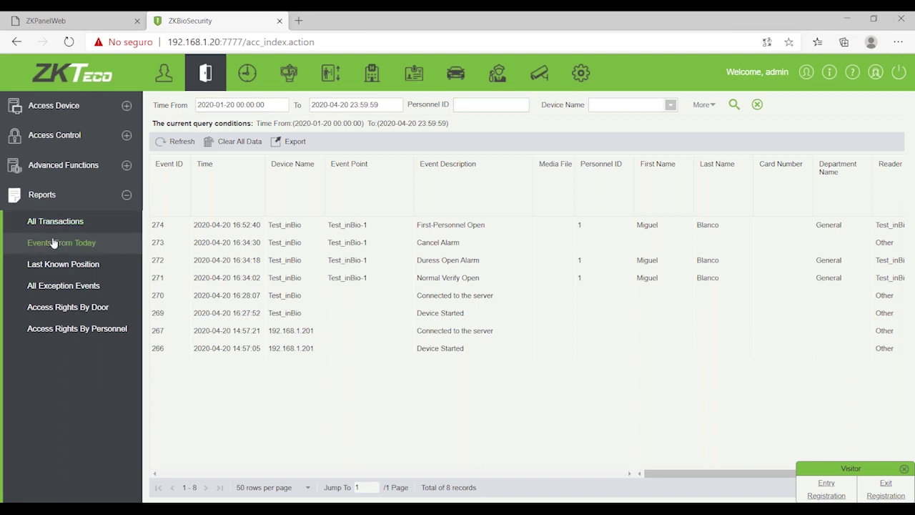
left_click(53, 244)
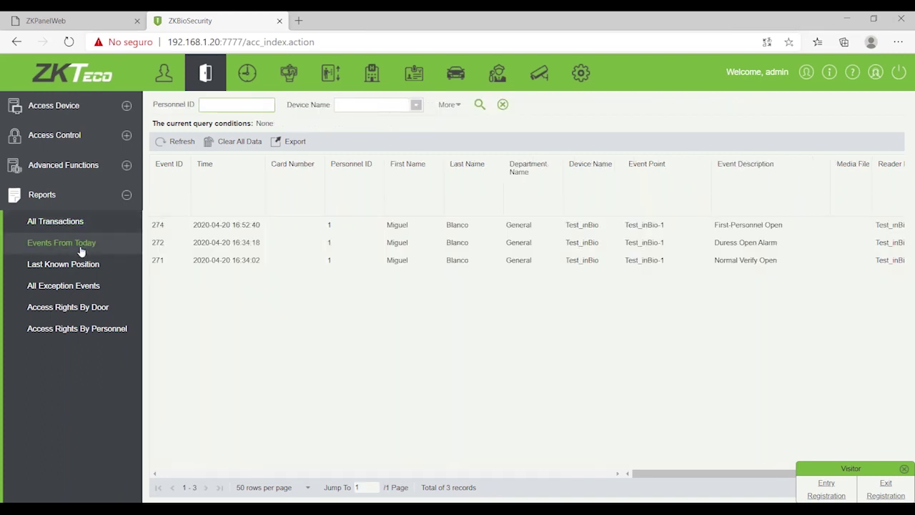
- Expand Advanced Functions and open the About window showing version and licence details
left_click(57, 200)
left_click(126, 168)
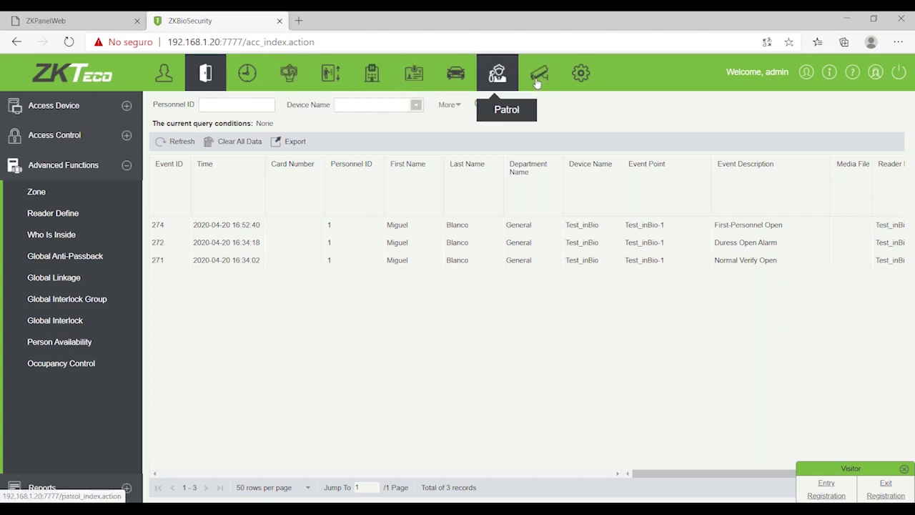
left_click(829, 73)
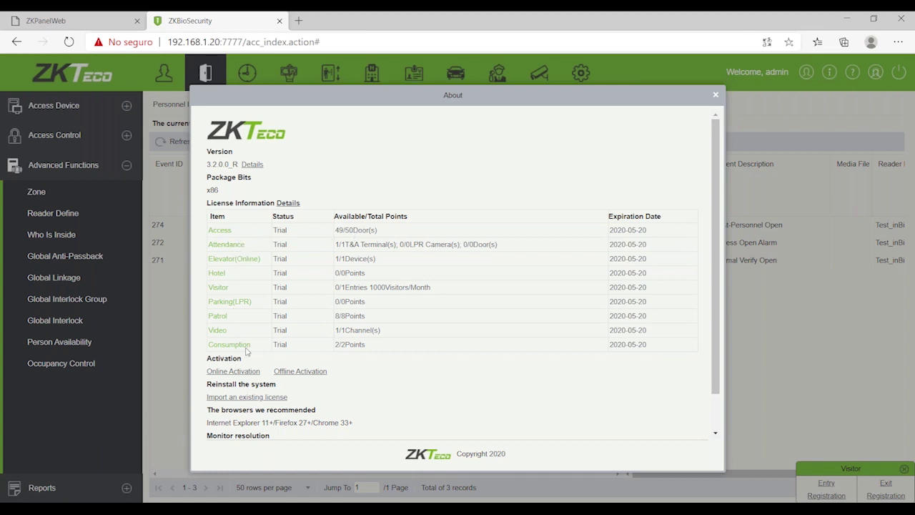
left_click(716, 95)
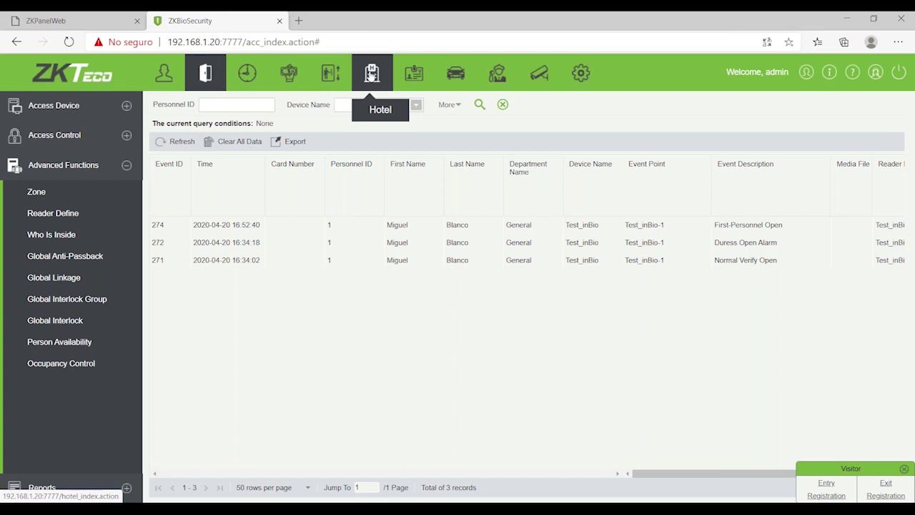
left_click(829, 73)
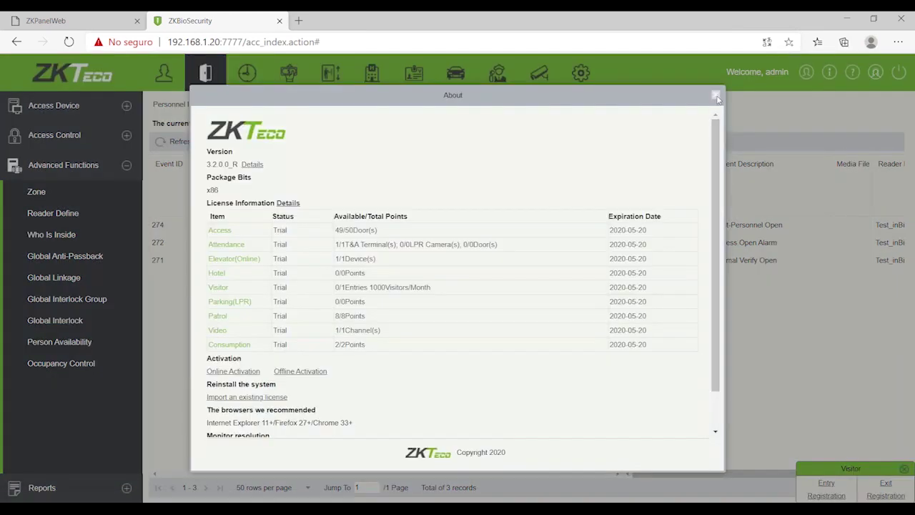
left_click(716, 96)
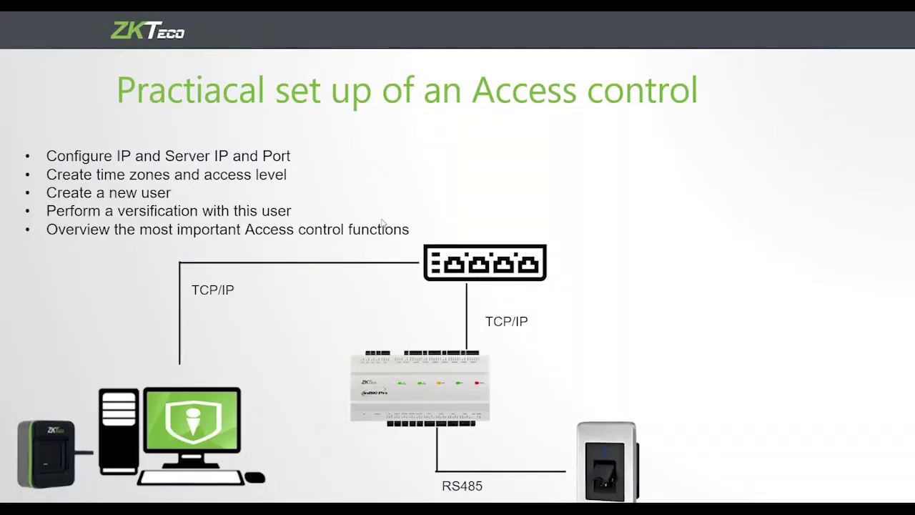
- Advance the slideshow to the closing 'Thanks for attending' slide
left_click(353, 234)
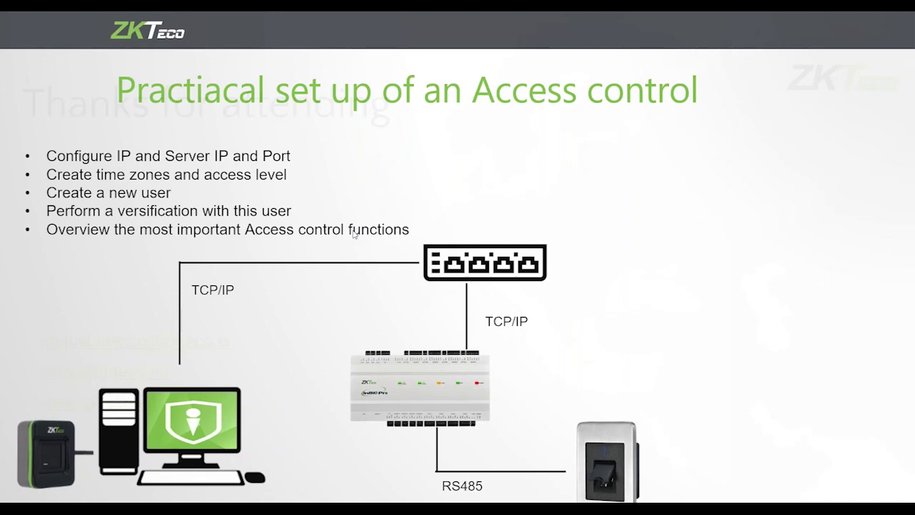
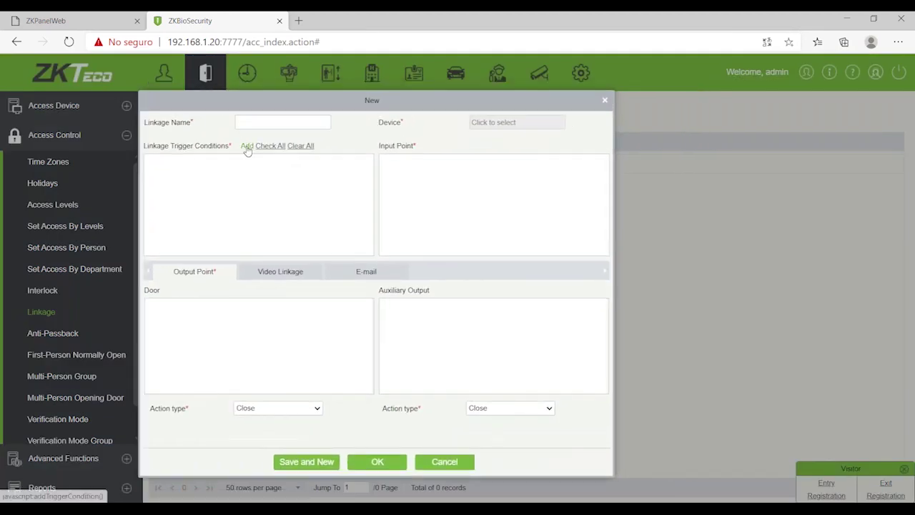
- Choose Test_inBio as the linkage's device, after being prompted to pick a device first
left_click(246, 147)
left_click(449, 302)
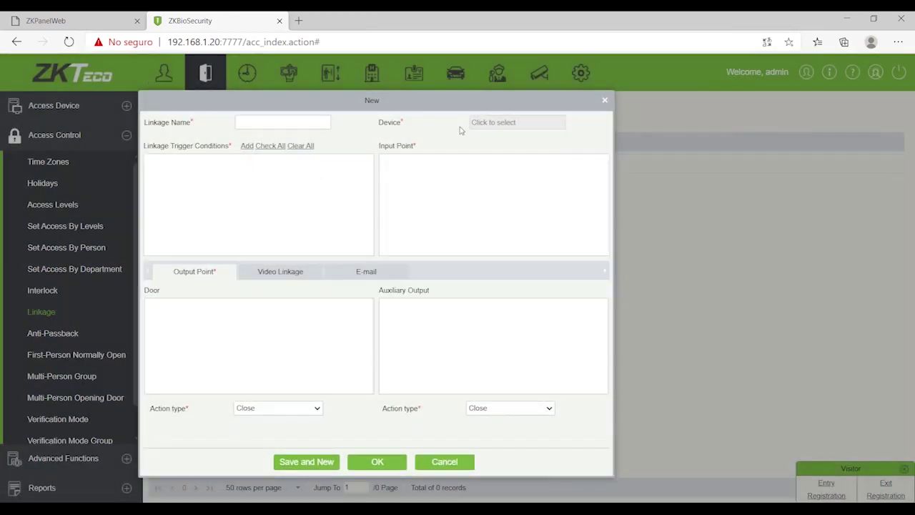
left_click(506, 123)
left_click(200, 232)
left_click(456, 276)
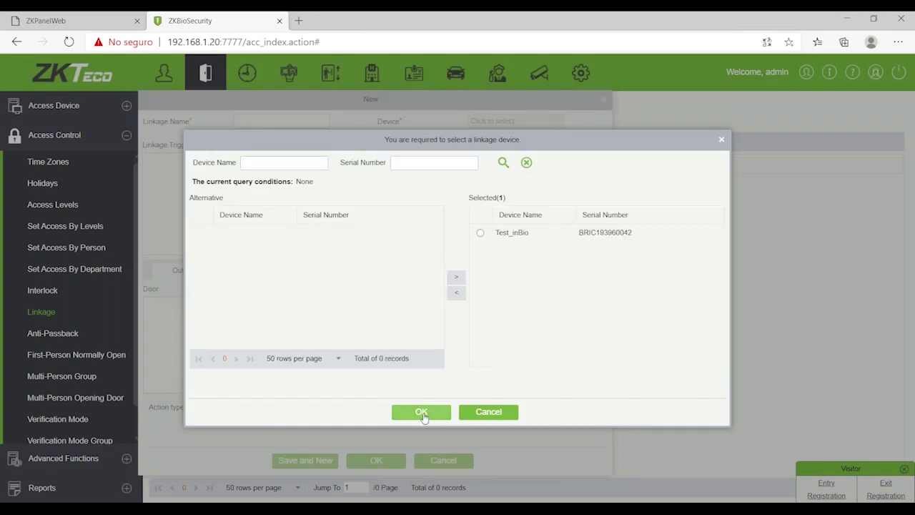
left_click(421, 412)
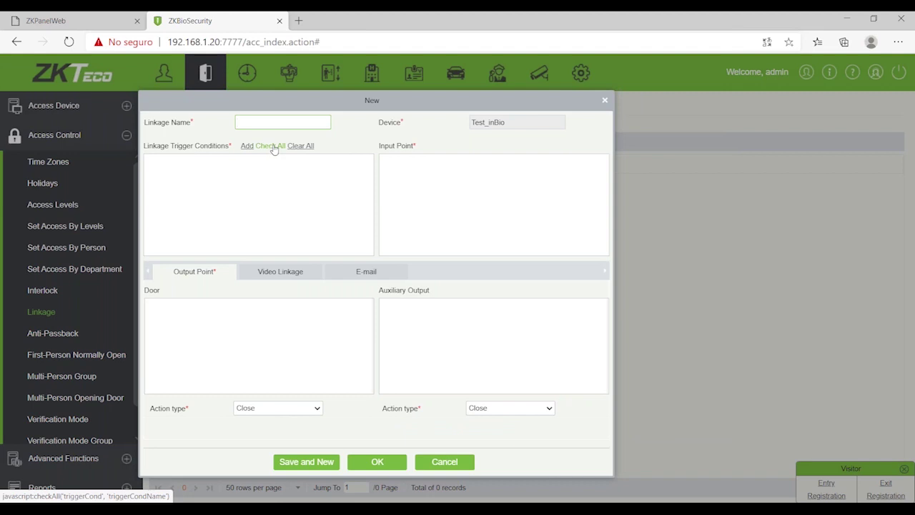
- Add Auxiliary Input Shorted (Closed) as the linkage trigger condition
left_click(247, 146)
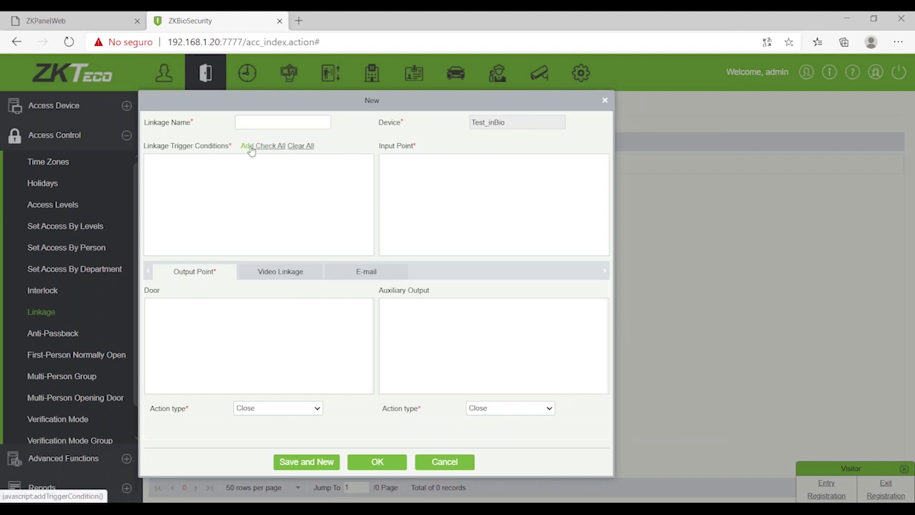
scroll(236, 243, "down", 15)
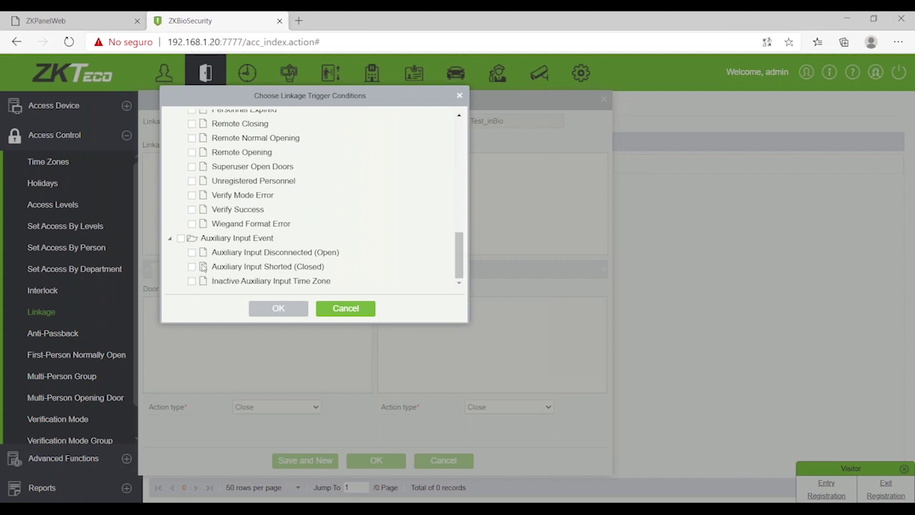
left_click(191, 266)
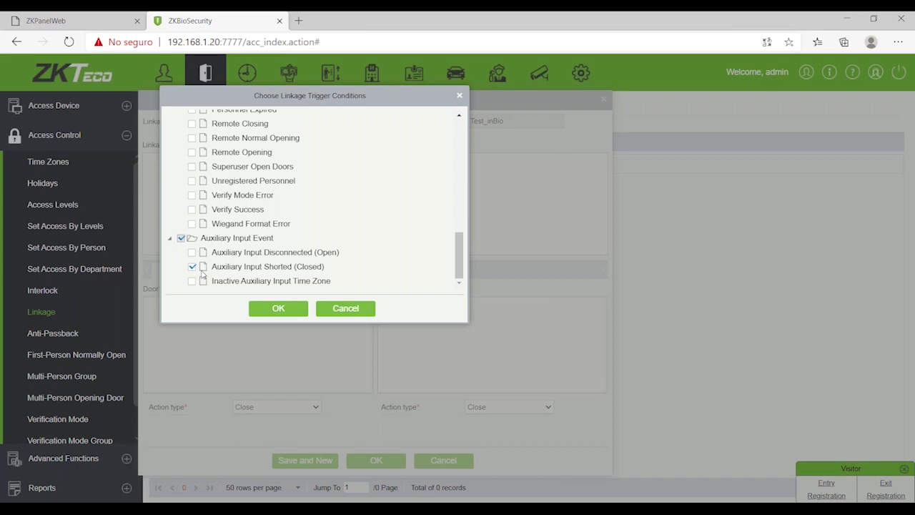
scroll(202, 274, "up", 1)
left_click(294, 308)
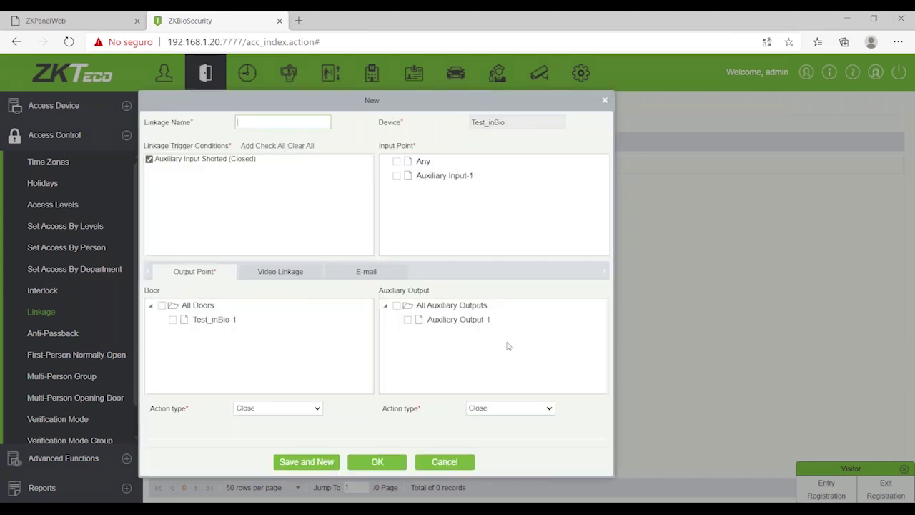
- Tick door Test_inBio-1 as the linkage output, leaving All Auxiliary Outputs unticked
left_click(397, 305)
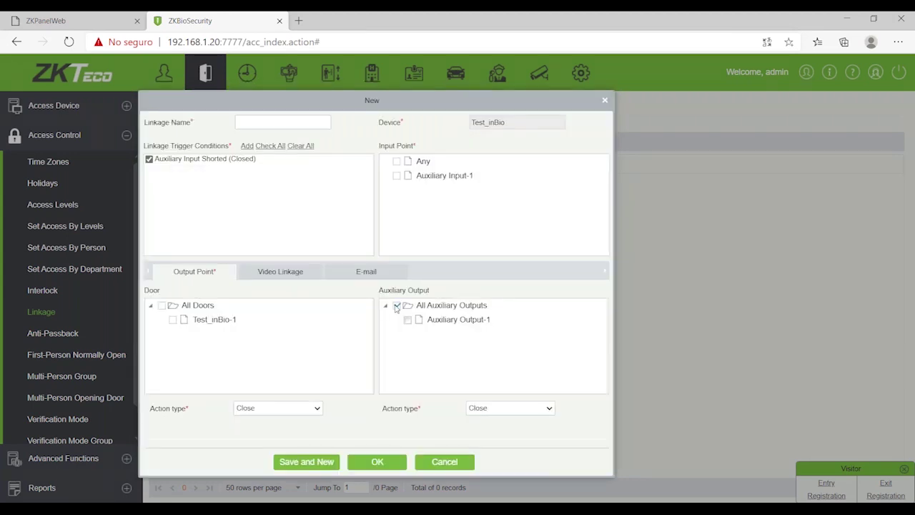
left_click(173, 319)
left_click(396, 305)
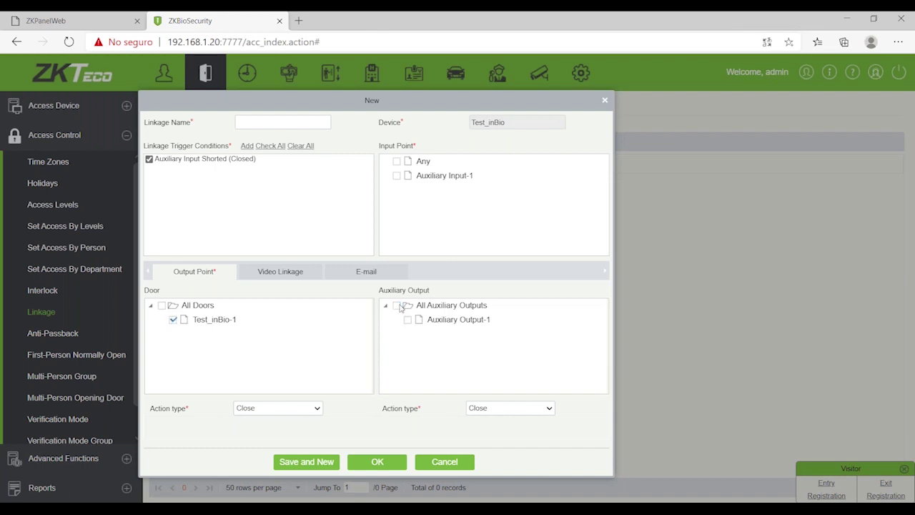